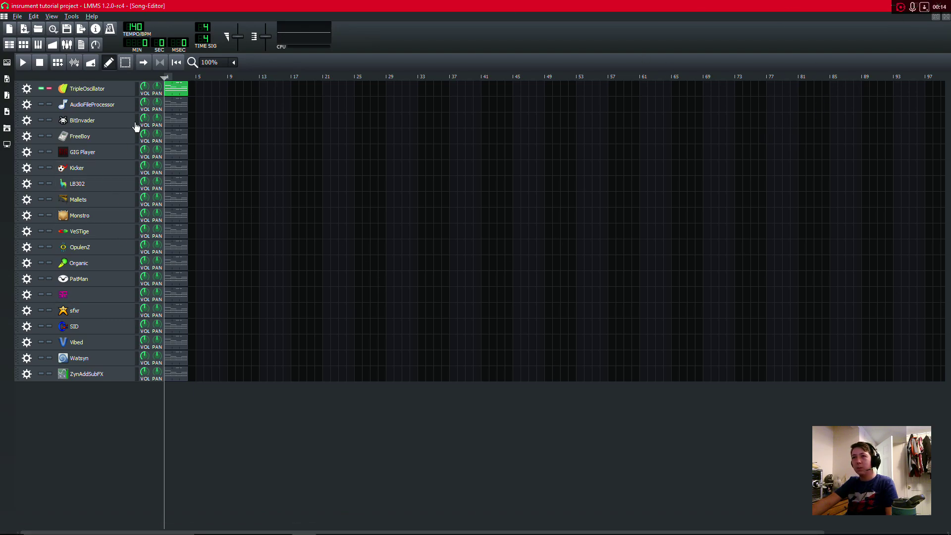
Step: Open the TripleOscillator track's instrument window, place it near the track list, and rename the instrument to jfjfjfk
click(116, 89)
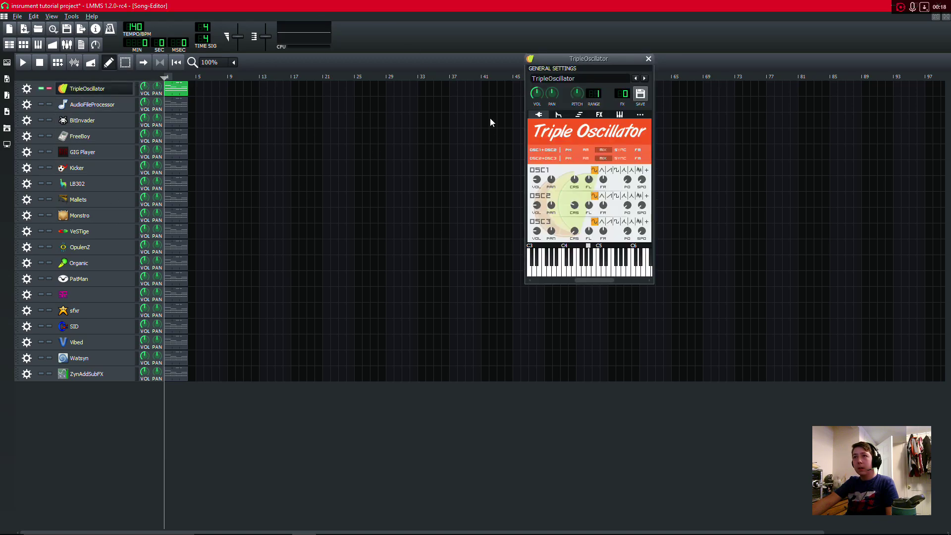
drag(585, 60, 386, 124)
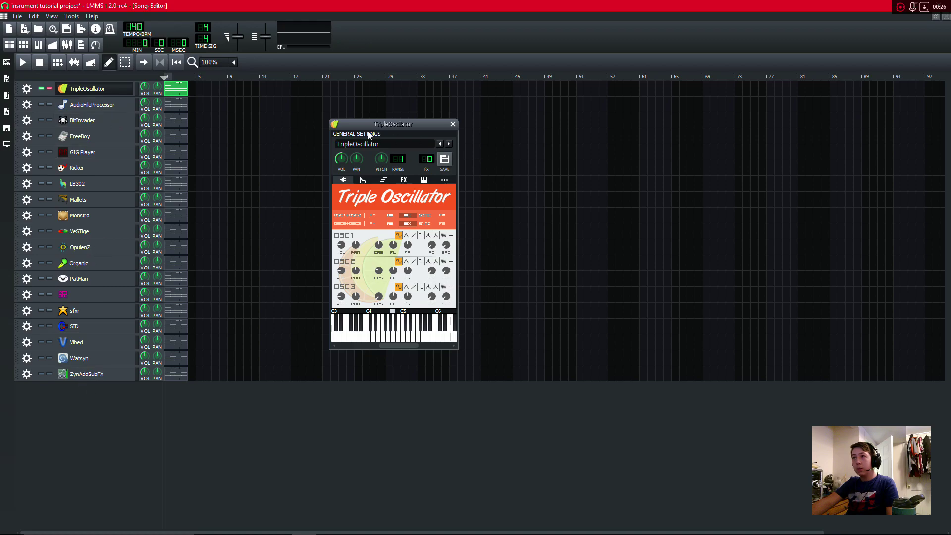
drag(387, 133, 409, 132)
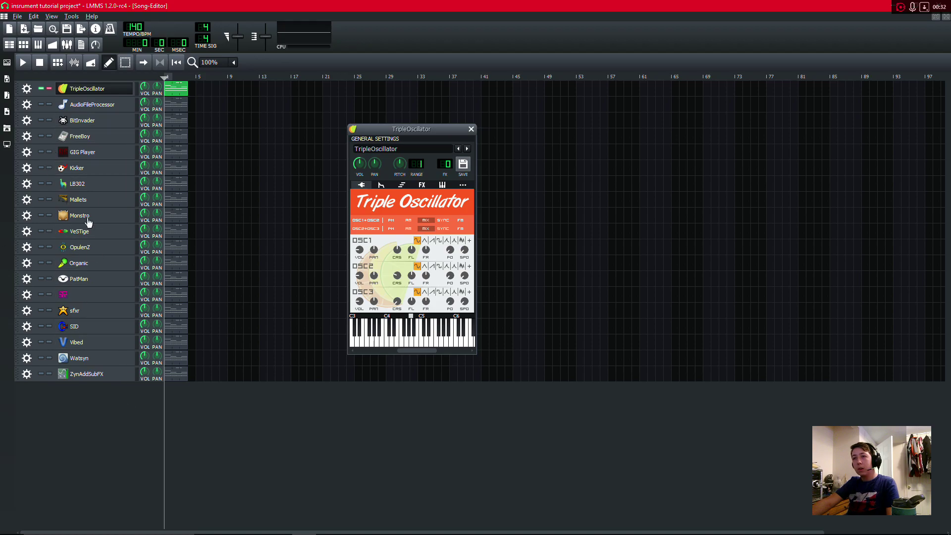
drag(422, 131, 369, 144)
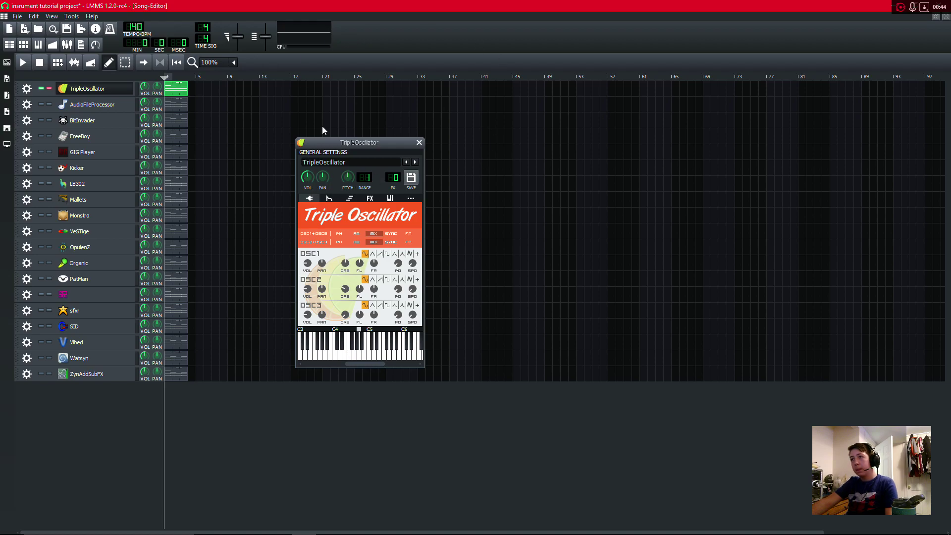
click(304, 162)
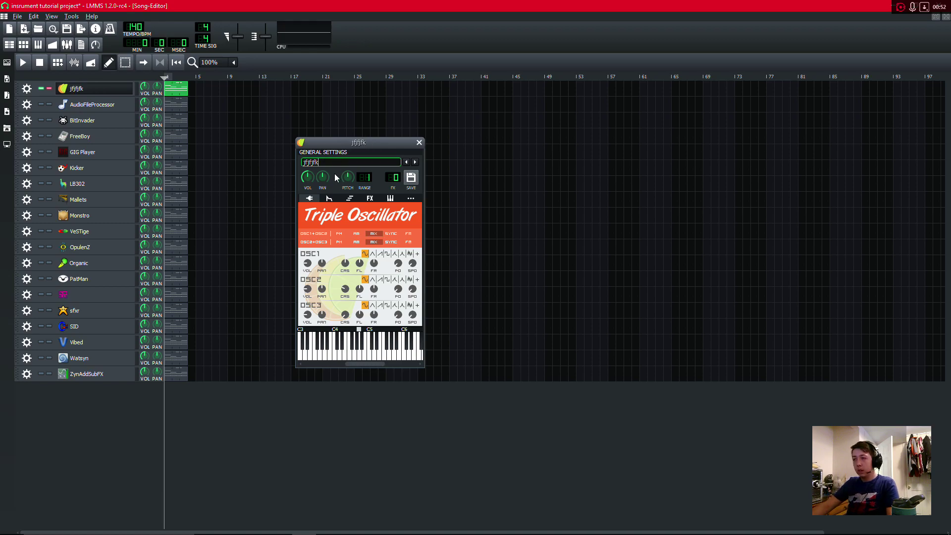
key(Return)
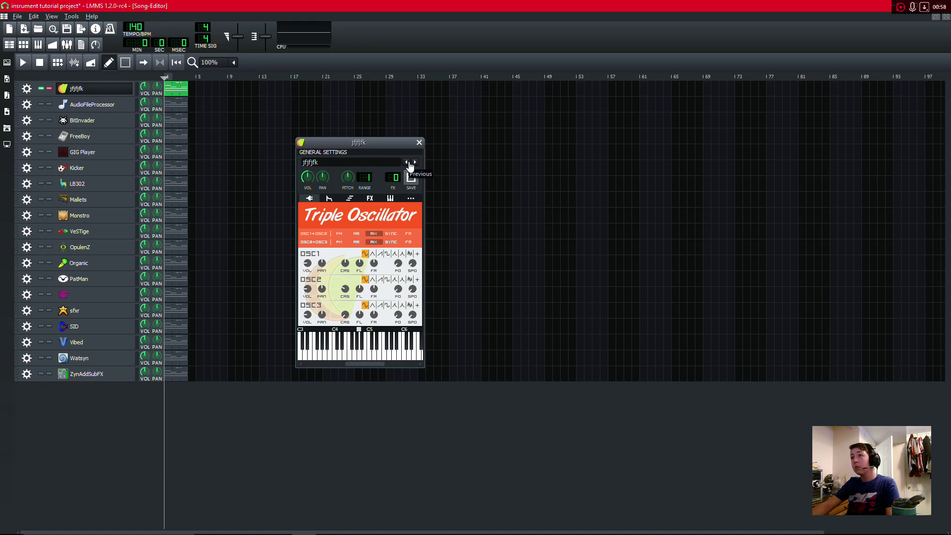
Step: Browse forward through the instrument windows, from the renamed Triple Oscillator track to Watsyn
click(415, 162)
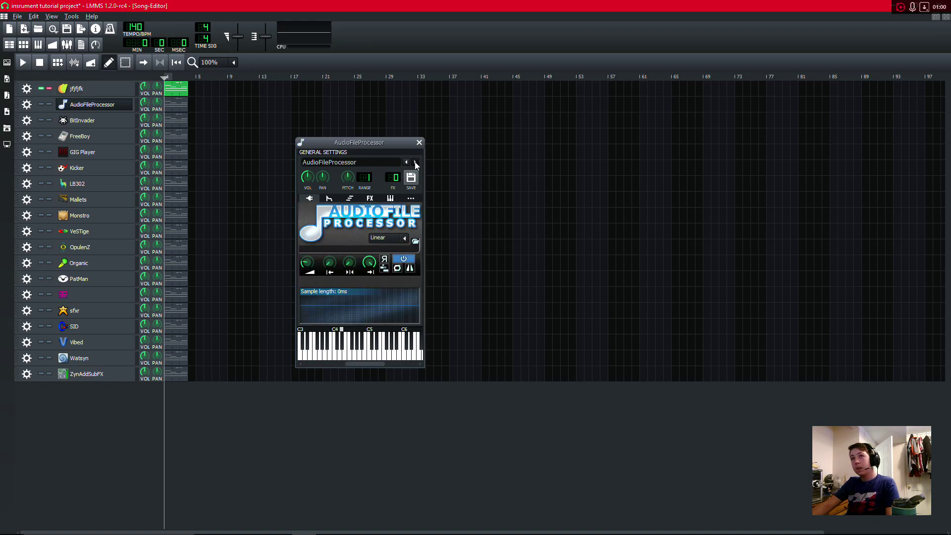
click(415, 163)
click(415, 162)
click(415, 162)
click(415, 163)
click(415, 162)
click(415, 163)
click(415, 162)
click(415, 162)
click(415, 163)
click(415, 163)
click(415, 163)
click(415, 162)
click(415, 163)
click(415, 163)
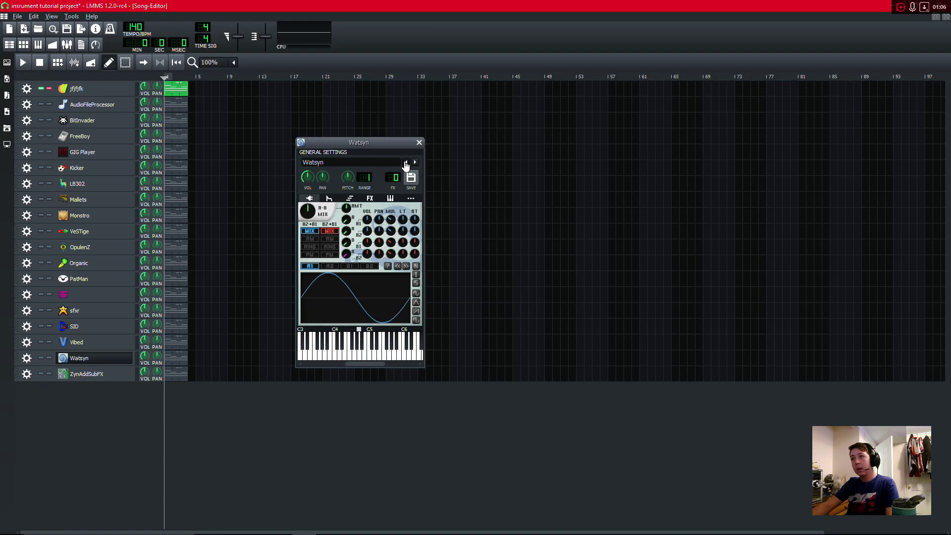
Step: Browse back through the instrument windows to the jfjfjfk Triple Oscillator
click(406, 164)
click(406, 163)
click(406, 164)
click(406, 163)
click(406, 164)
click(406, 164)
click(406, 164)
click(406, 163)
click(405, 163)
click(406, 163)
click(406, 164)
click(406, 163)
click(405, 164)
click(406, 164)
click(406, 163)
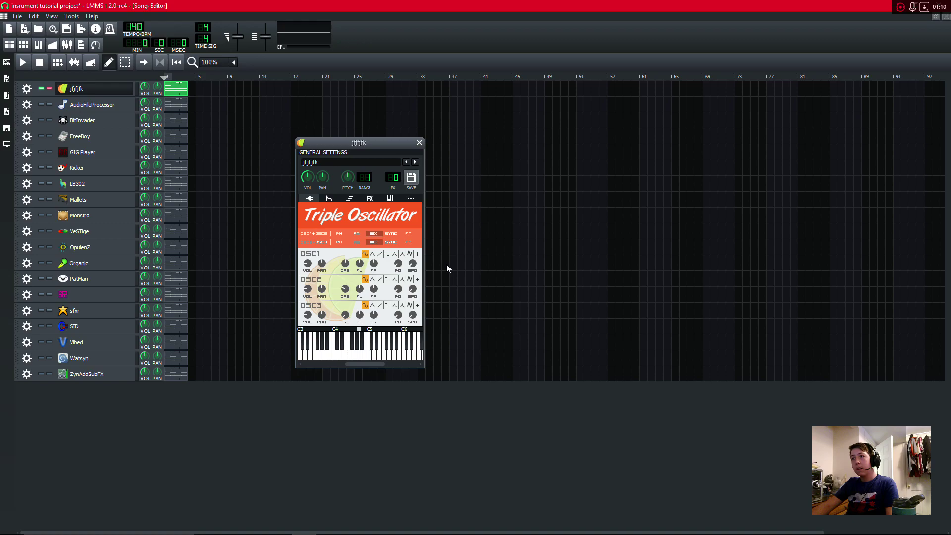
Step: Play a test note, try the instrument's main volume and panning knobs, and restore both to their defaults
key(y)
click(308, 177)
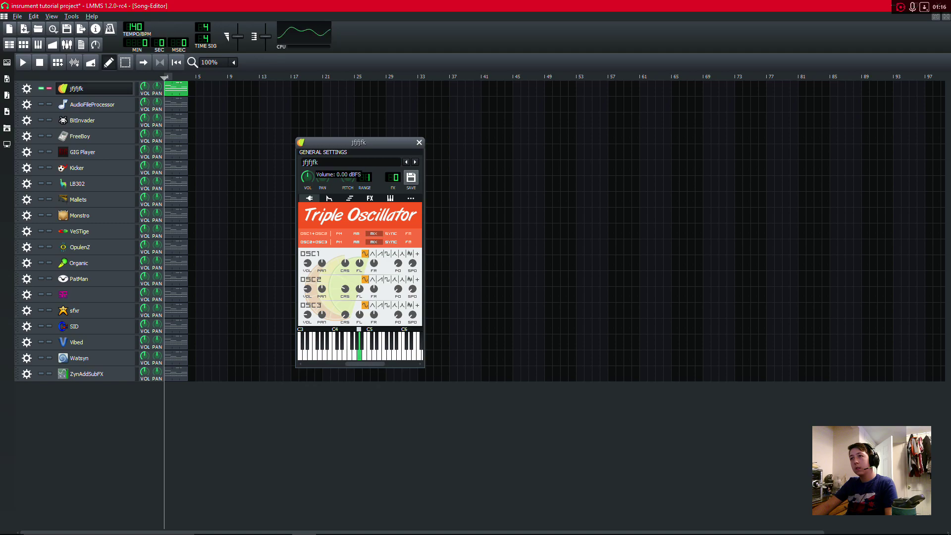
right_click(306, 183)
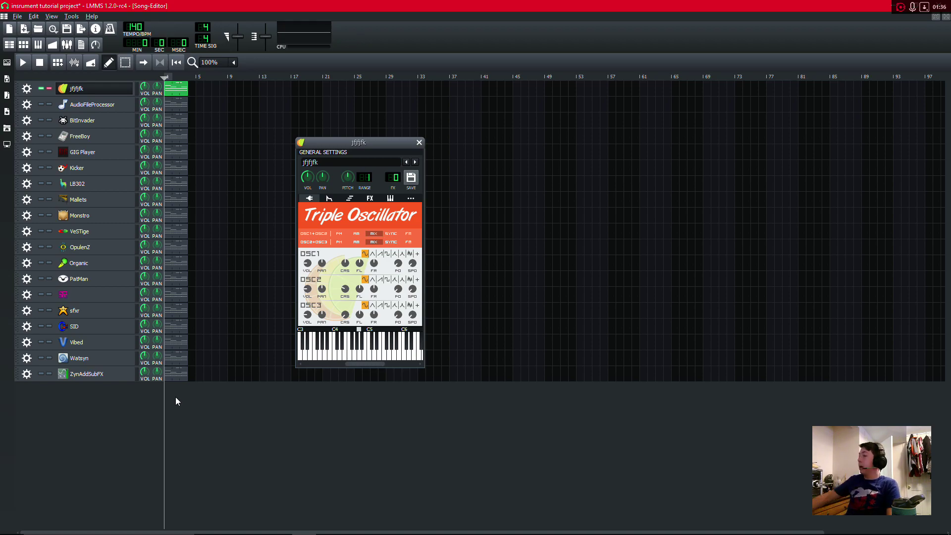
drag(325, 183, 326, 207)
right_click(317, 179)
click(342, 182)
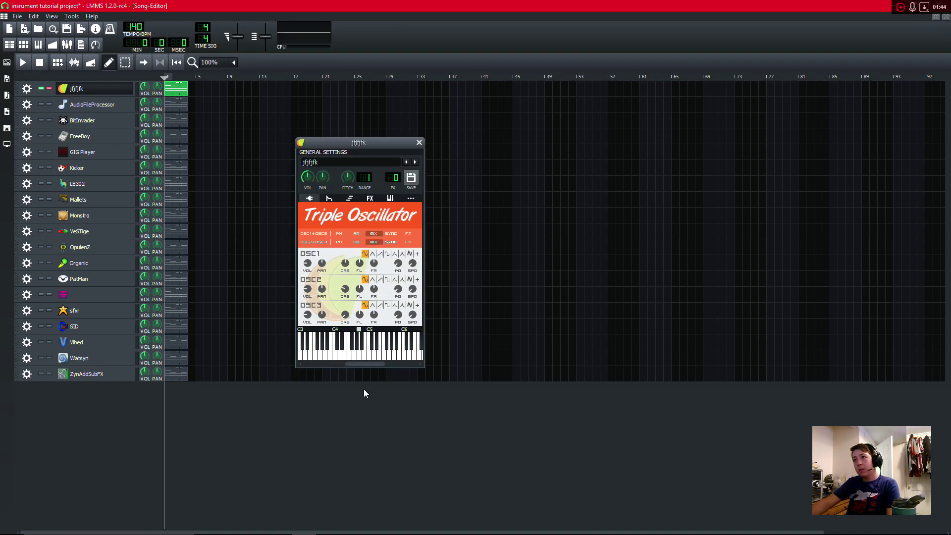
Step: Reset the instrument's pitch to its default and set the pitch range to 10
right_click(347, 185)
click(352, 196)
drag(366, 180, 366, 179)
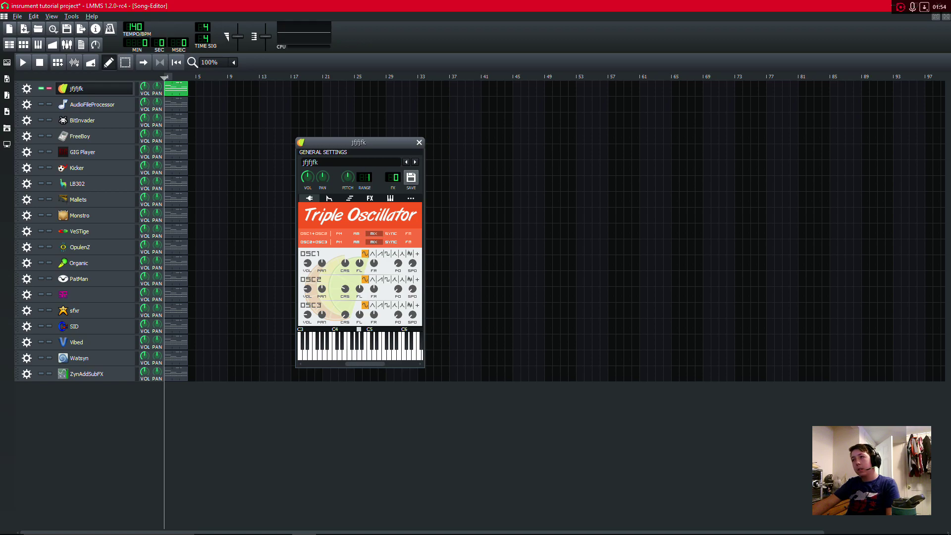
drag(366, 178, 366, 171)
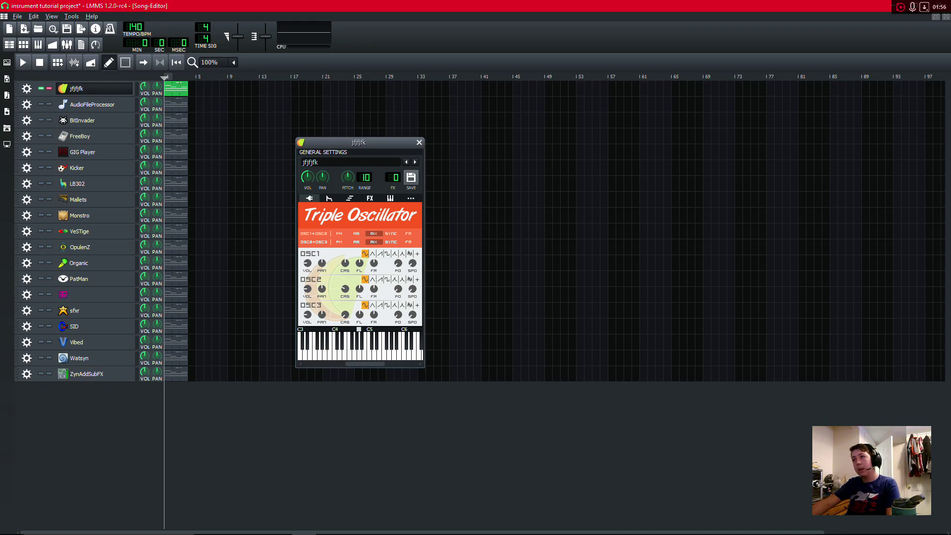
Step: Try lowering and raising the instrument's pitch within the wider range, and reset it to the default
drag(348, 177, 348, 198)
right_click(349, 178)
key(Escape)
mouse_move(348, 177)
mouse_down()
mouse_move(348, 148)
mouse_move(348, 166)
mouse_up()
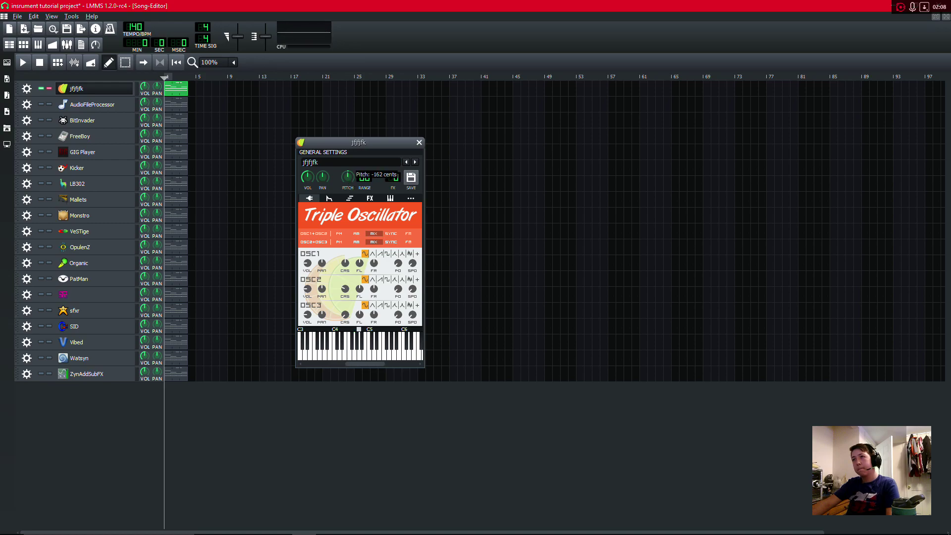
right_click(349, 182)
click(365, 199)
Step: Set the instrument's pitch range to 12 and test a raised pitch with a note, restoring the default pitch
drag(364, 178, 364, 187)
scroll(366, 185, up, 4)
key(t)
drag(348, 177, 348, 148)
right_click(349, 177)
click(356, 189)
key(t)
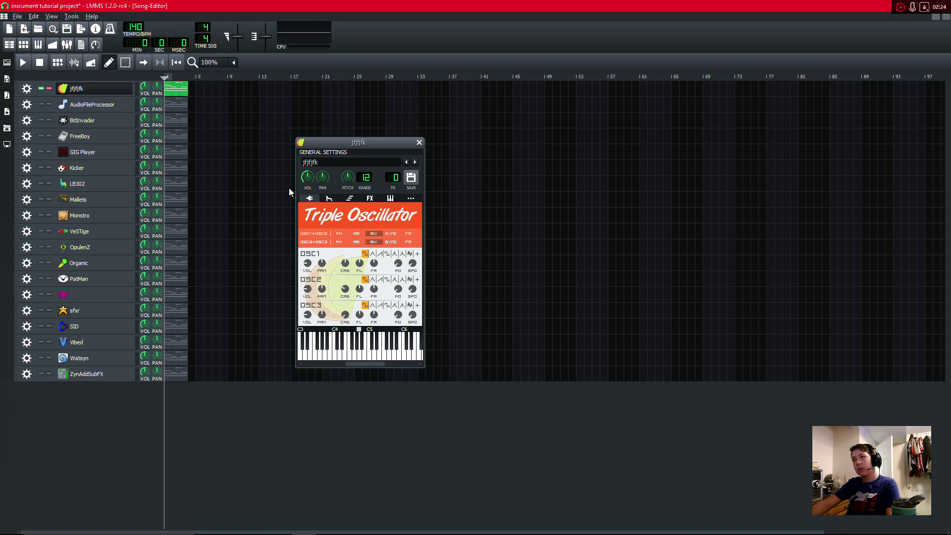
Step: Compare a test note at the default pitch and at 1200 cents, and reset the pitch
key(t)
drag(348, 177, 348, 146)
right_click(348, 179)
click(356, 200)
key(t)
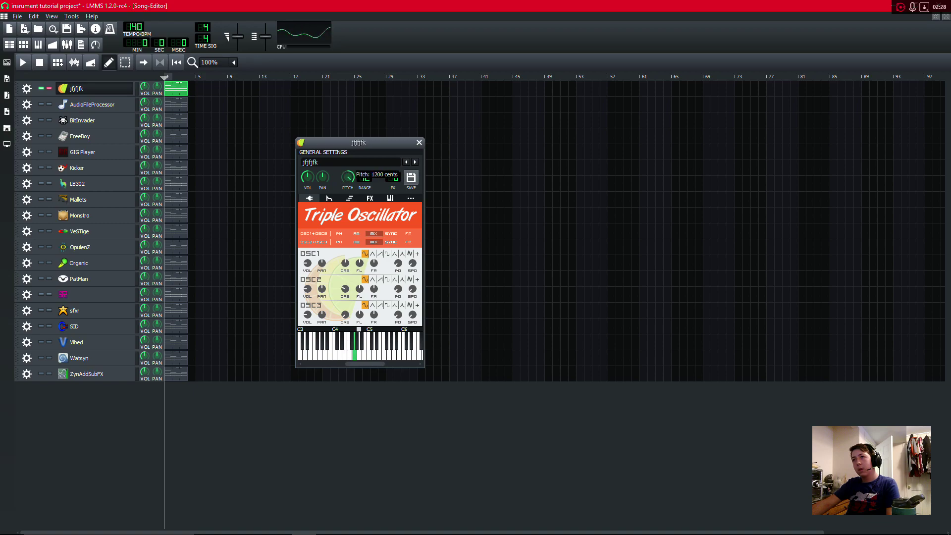
right_click(347, 185)
click(414, 167)
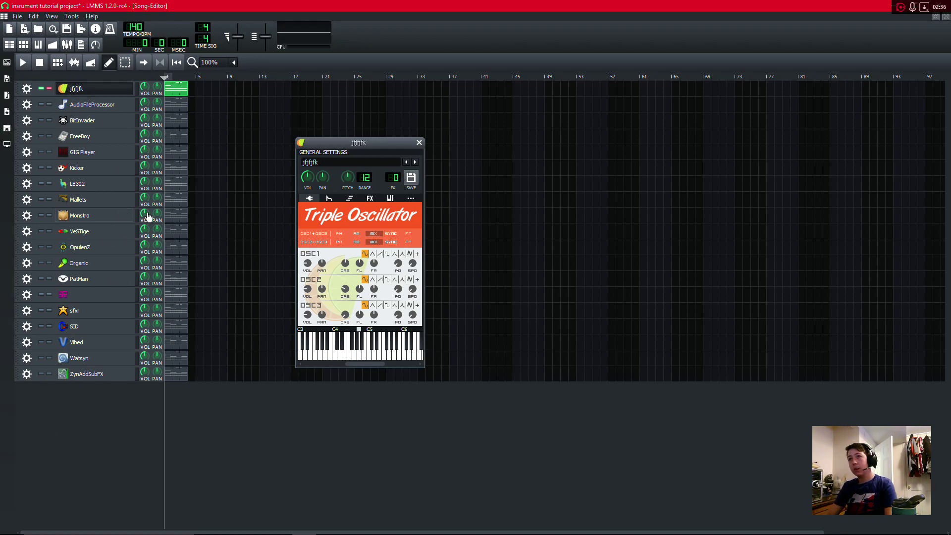
Step: Add a new channel in the FX-Mixer and route the jfjfjfk instrument to FX channel 1
click(68, 44)
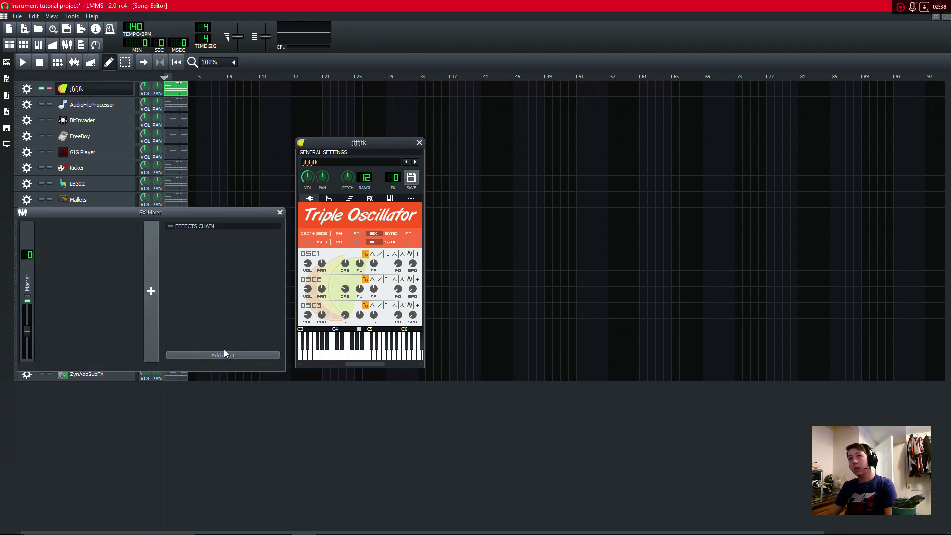
click(153, 315)
drag(134, 210, 489, 246)
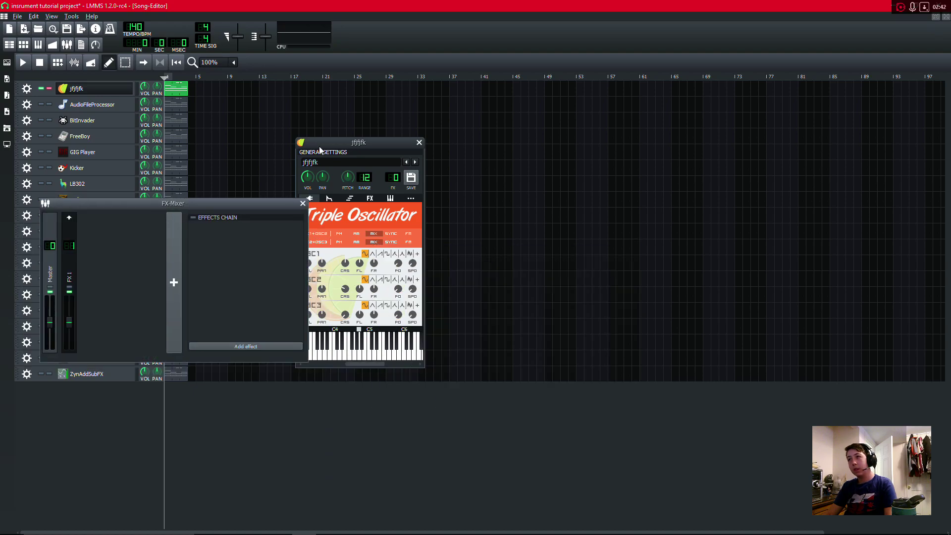
drag(339, 147, 414, 150)
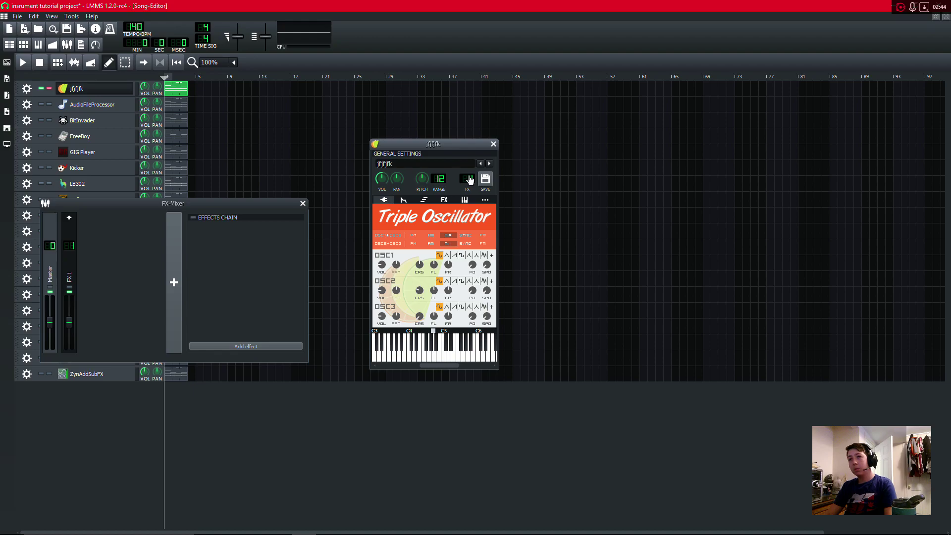
Step: Lower, raise and again lower the FX 1 channel's fader while playing test notes on the instrument
drag(70, 330, 69, 343)
drag(415, 146, 422, 145)
key(t)
drag(69, 337, 68, 270)
drag(436, 143, 439, 144)
drag(69, 299, 70, 342)
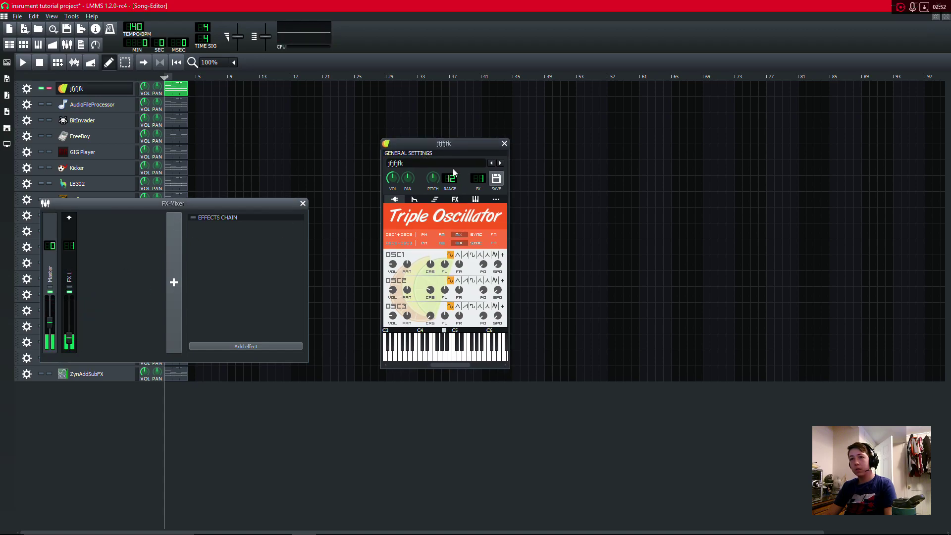
drag(443, 143, 433, 144)
Step: Remove the FX 1 channel, close the FX-Mixer, and reposition the instrument window over the song grid
right_click(71, 271)
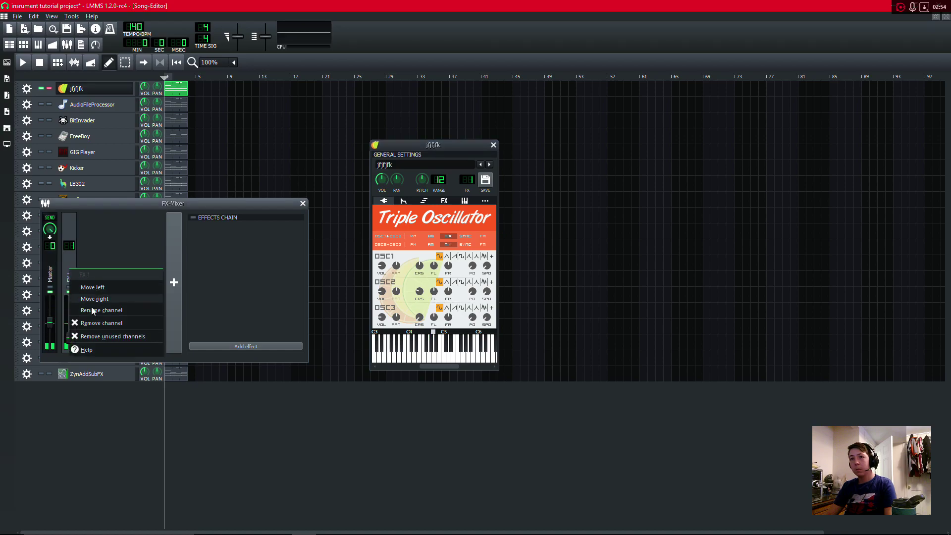
click(94, 325)
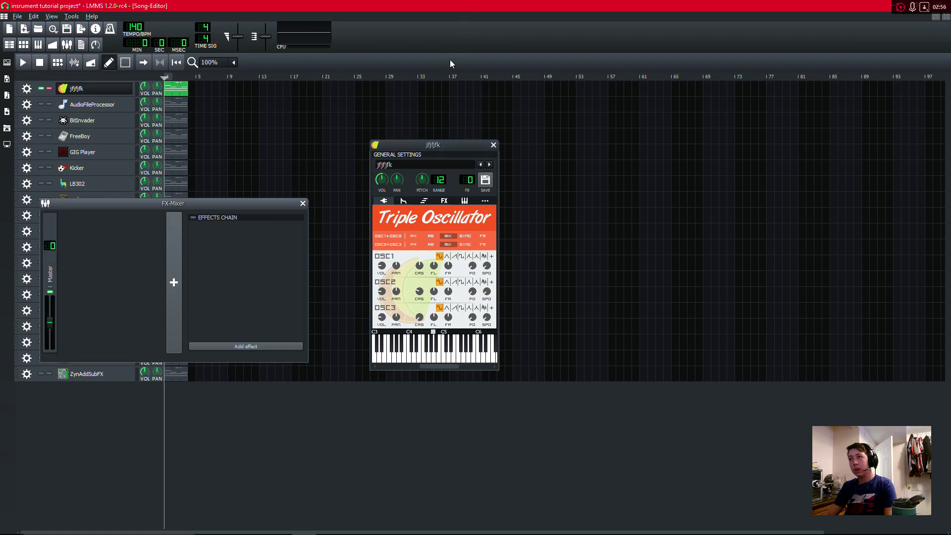
drag(470, 147, 361, 155)
click(303, 203)
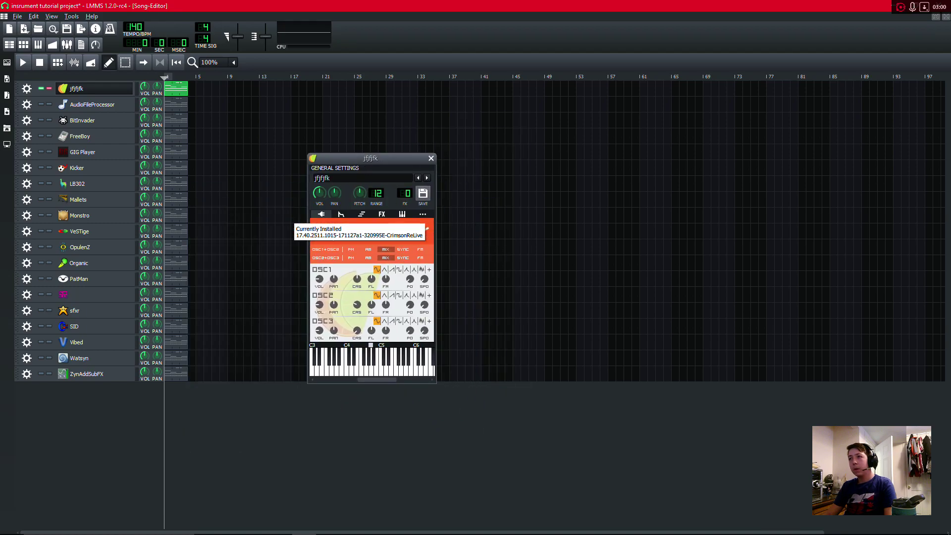
mouse_move(399, 531)
mouse_move(368, 157)
mouse_down()
mouse_move(481, 160)
mouse_move(366, 164)
mouse_up()
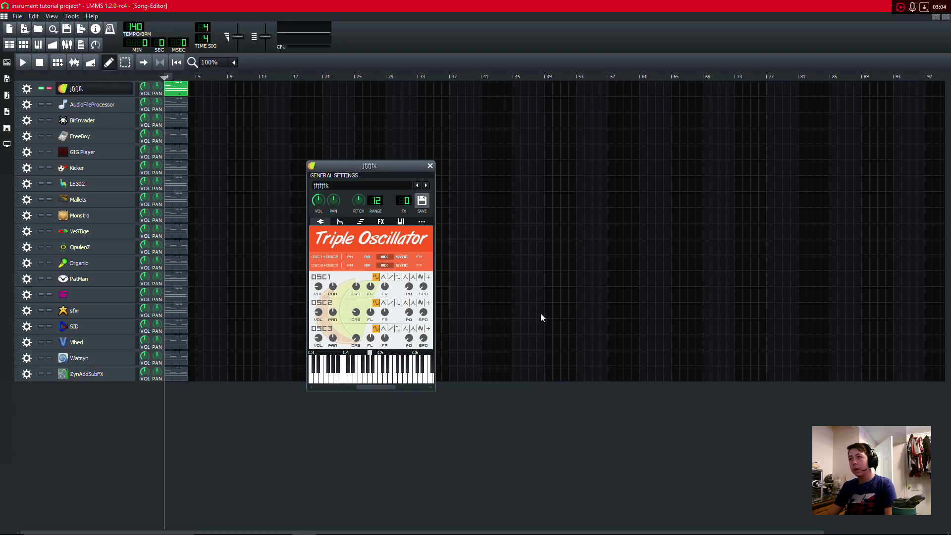
Step: Audition the PM and AM modulation modes on both oscillator pairs, and return both pairs to MIX
click(350, 256)
click(350, 266)
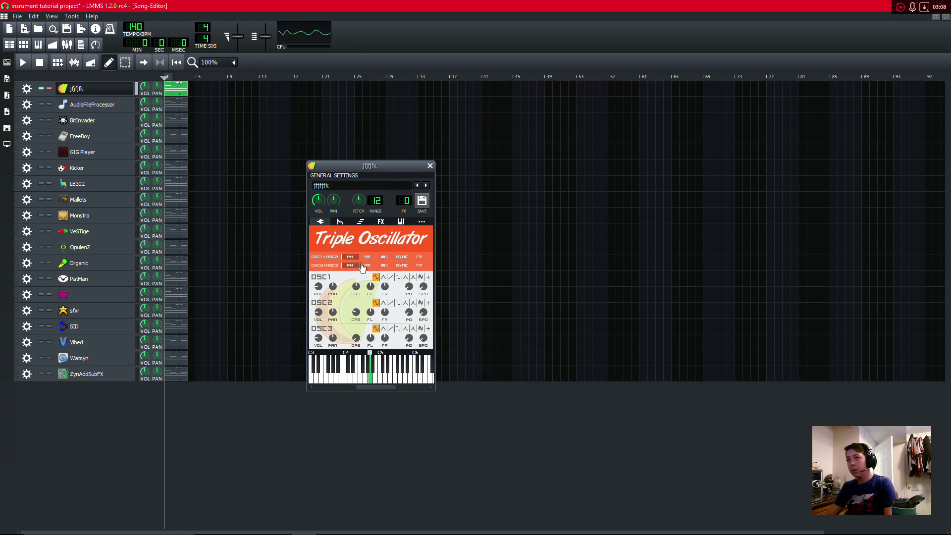
click(367, 257)
click(367, 265)
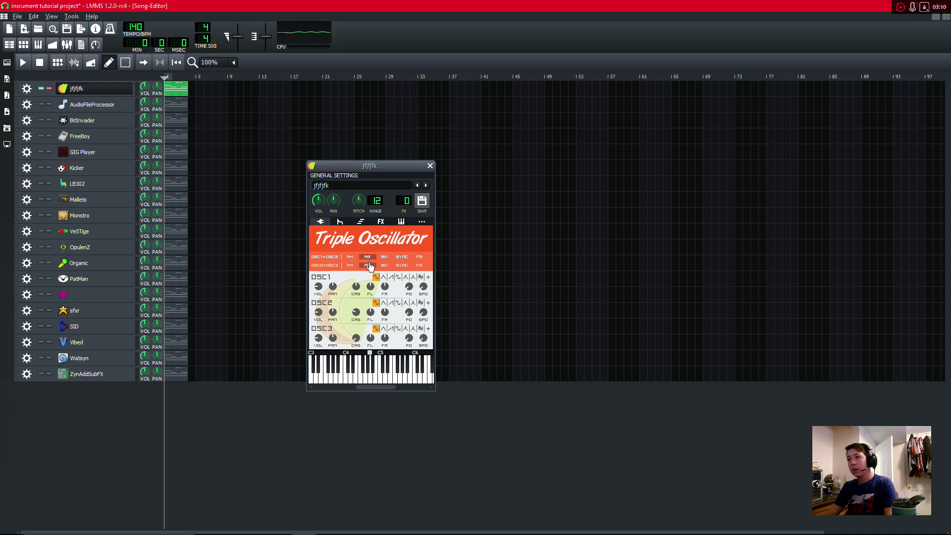
click(385, 265)
click(384, 257)
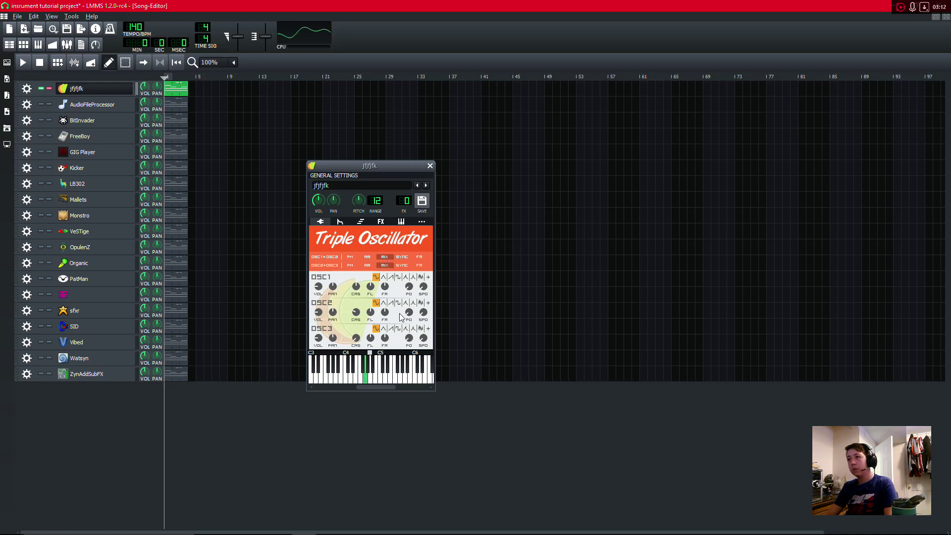
Step: Audition the SYNC and FM modulation modes on both oscillator pairs, and set both pairs back to MIX
click(402, 257)
click(402, 265)
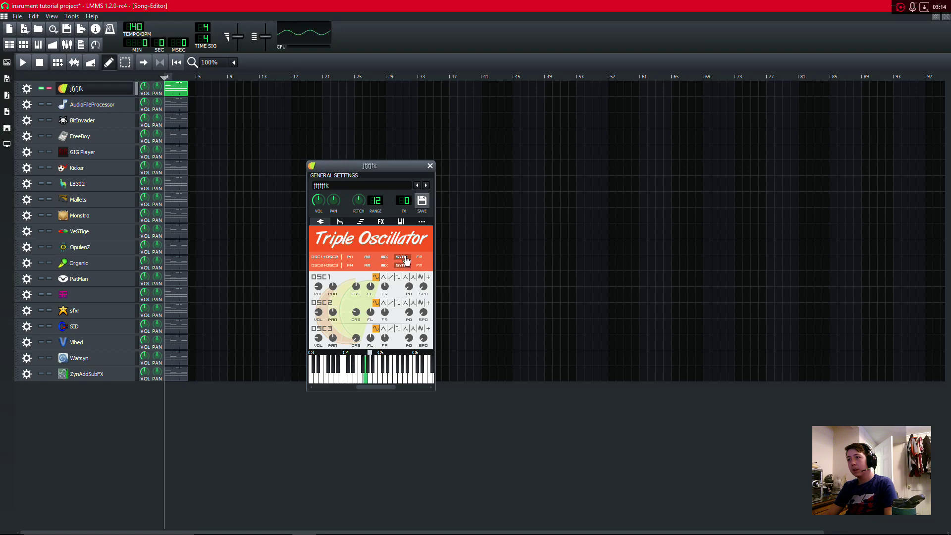
click(419, 257)
click(420, 266)
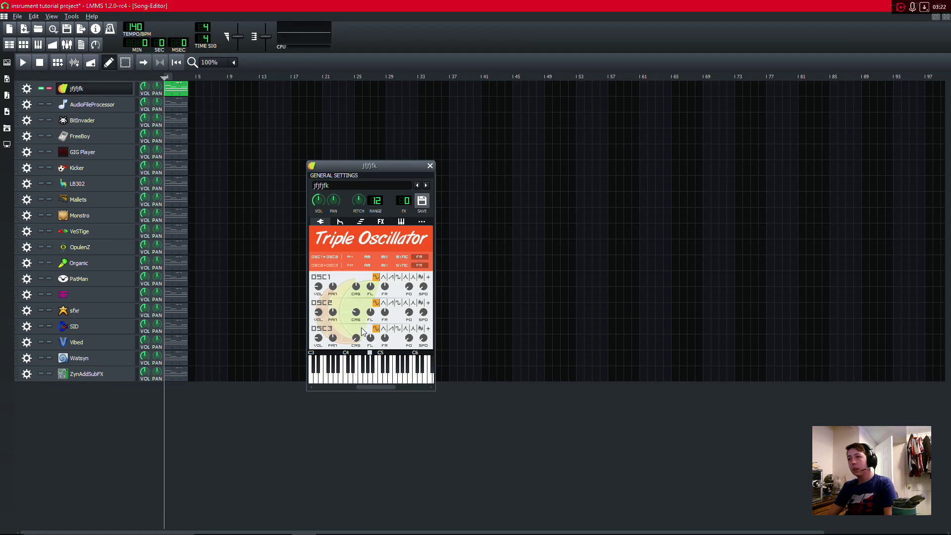
click(400, 257)
click(384, 257)
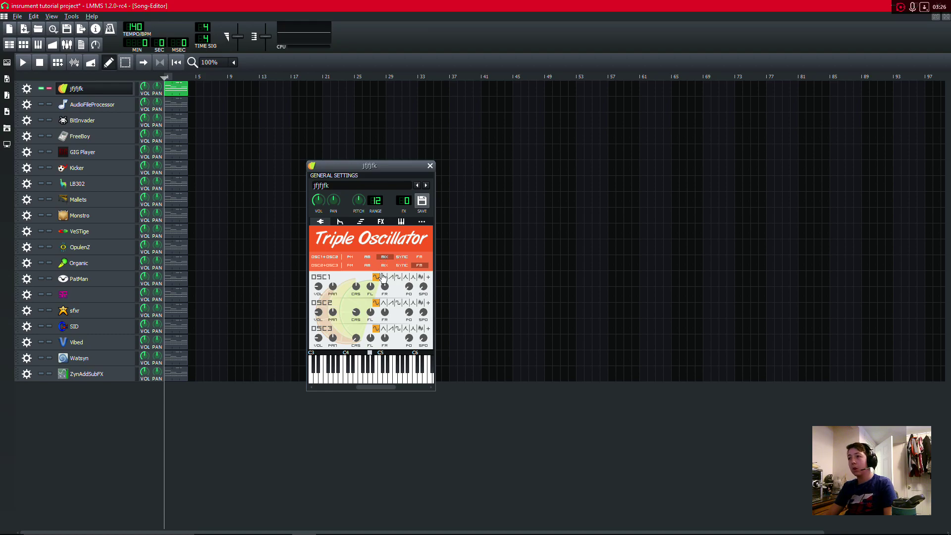
click(383, 265)
Step: Lower the OSC3 volume and play several test notes to hear the difference
key(t)
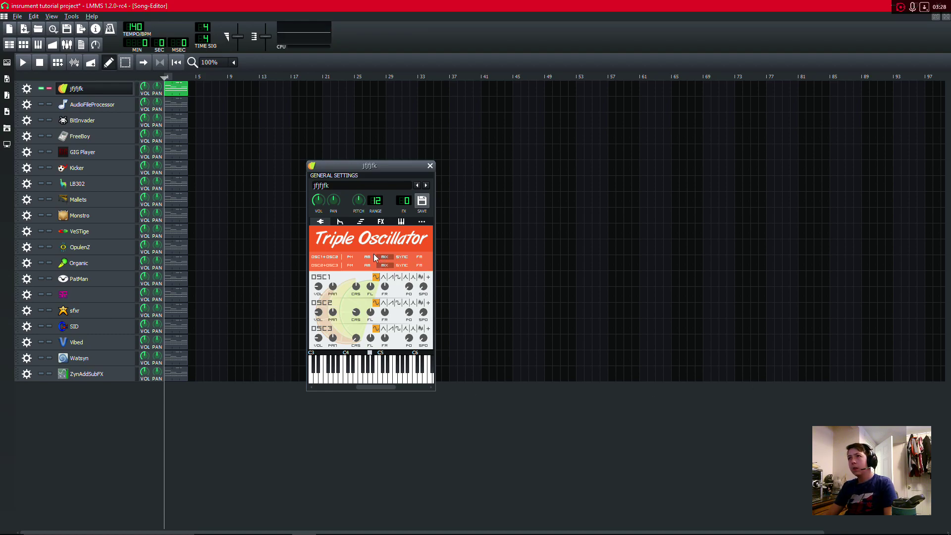
drag(318, 339, 318, 362)
key(t)
key(y)
key(e)
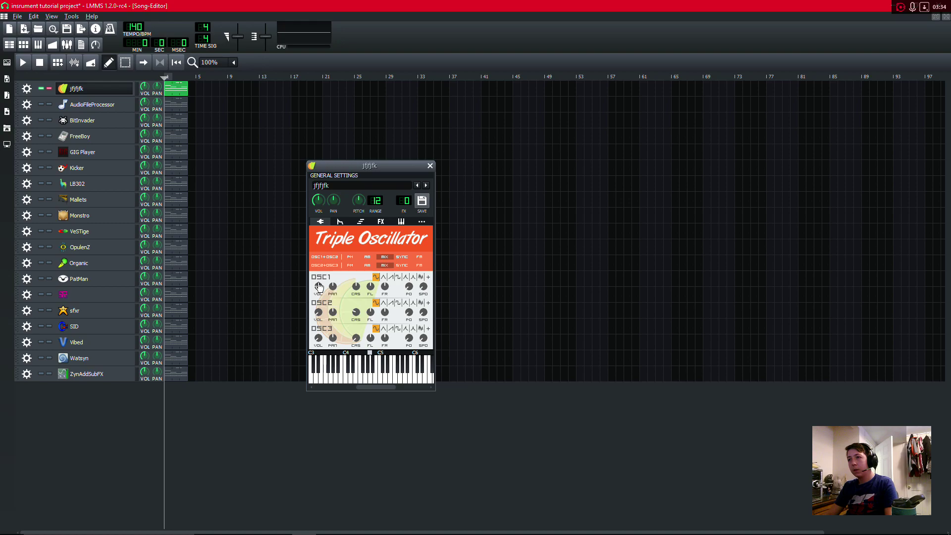
Step: Reset the OSC1 volume, play a test note, and try the OSC1 panning before restoring its default
right_click(319, 290)
click(328, 301)
key(e)
mouse_move(332, 287)
mouse_down()
mouse_move(333, 309)
mouse_move(333, 286)
mouse_up()
right_click(333, 282)
click(352, 302)
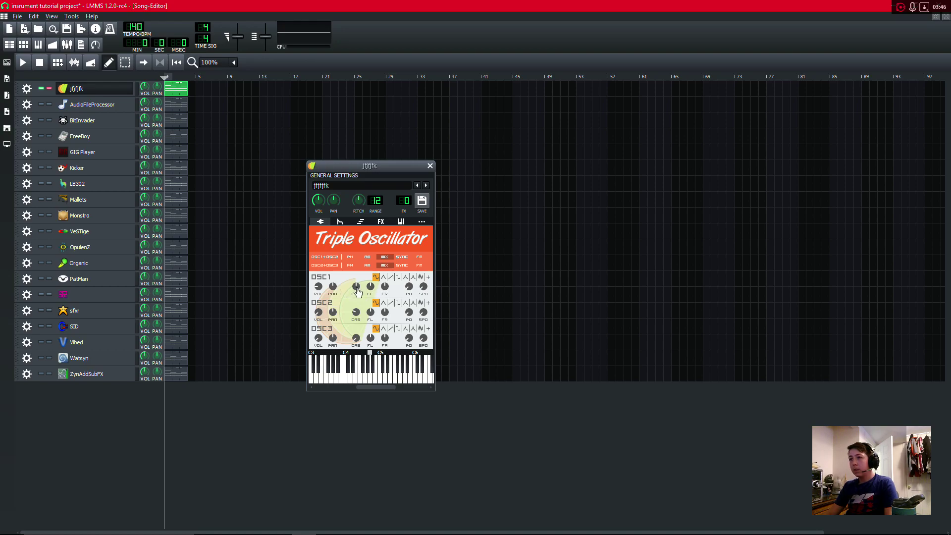
Step: Try the OSC1 coarse detuning with a test note, and restore its default
drag(355, 286, 356, 302)
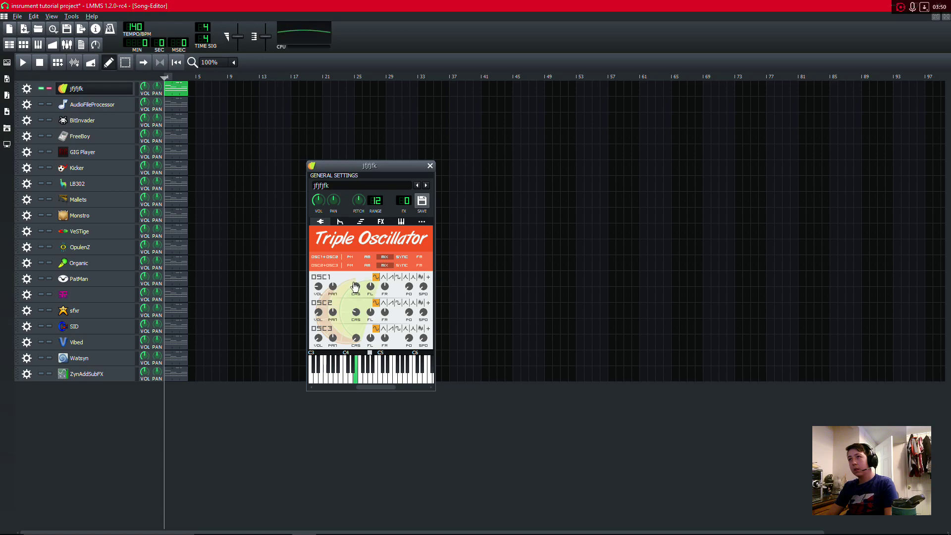
right_click(353, 285)
click(374, 304)
Step: Raise the OSC2 coarse detuning and turn up the OSC3 volume
right_click(318, 311)
key(Escape)
right_click(319, 340)
key(Escape)
drag(355, 312, 355, 292)
drag(355, 338, 356, 339)
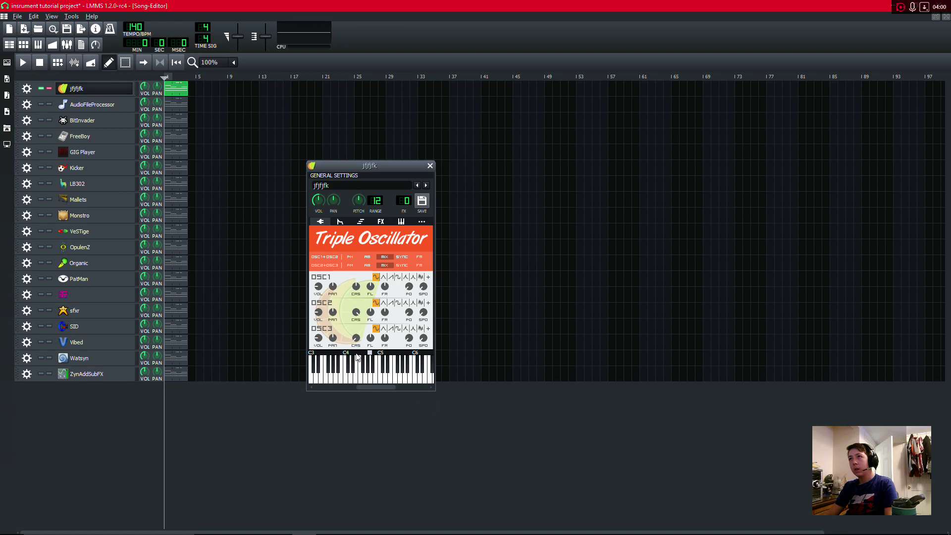
drag(318, 338, 318, 317)
Step: Restore the default left and right fine detuning on OSC1
right_click(369, 287)
click(378, 307)
right_click(384, 287)
click(396, 307)
Step: Set all three oscillators to the saw wave, and reset the OSC3 and OSC2 volumes
click(391, 277)
click(391, 303)
click(391, 329)
right_click(317, 340)
click(333, 362)
right_click(319, 312)
click(332, 336)
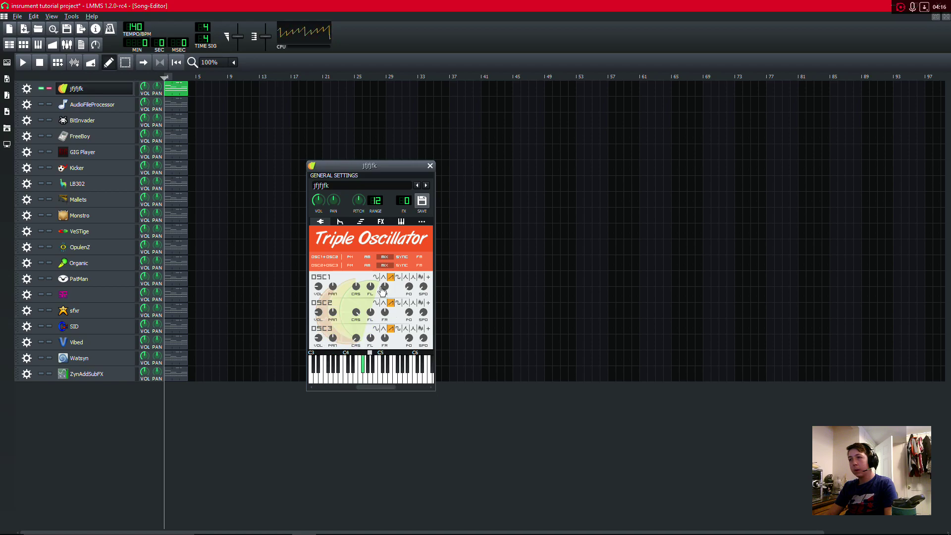
Step: Try the left fine detuning on OSC2 and check the fine detuning options on OSC1
drag(371, 312, 370, 323)
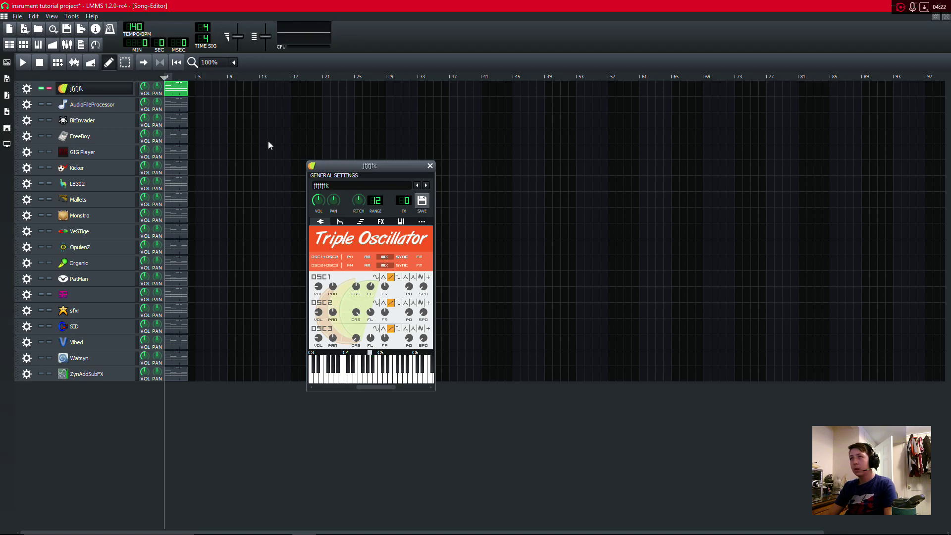
right_click(370, 287)
click(370, 320)
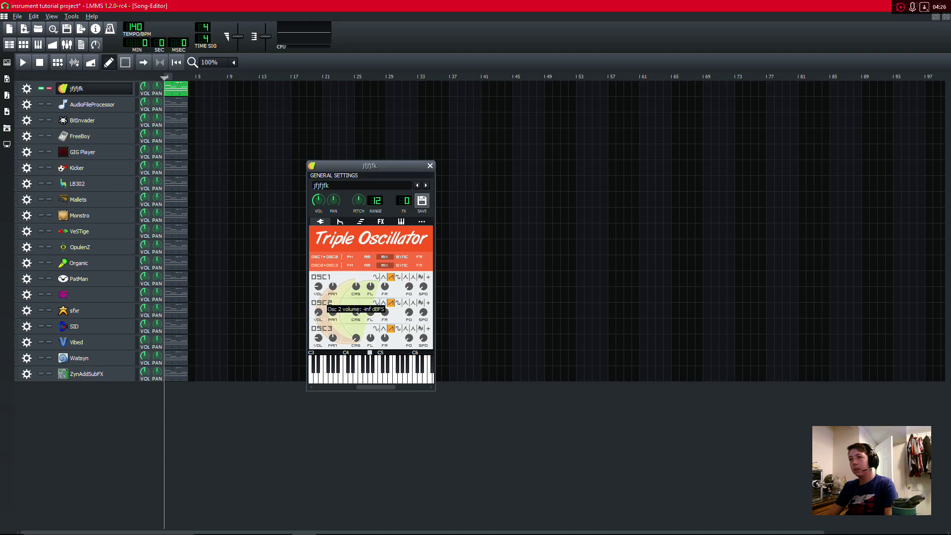
right_click(385, 286)
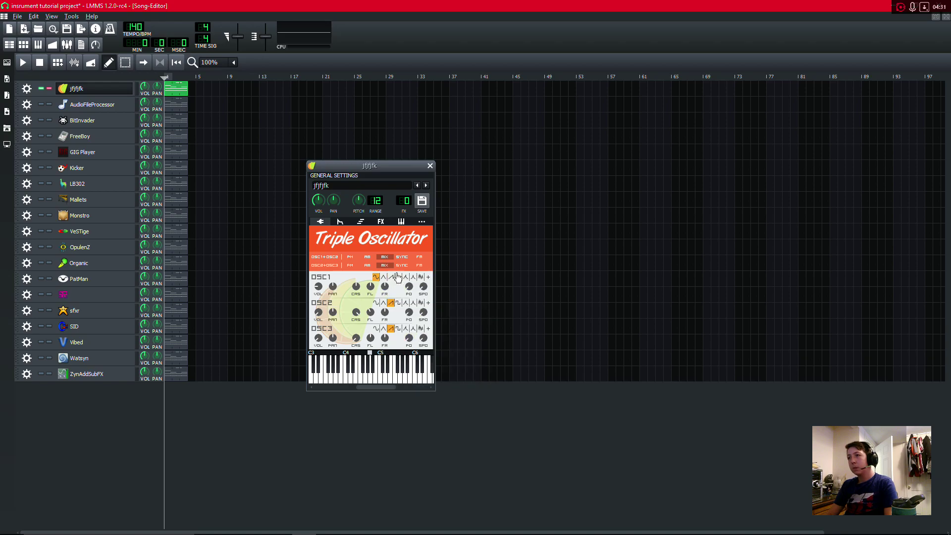
Step: Audition the sine wave on OSC1 with test notes, and lower the volume
click(378, 276)
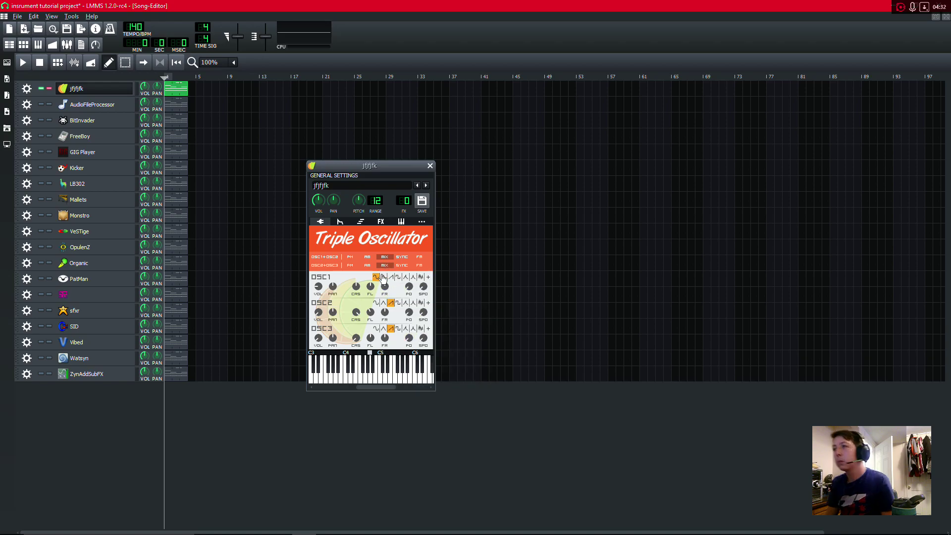
key(5)
key(6)
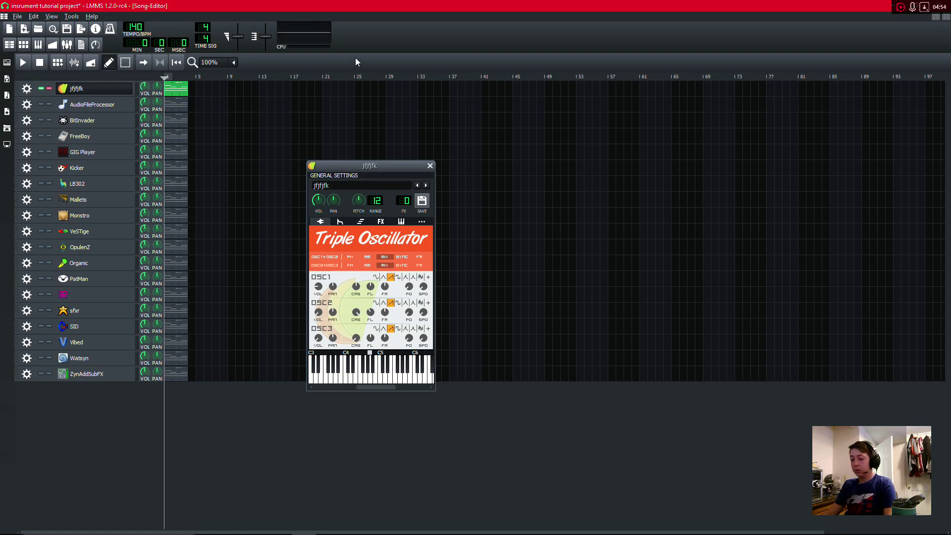
key(XF86AudioLowerVolume)
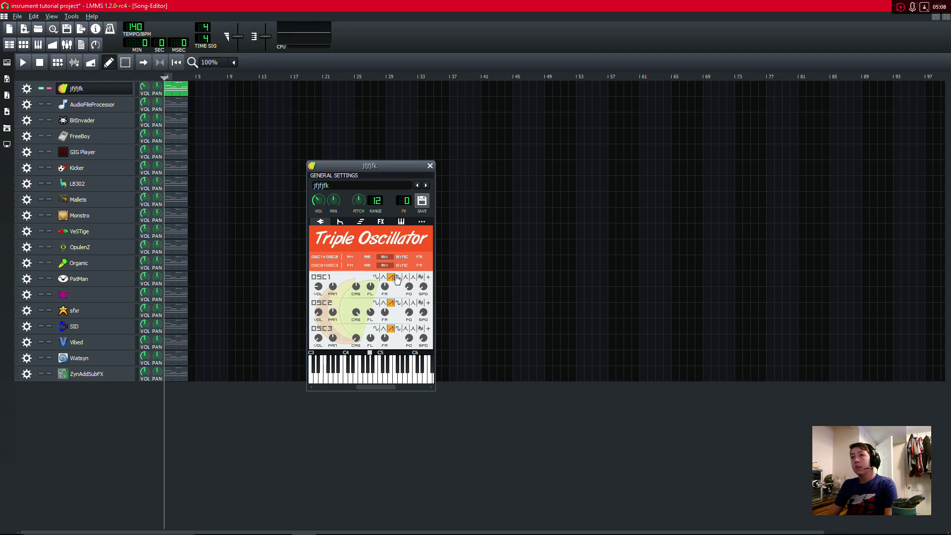
Step: Audition the square wave on OSC1 by playing several test notes
click(399, 278)
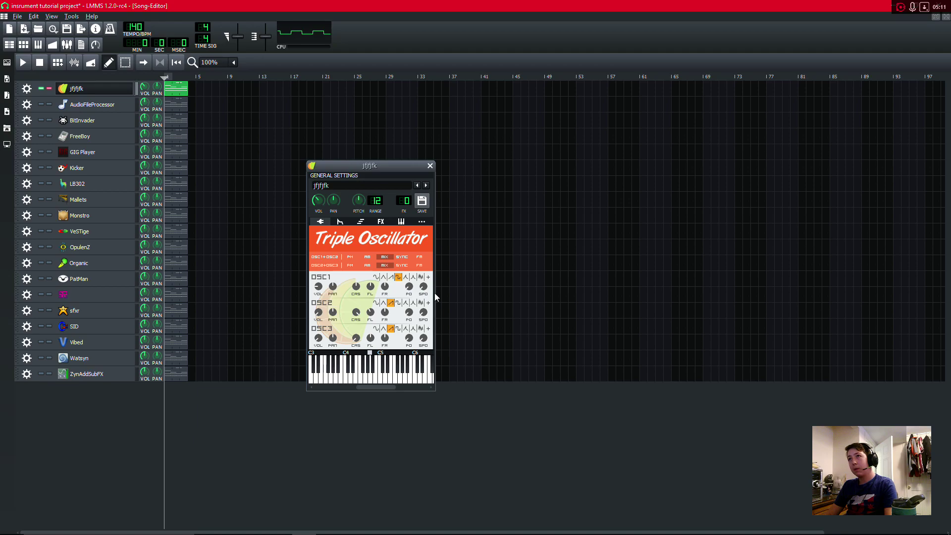
key(3)
key(9)
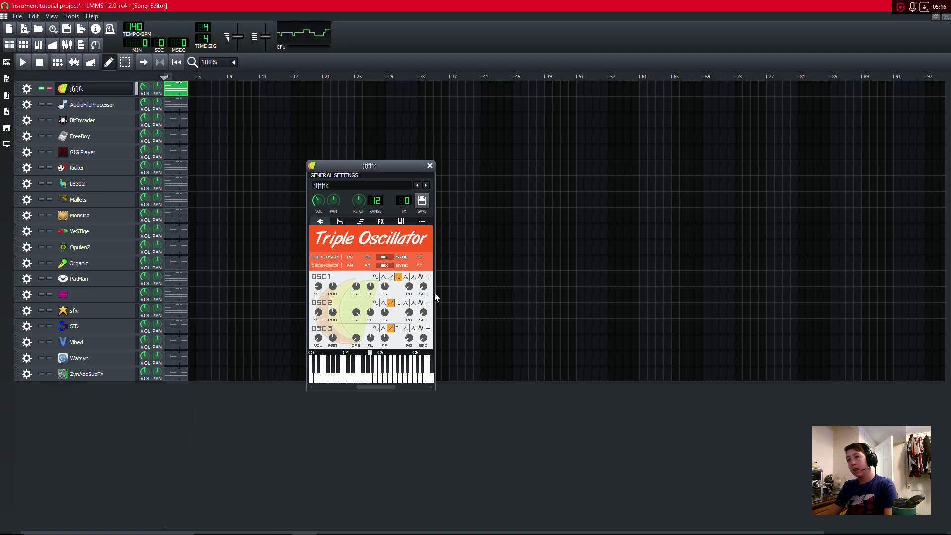
key(3)
key(9)
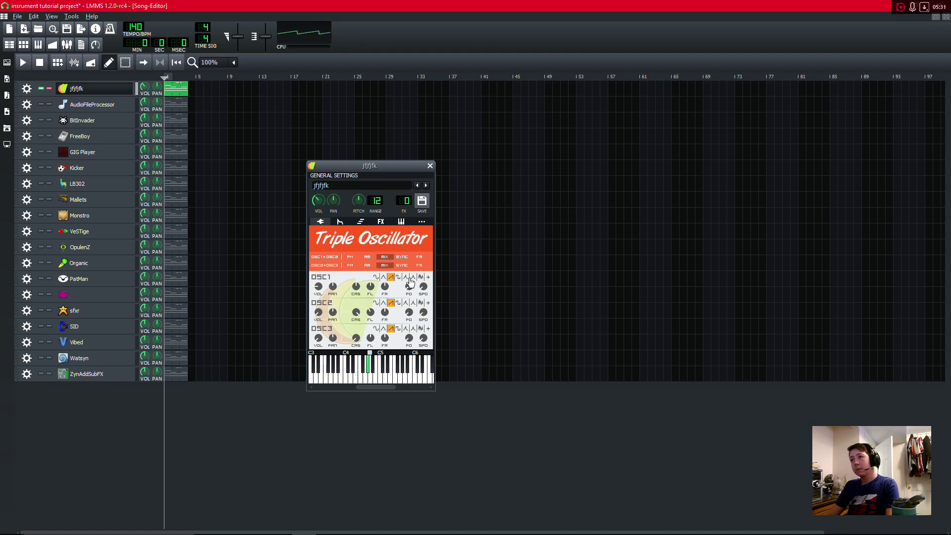
Step: Audition the Moog saw, exponential and white noise waves on OSC1, and set it back to the sine wave
click(407, 277)
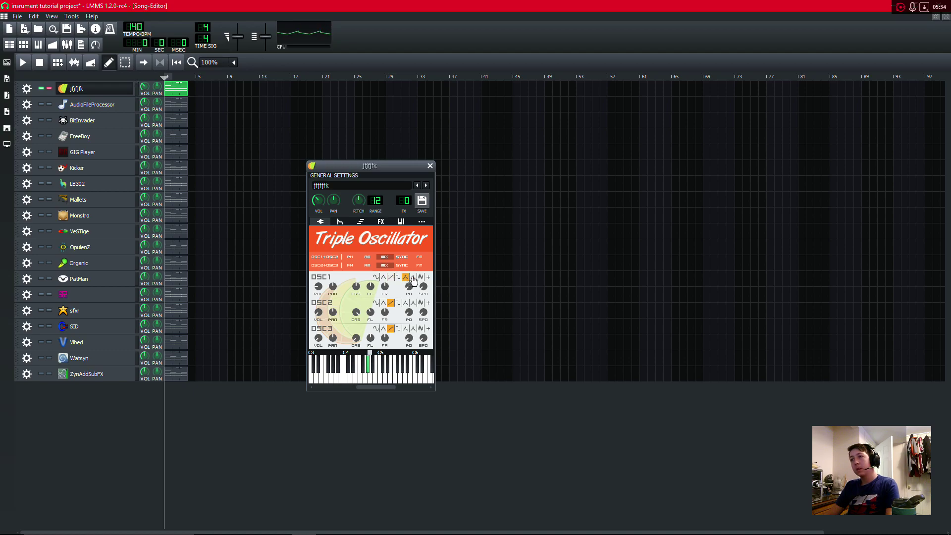
click(413, 277)
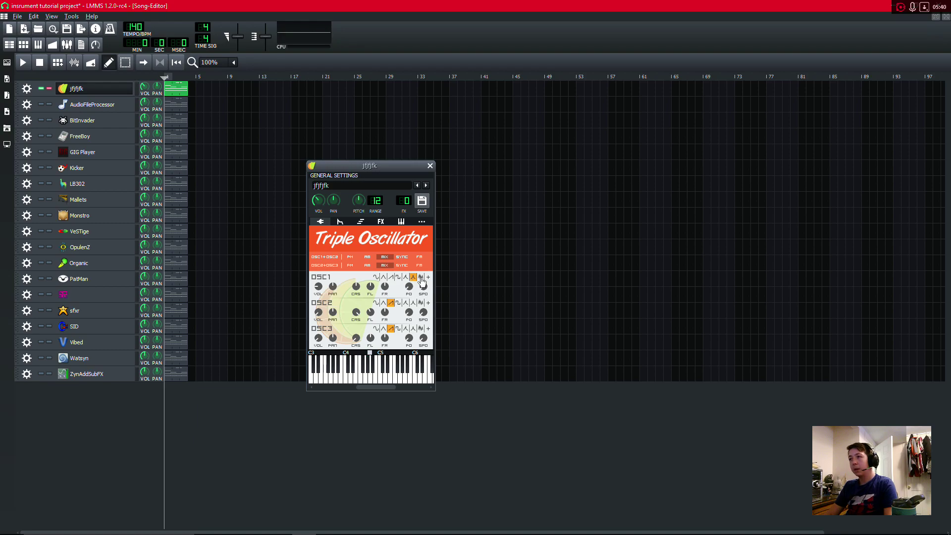
click(420, 277)
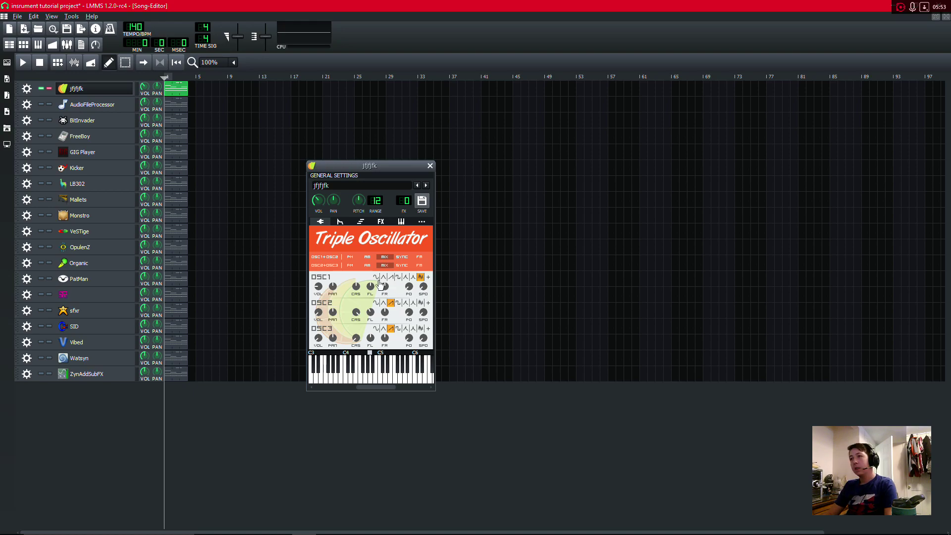
click(375, 277)
Step: Open the envelope and LFO settings, compare the Cutoff and Volume targets, and examine the volume envelope amount
click(341, 222)
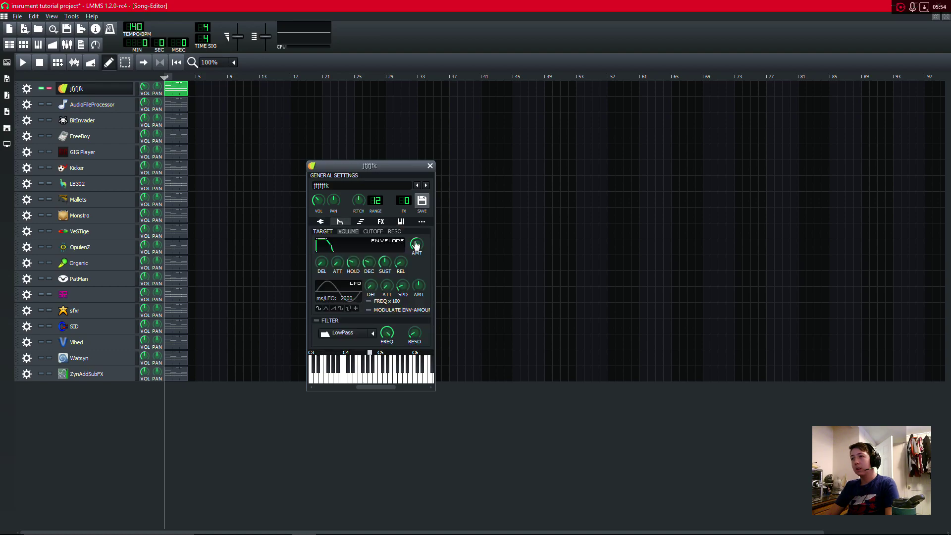
right_click(417, 245)
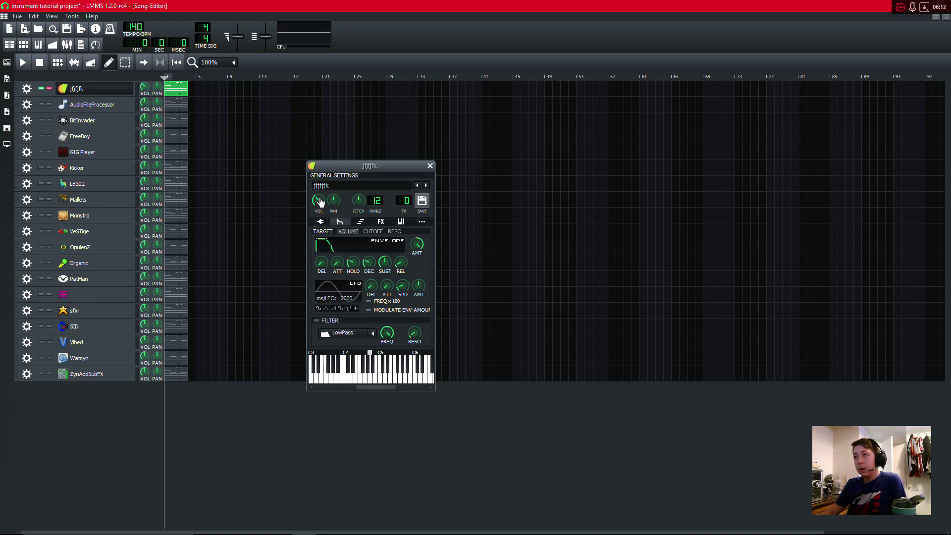
click(371, 233)
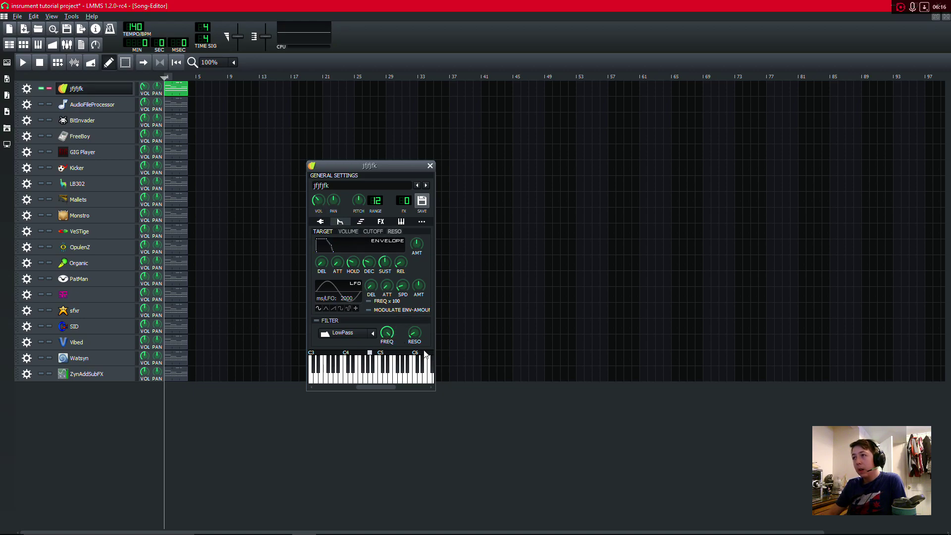
click(349, 231)
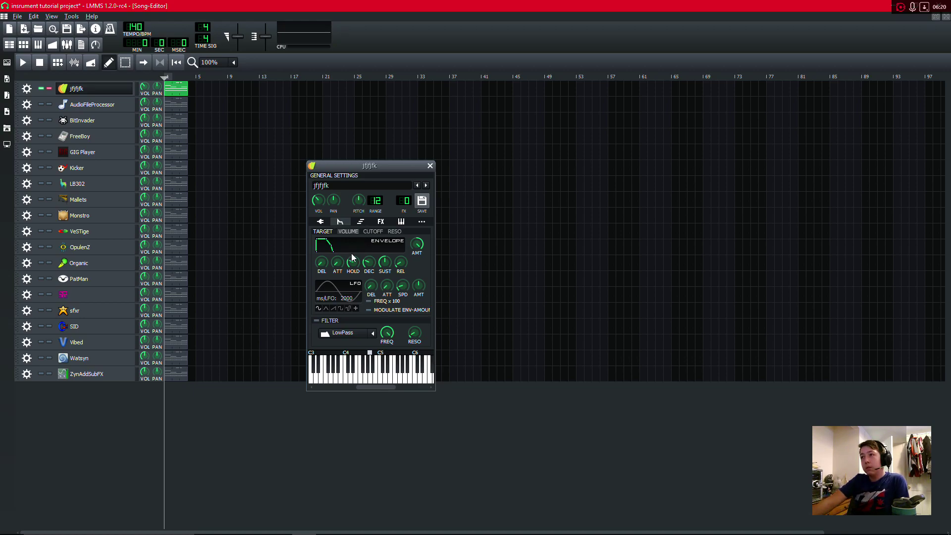
click(417, 241)
click(417, 242)
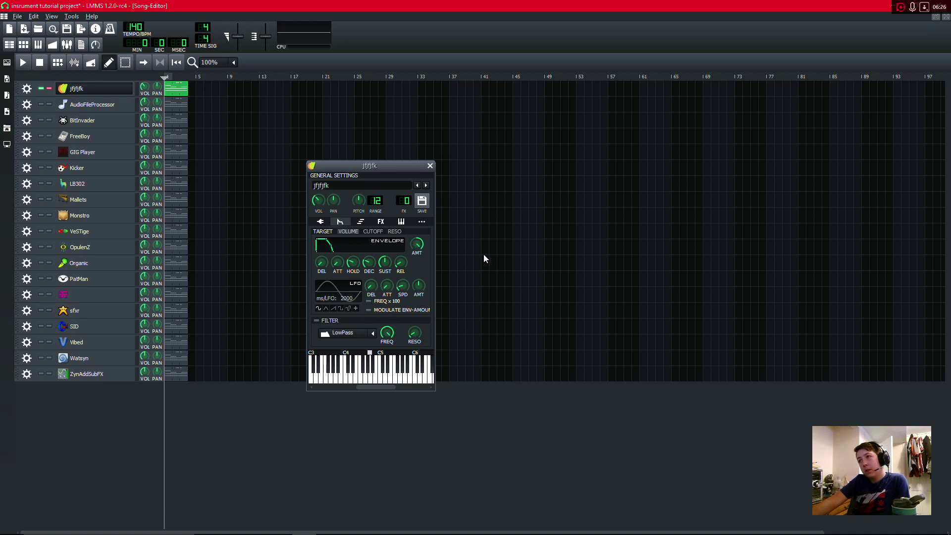
Step: Raise the volume envelope's predelay to about 0.27 and play a test note
click(322, 262)
drag(321, 262, 328, 264)
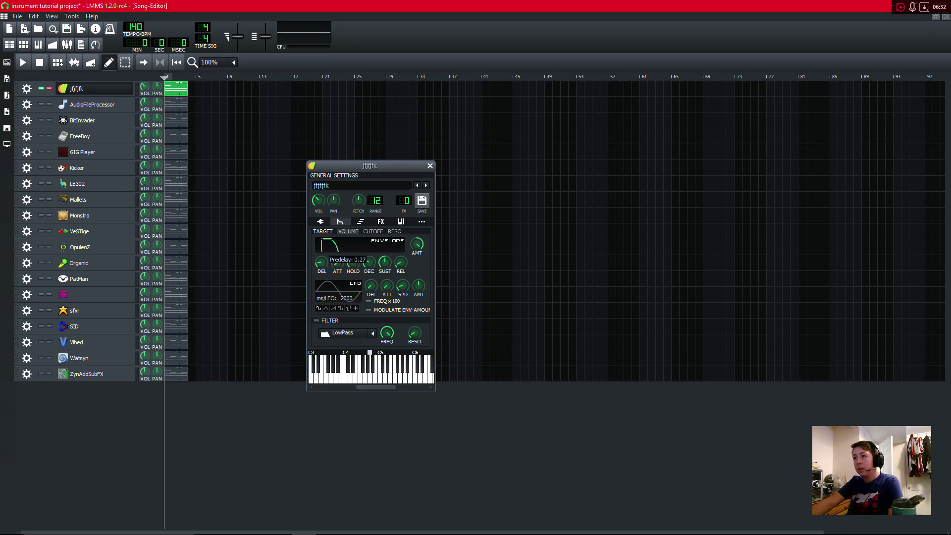
click(378, 376)
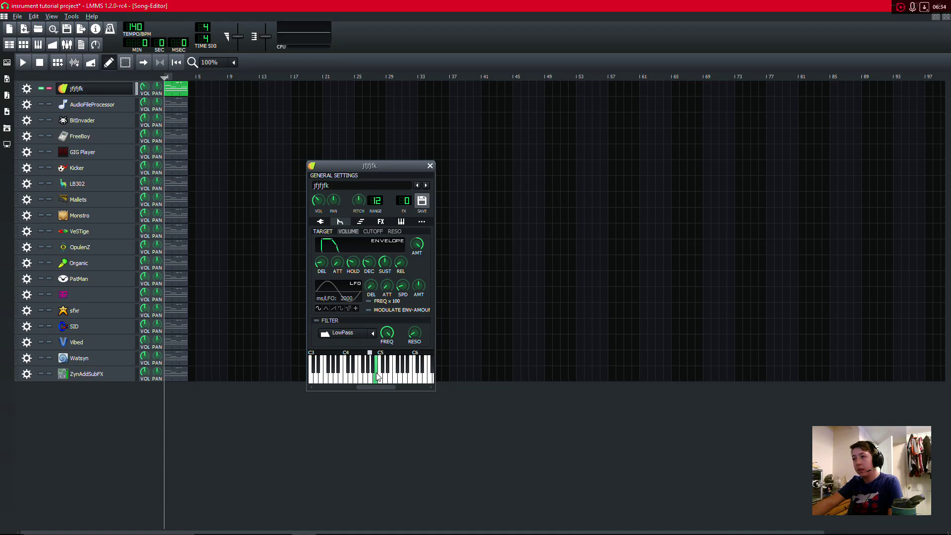
Step: Return the envelope predelay to its minimum, raise the attack, and play several test notes
drag(321, 262, 341, 259)
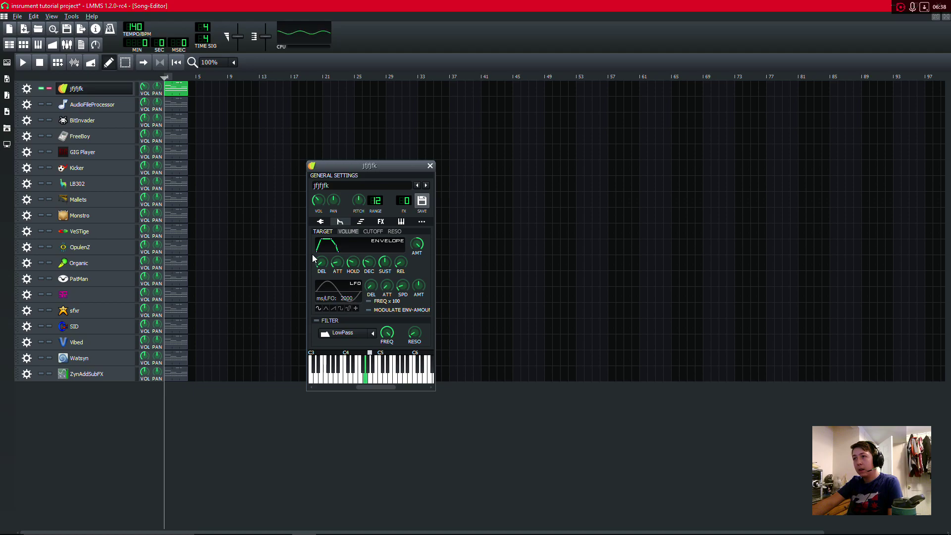
key(t)
key(w)
key(t)
key(u)
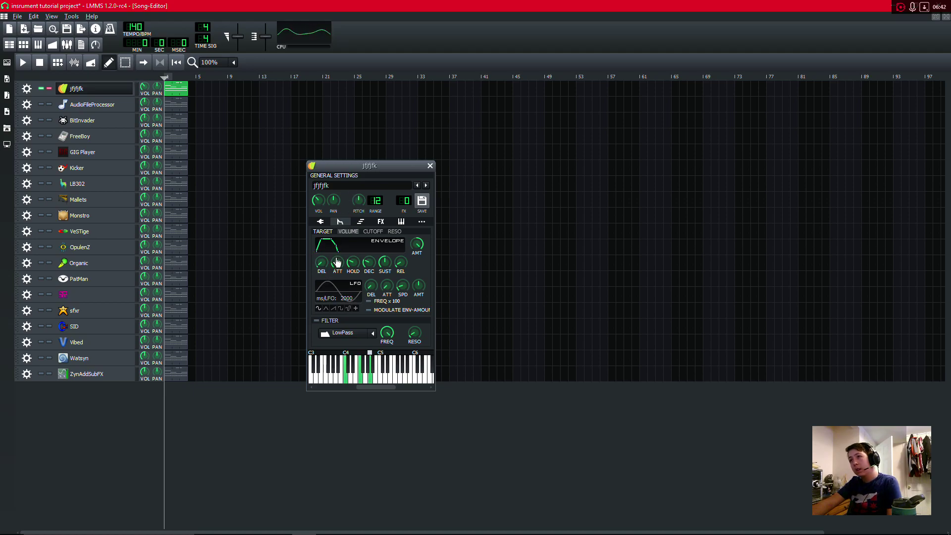
Step: Compare the envelope attack at its minimum and maximum while repeating a test note
drag(337, 262, 338, 277)
key(t)
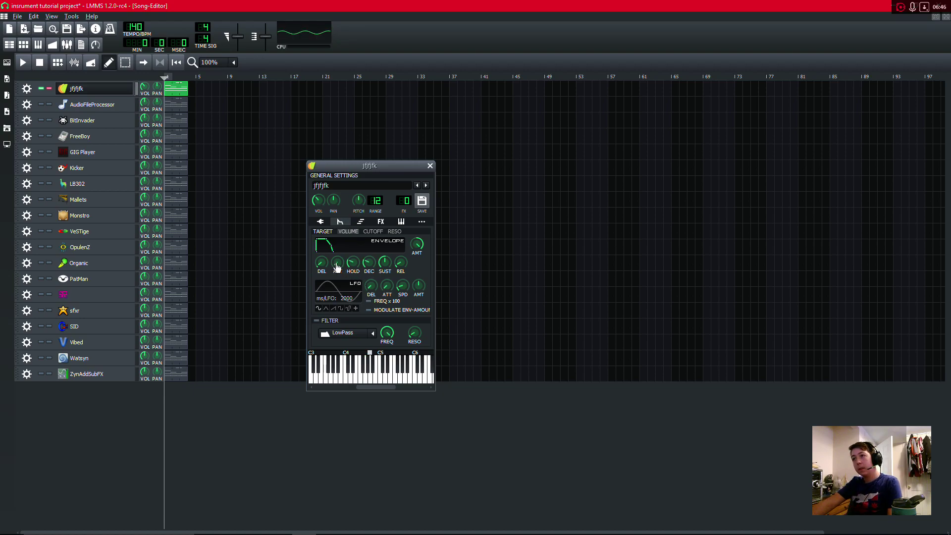
key(t)
key(t)
key(t)
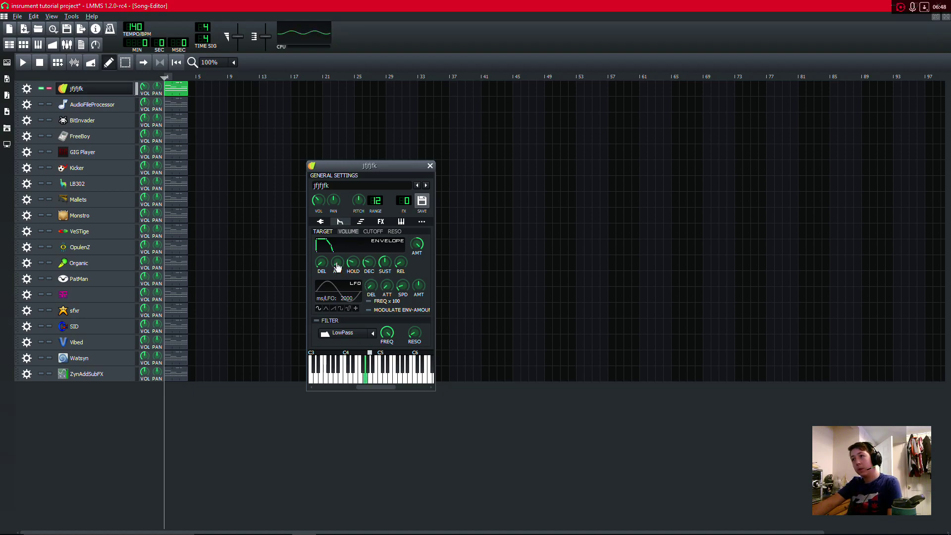
scroll(337, 267, up, 5)
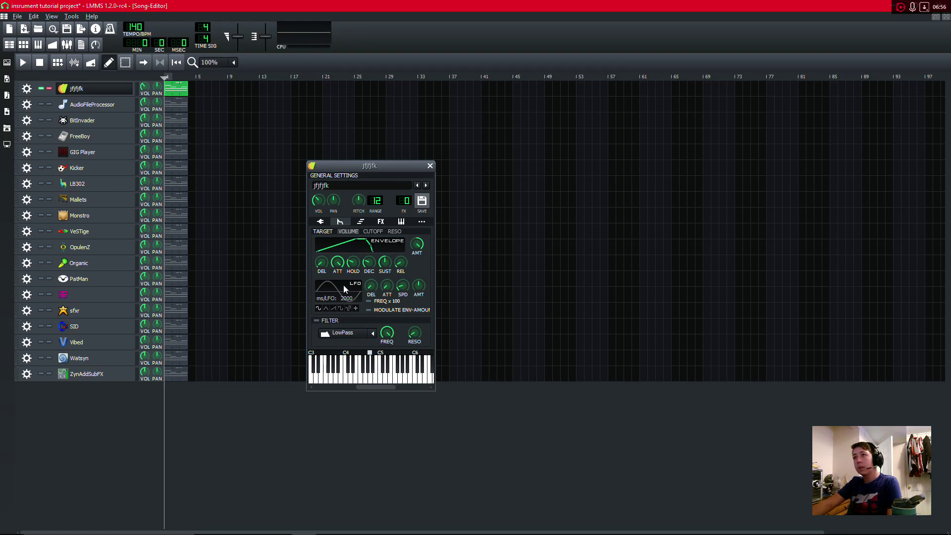
Step: Reset the envelope attack, try a short attack of 0.066, and restore the default
right_click(337, 266)
click(343, 283)
drag(339, 261, 339, 257)
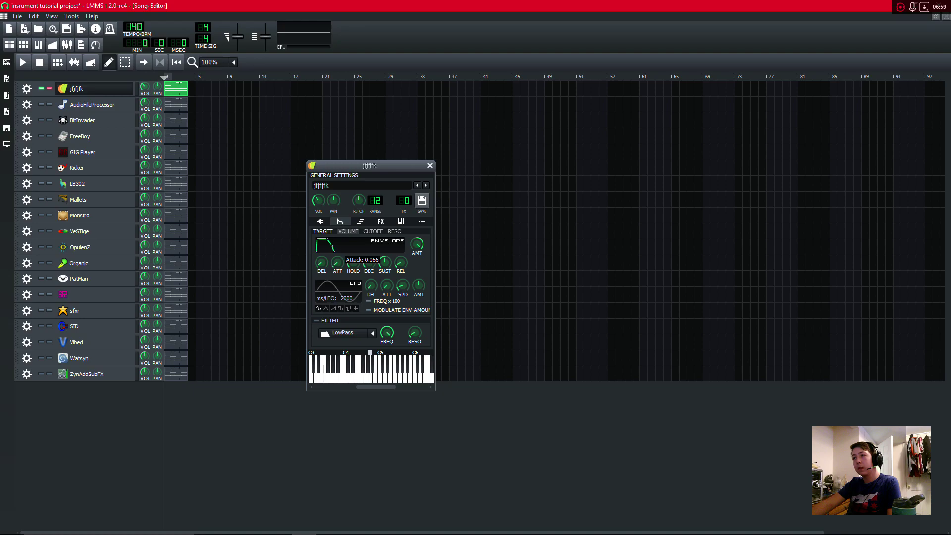
right_click(337, 262)
click(354, 281)
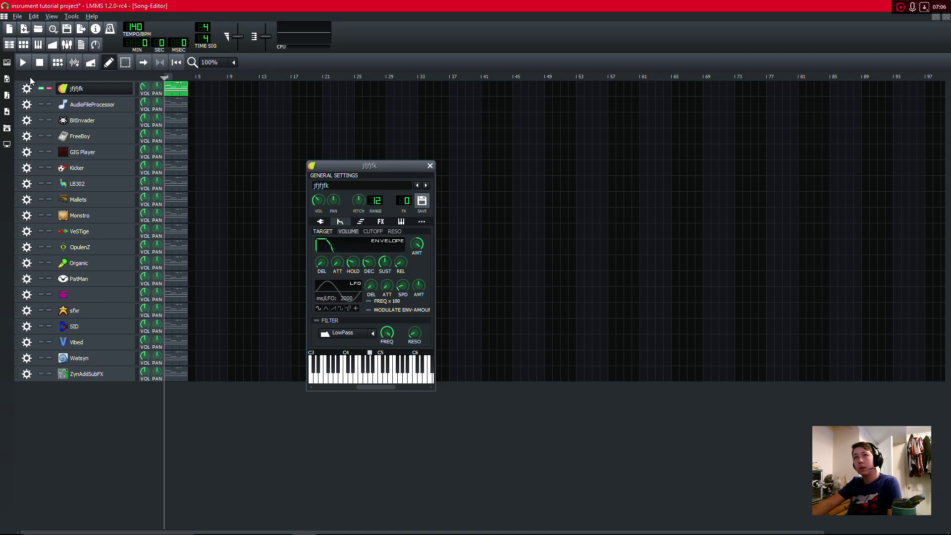
Step: Show the instrument plugins list, add a TripleOscillator track below the existing tracks, and remove it
click(7, 63)
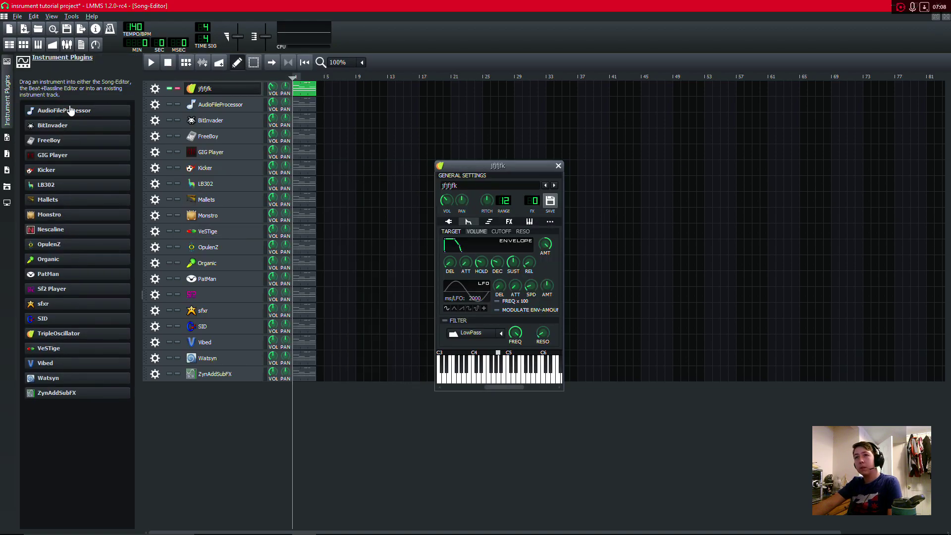
mouse_move(56, 342)
drag(63, 344, 232, 399)
click(155, 389)
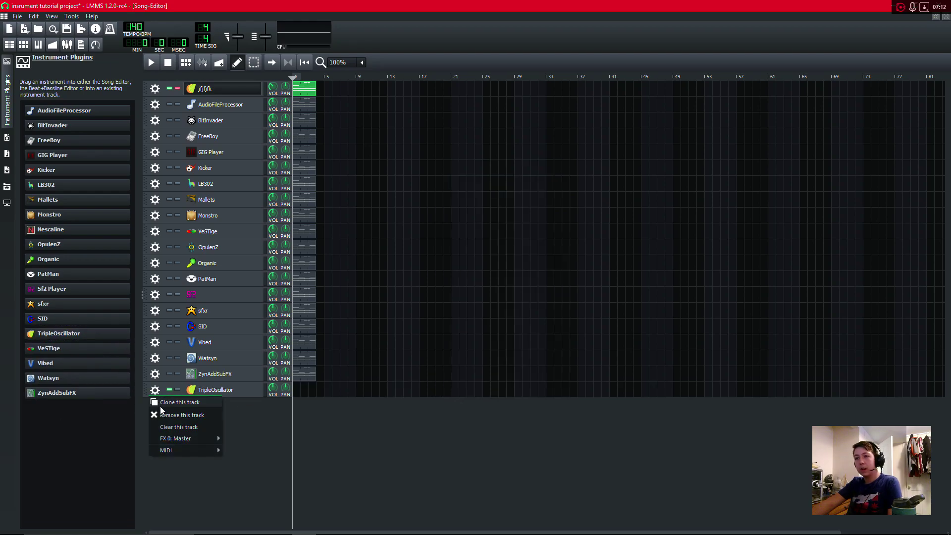
click(203, 415)
Step: Restore and re-maximize the Song-Editor, and reopen the first track's instrument window over the song area
click(935, 16)
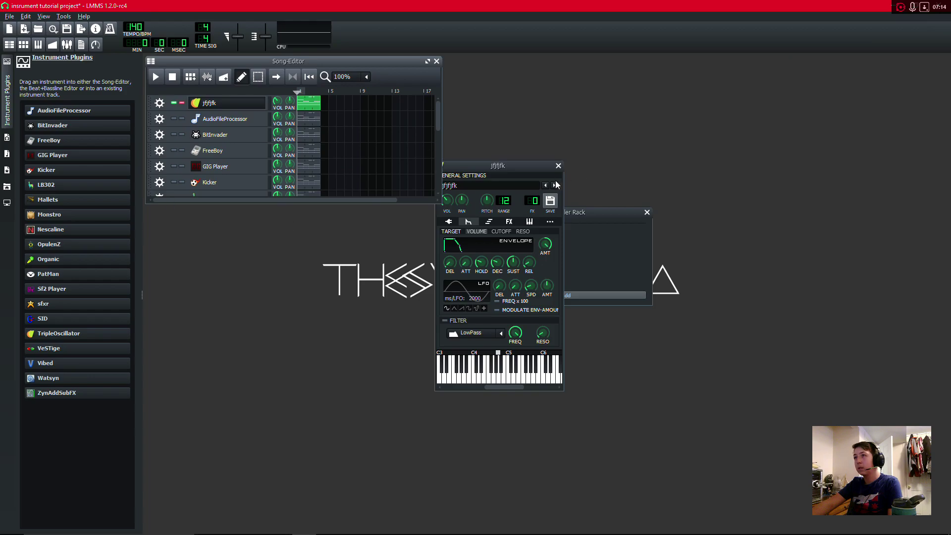
click(426, 63)
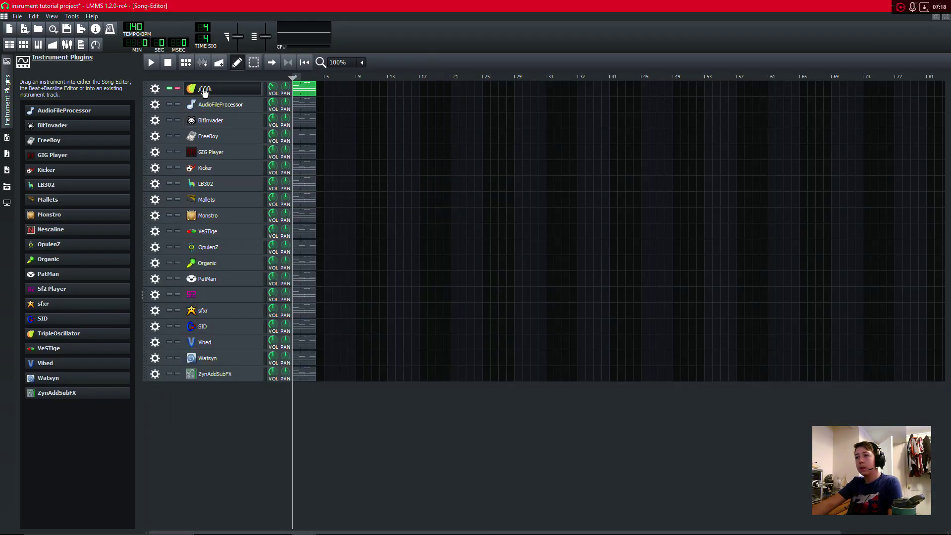
click(155, 88)
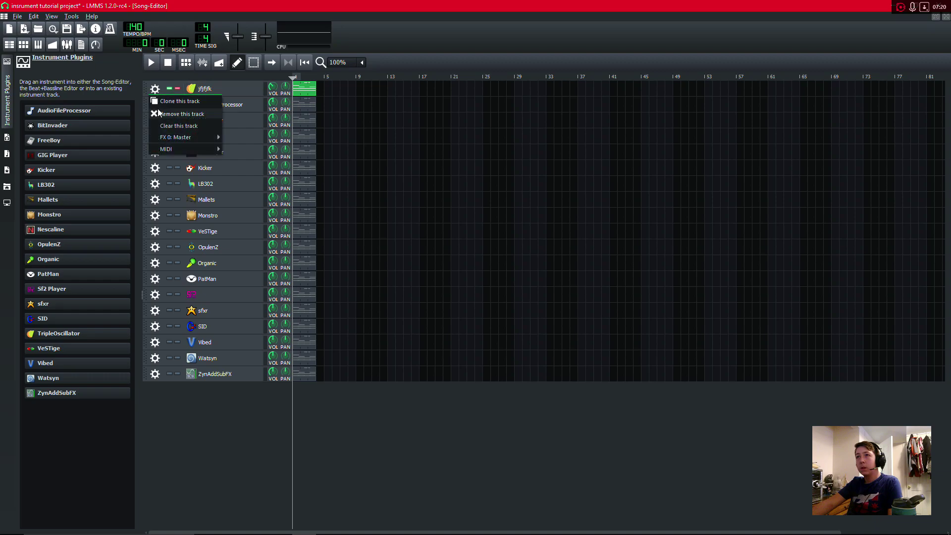
click(204, 88)
drag(485, 167, 393, 179)
Step: Show the envelope settings and raise the volume envelope's hold time to its maximum
click(374, 234)
drag(389, 275, 400, 270)
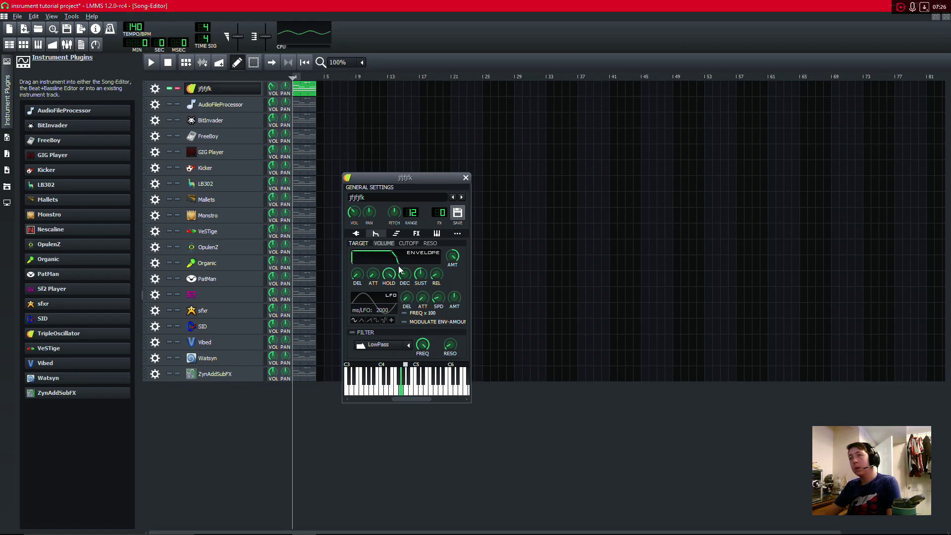
Step: Play the longest-hold sound, lower the volume envelope's hold to its minimum, and play the note repeatedly to compare
key(t)
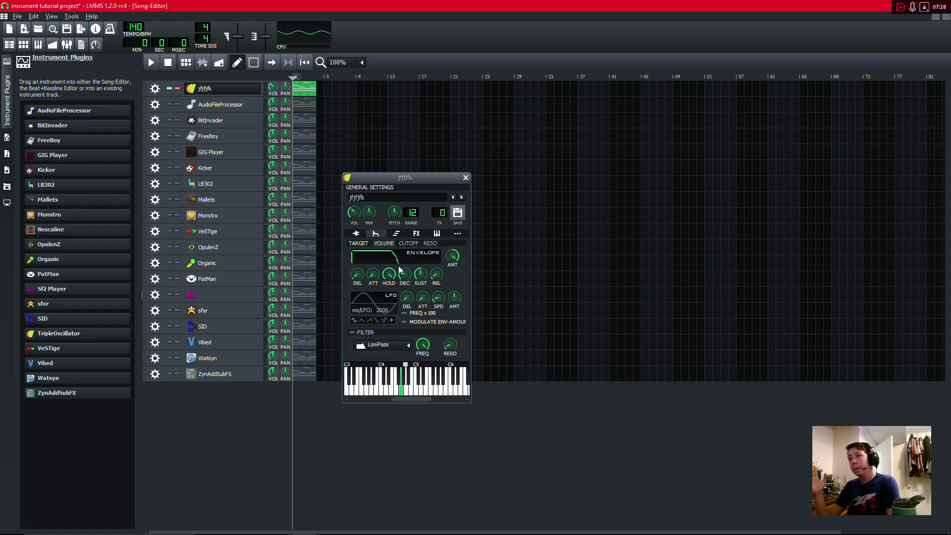
drag(400, 270, 400, 297)
key(t)
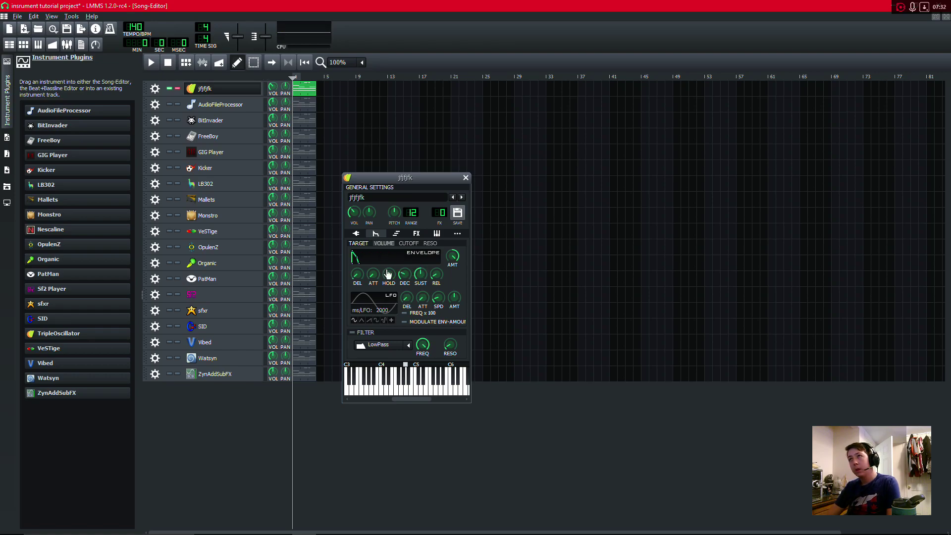
key(t)
key(t)
key(t)
Step: Try a long decay on the volume envelope, shorten it to about 0.386, and play test notes at each setting
drag(406, 279, 405, 288)
key(t)
key(t)
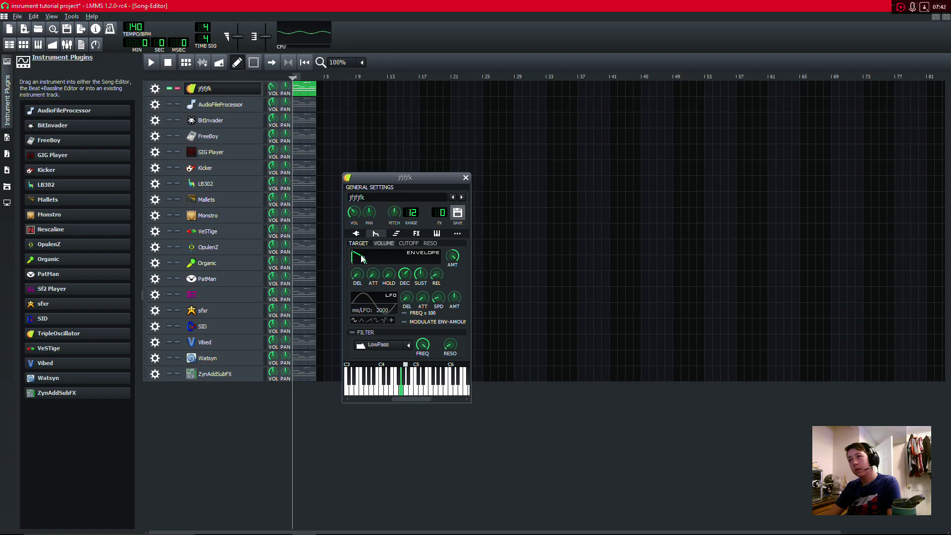
key(t)
scroll(404, 276, down, 5)
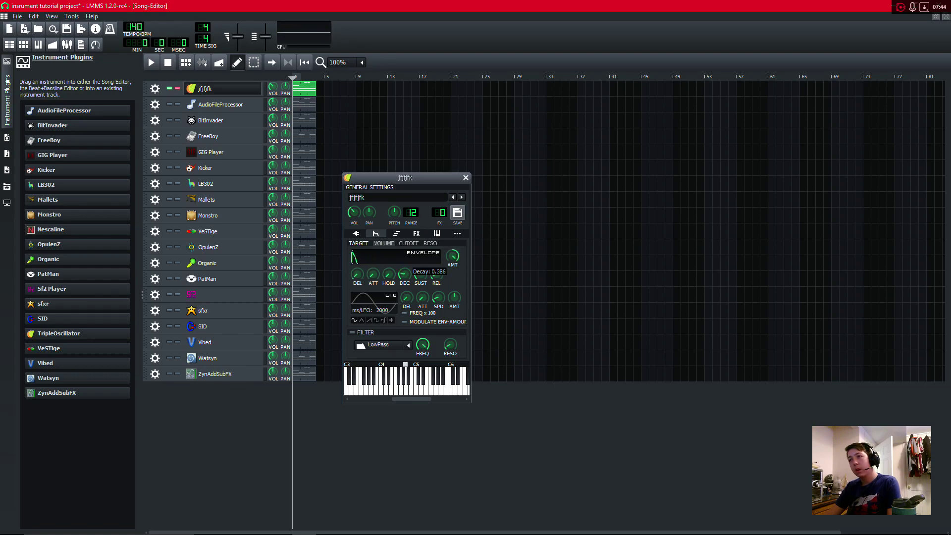
key(t)
key(t)
Step: Lower the volume envelope's sustain to its minimum and play several different notes to hear it
drag(420, 275, 420, 317)
key(t)
key(t)
key(y)
key(r)
key(3)
Step: Lengthen the volume envelope's decay slightly with sustain at minimum and play several notes
drag(407, 273, 407, 262)
key(6)
key(t)
key(w)
key(2)
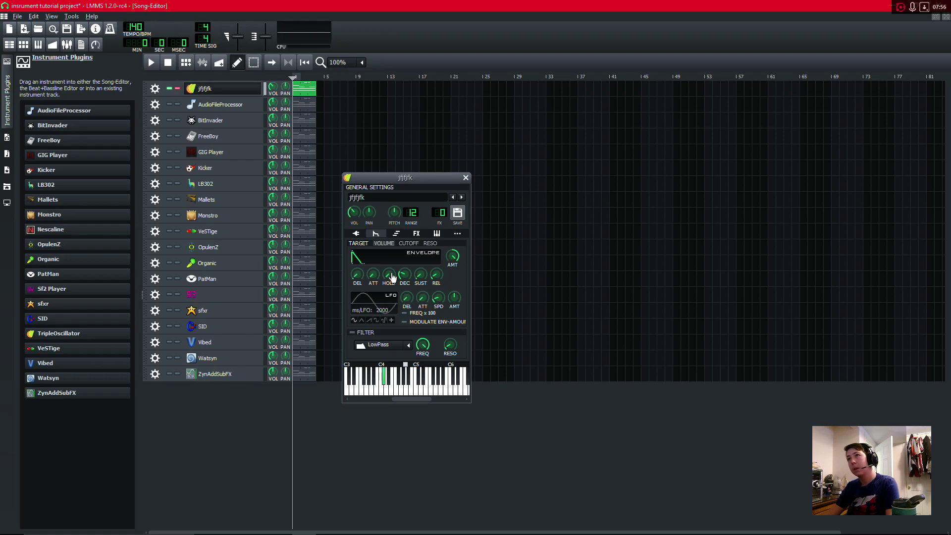
Step: Restore the volume envelope's attack, hold and decay to their default values
drag(394, 276, 398, 296)
right_click(370, 279)
click(376, 293)
right_click(356, 279)
click(396, 281)
right_click(396, 282)
click(423, 303)
Step: Try a sustain of 0.6 and the maximum sustain on the volume envelope, and restore the default
drag(421, 277, 418, 268)
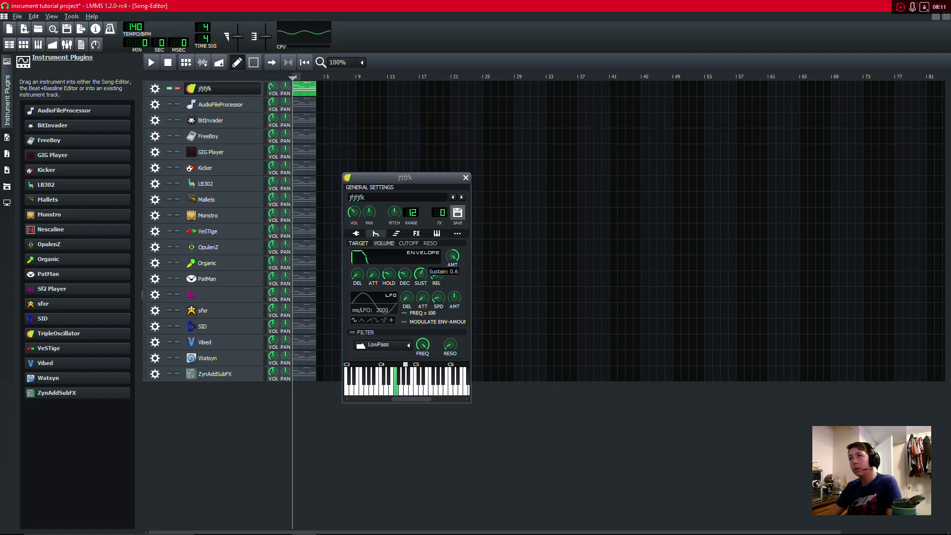
drag(417, 269, 423, 279)
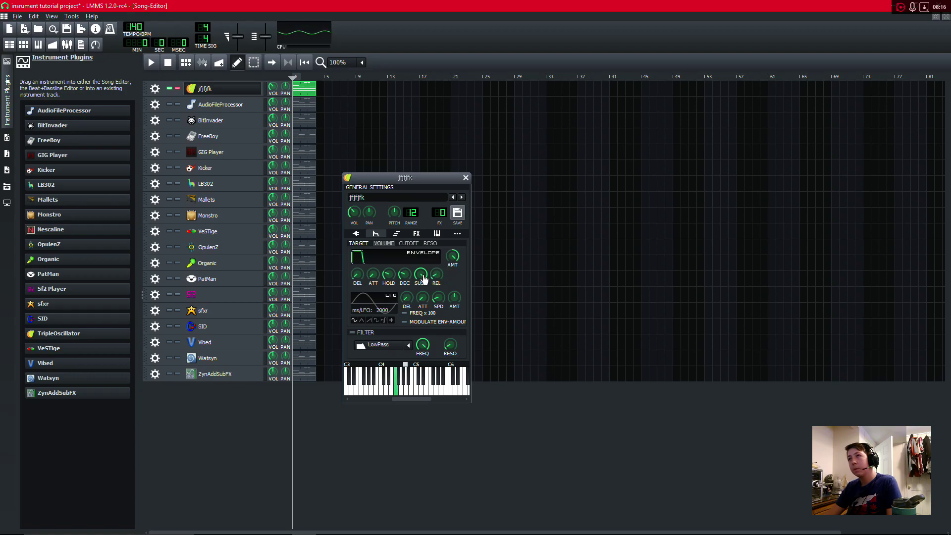
right_click(423, 279)
click(427, 292)
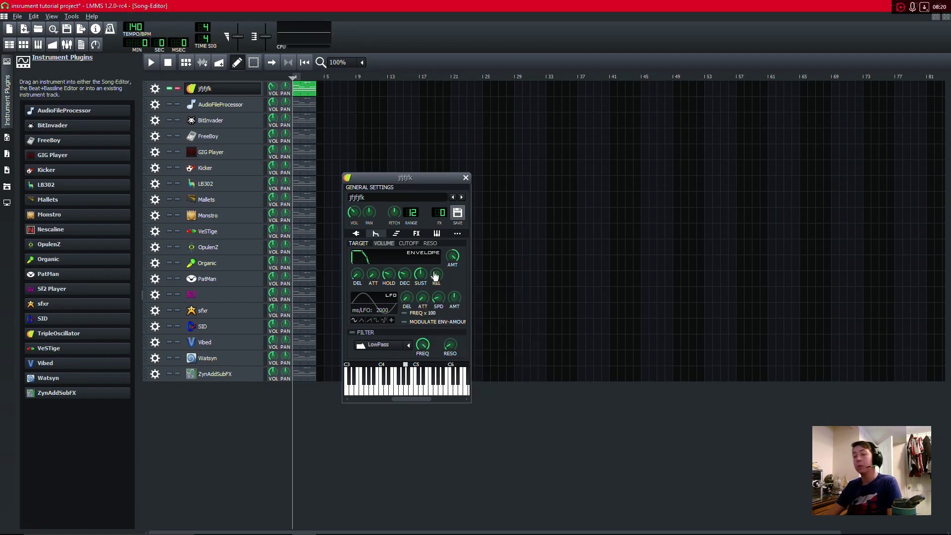
Step: Lengthen the volume envelope's release slightly, play test notes, and reset the release to its default
drag(434, 275, 435, 276)
key(c)
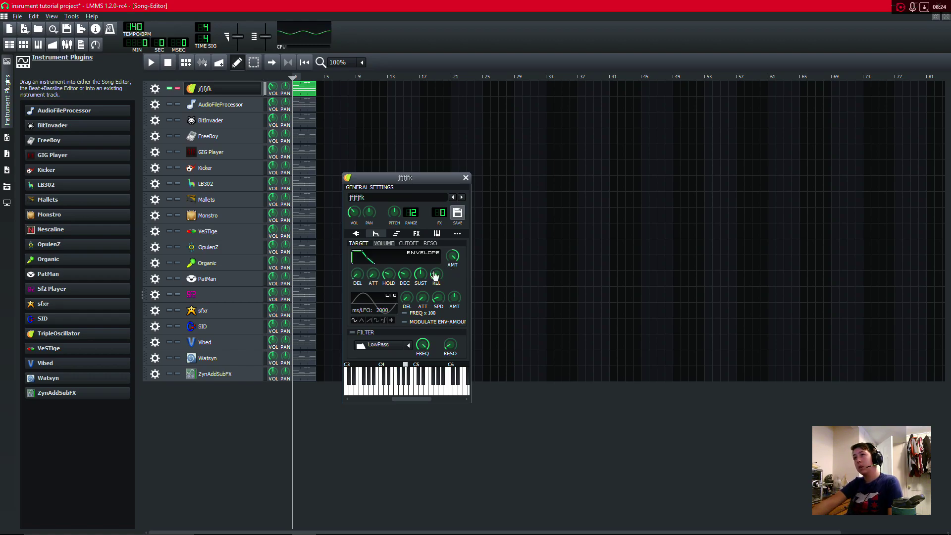
key(u)
key(q)
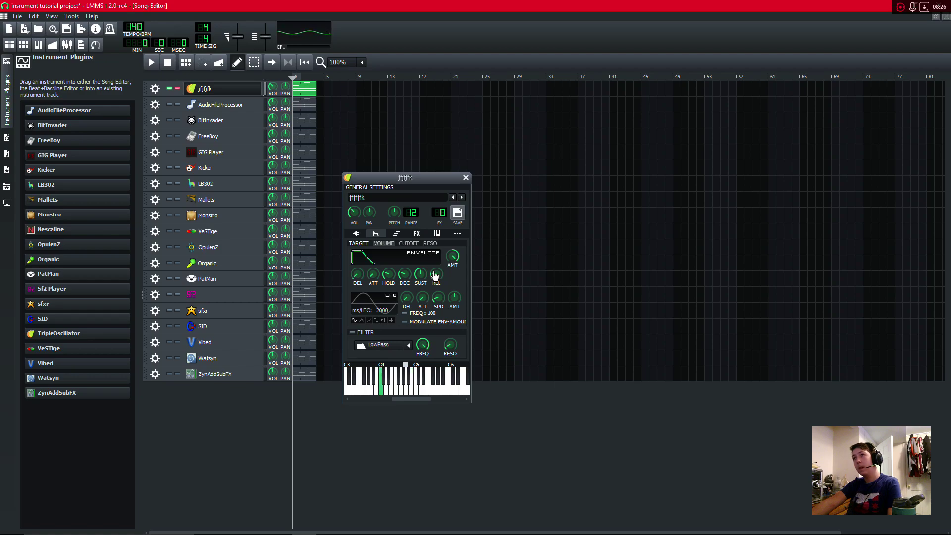
right_click(435, 276)
click(449, 292)
key(t)
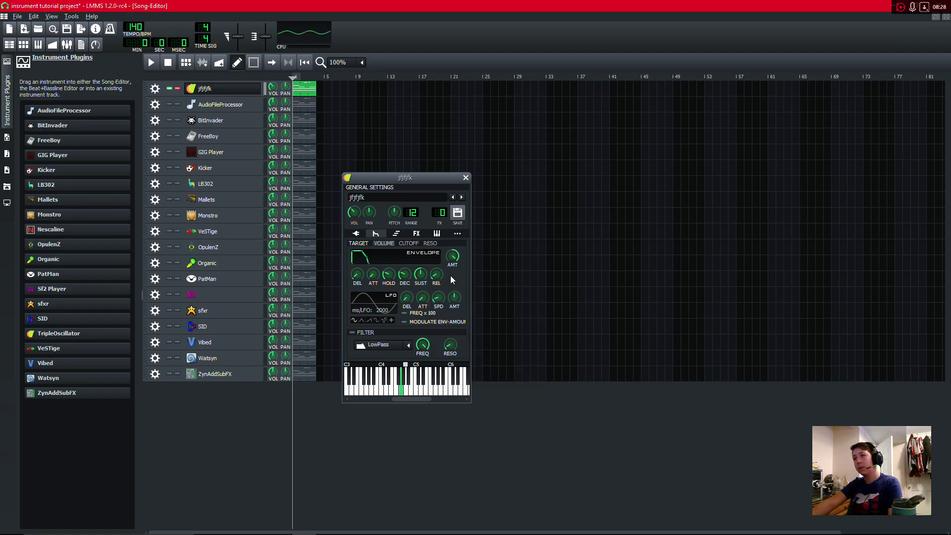
Step: Try a very long release on the volume envelope, play a note, and restore the default release
drag(436, 270, 442, 271)
key(t)
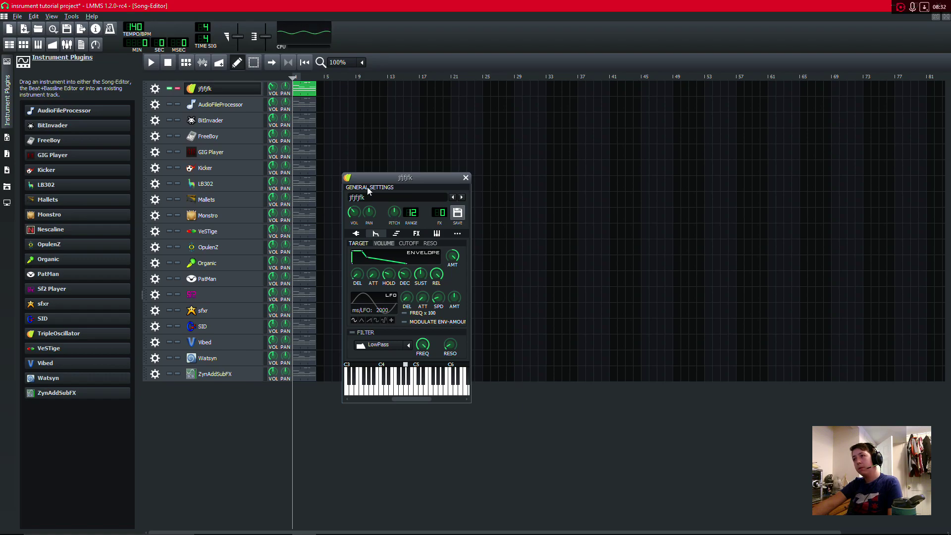
right_click(438, 276)
click(446, 289)
click(411, 389)
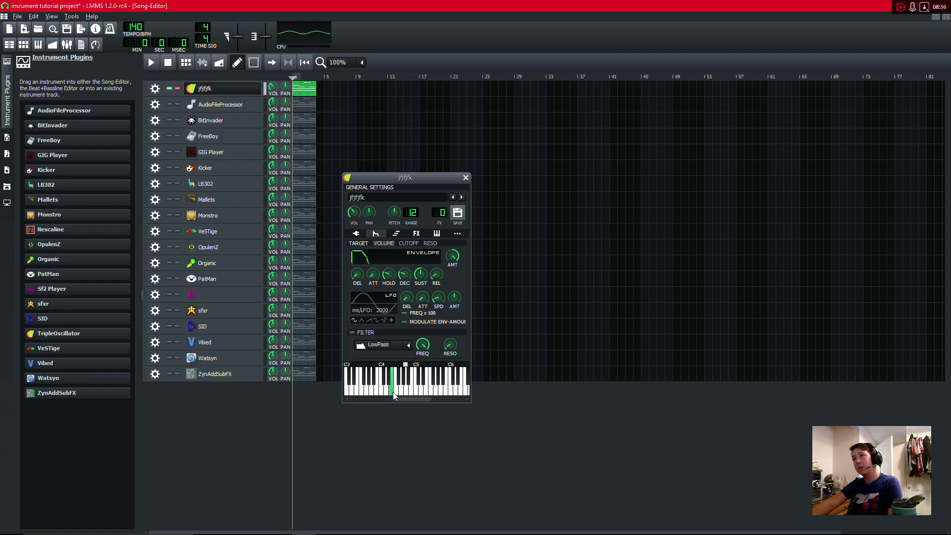
Step: Return the volume envelope's amount to its default and close the instrument window
click(429, 256)
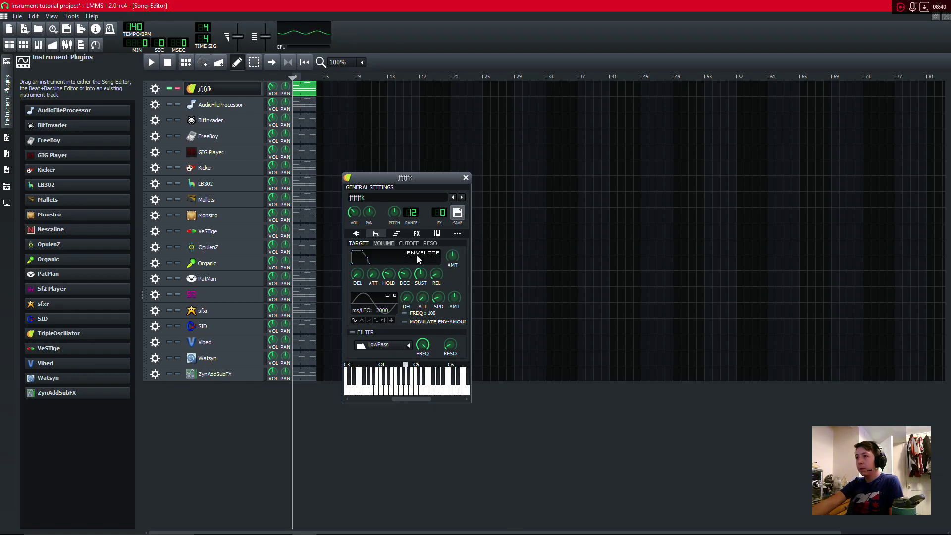
click(466, 177)
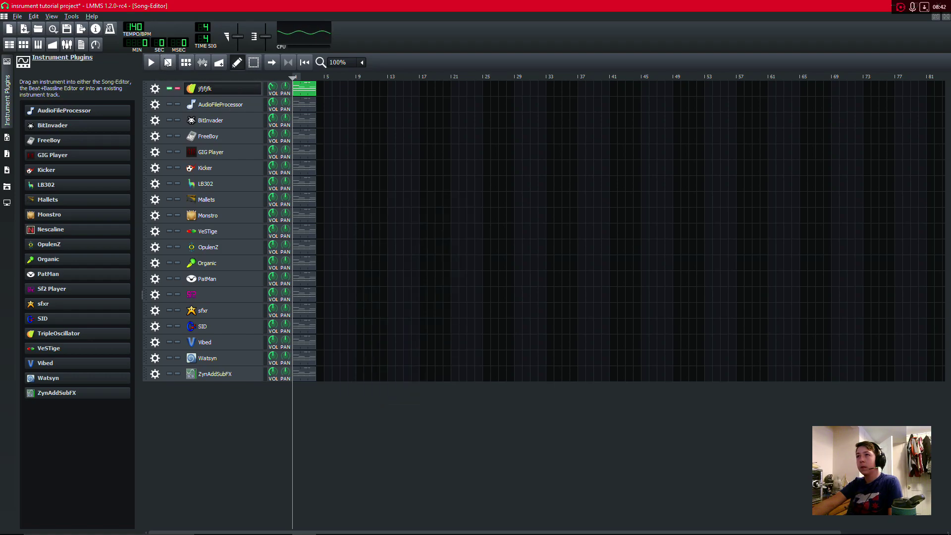
click(194, 89)
Step: Turn off solo on the first track and remove that track from the song
click(177, 90)
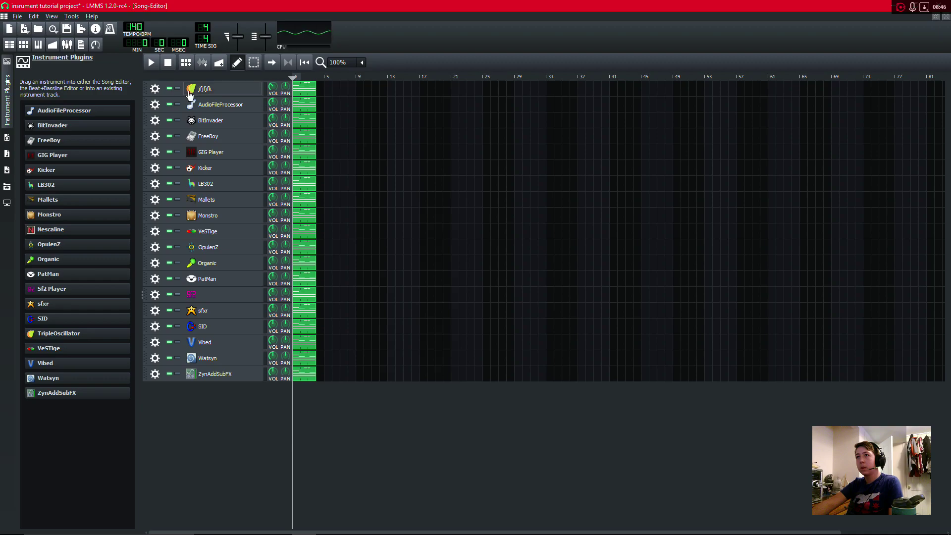
right_click(164, 90)
click(177, 113)
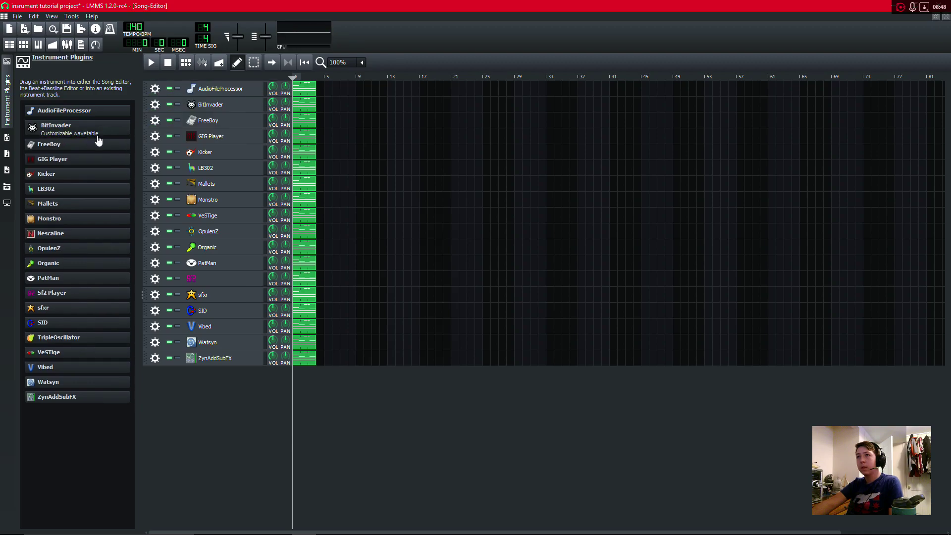
Step: Add a TripleOscillator track above the existing tracks, place a pattern at bar 1, and solo the track
drag(64, 333, 147, 89)
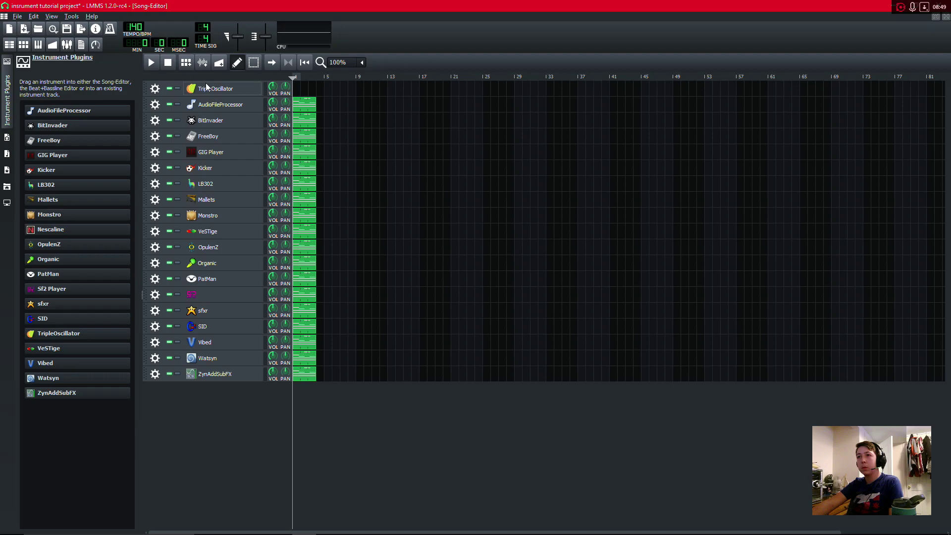
click(295, 90)
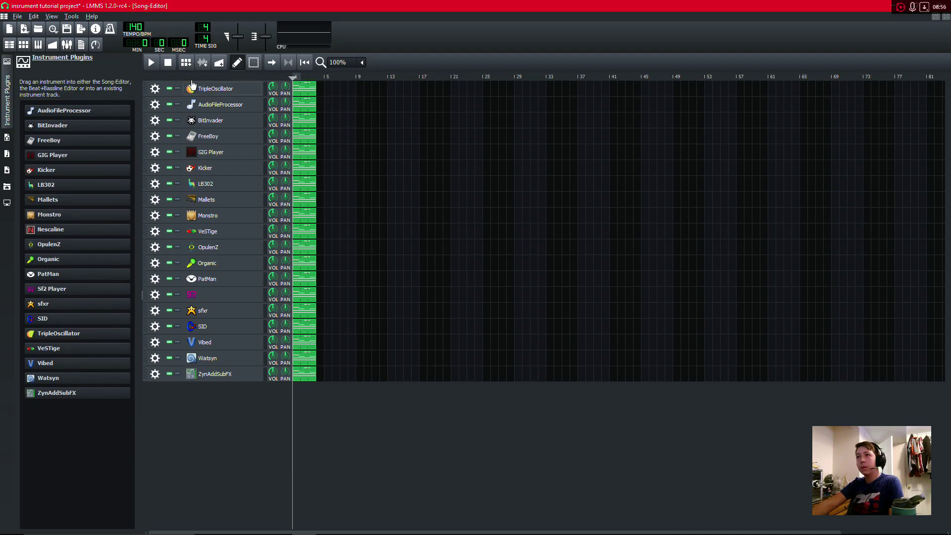
click(177, 88)
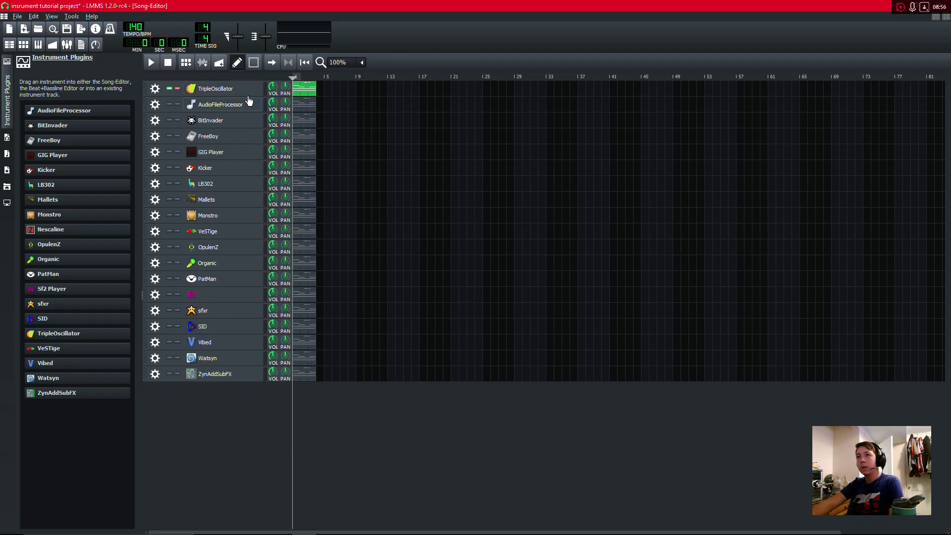
Step: Open the new TripleOscillator track's envelope and LFO settings, raise the volume LFO amount, and play a low note
click(247, 89)
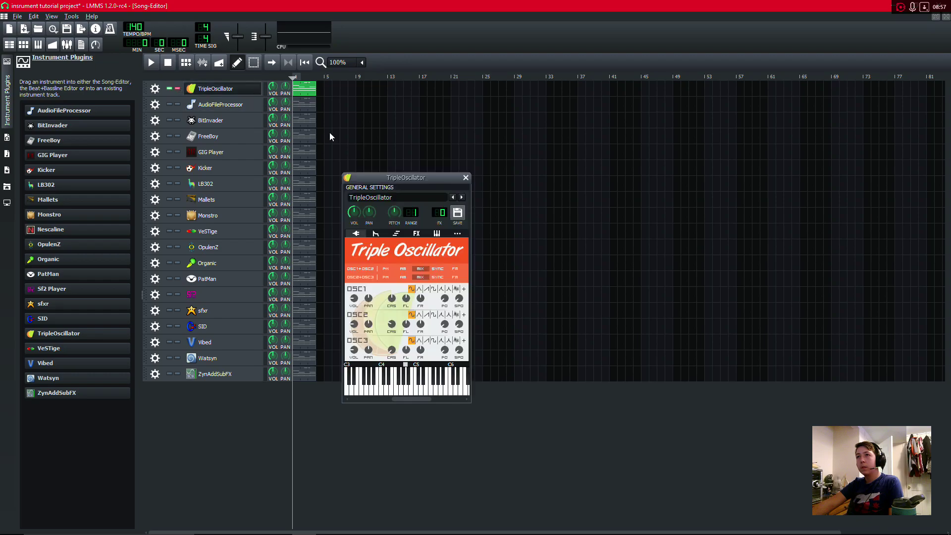
click(376, 233)
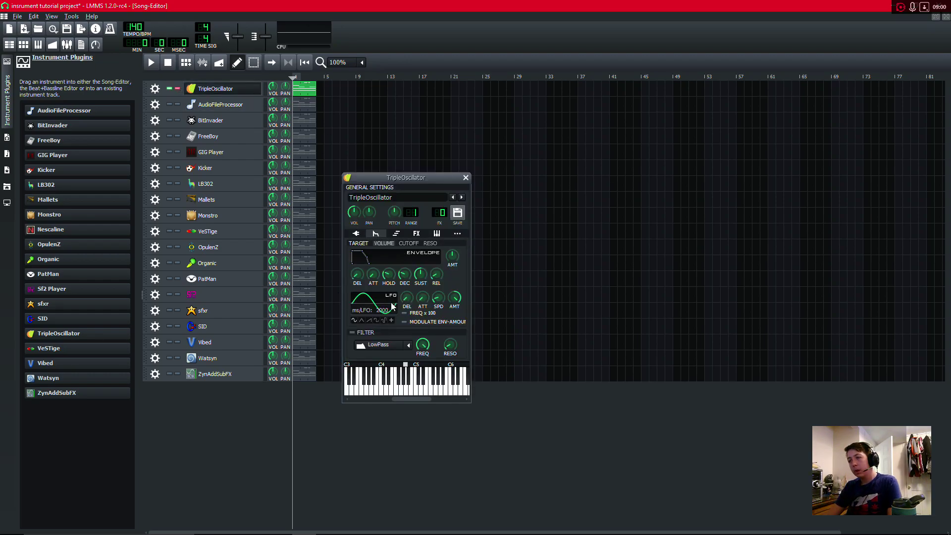
key(b)
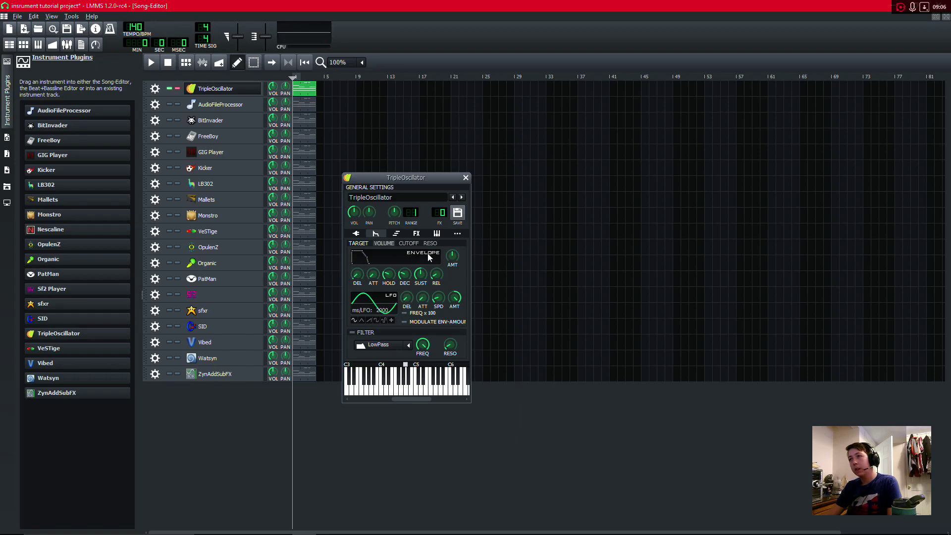
key(b)
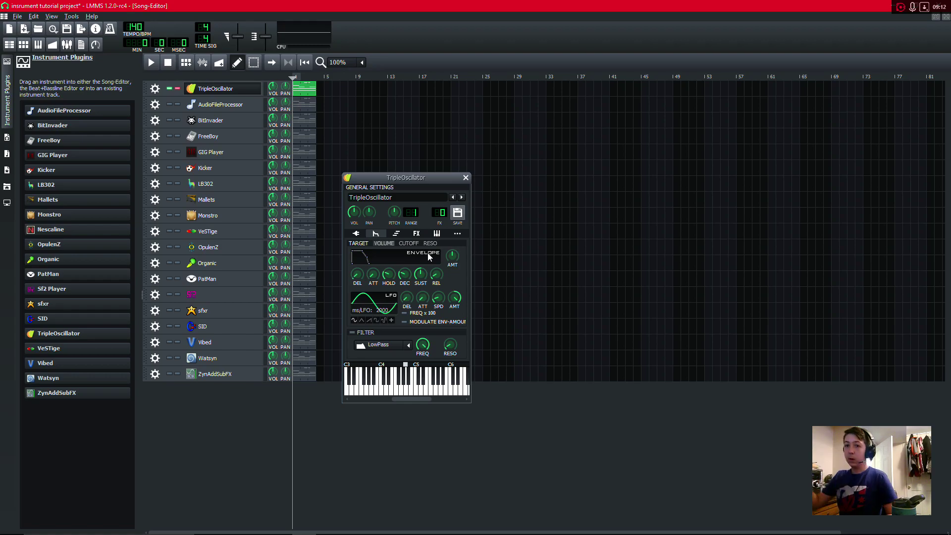
Step: Try the triangle wave for the volume LFO, return to the sine wave, and play a low note with each
click(363, 320)
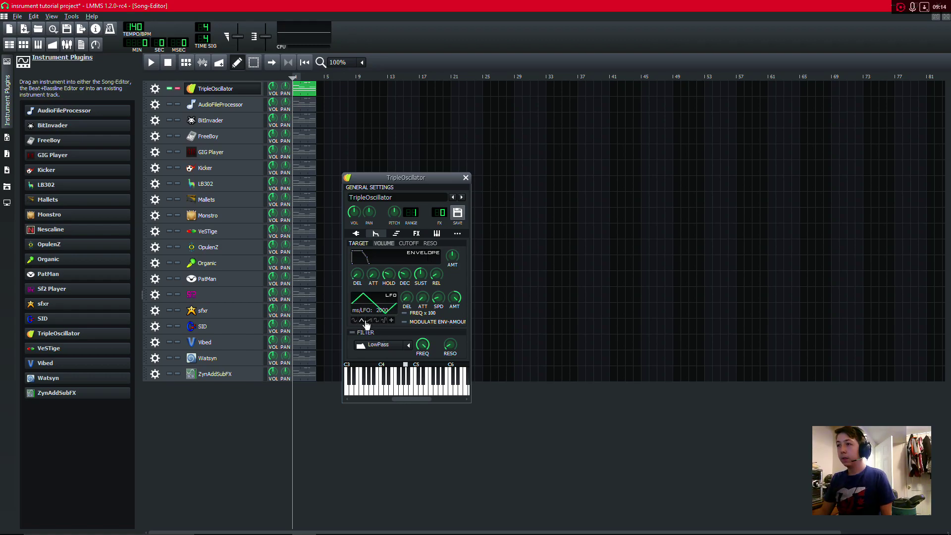
key(v)
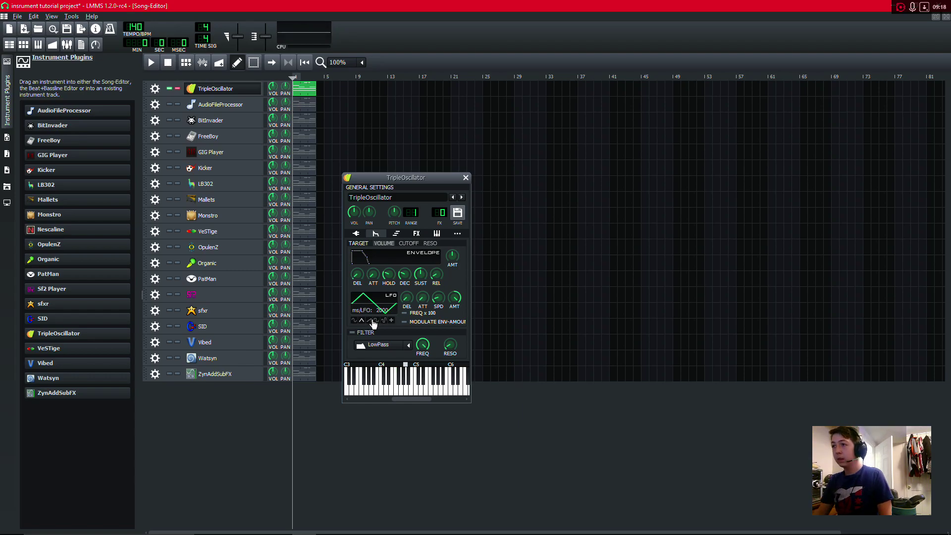
click(353, 320)
key(v)
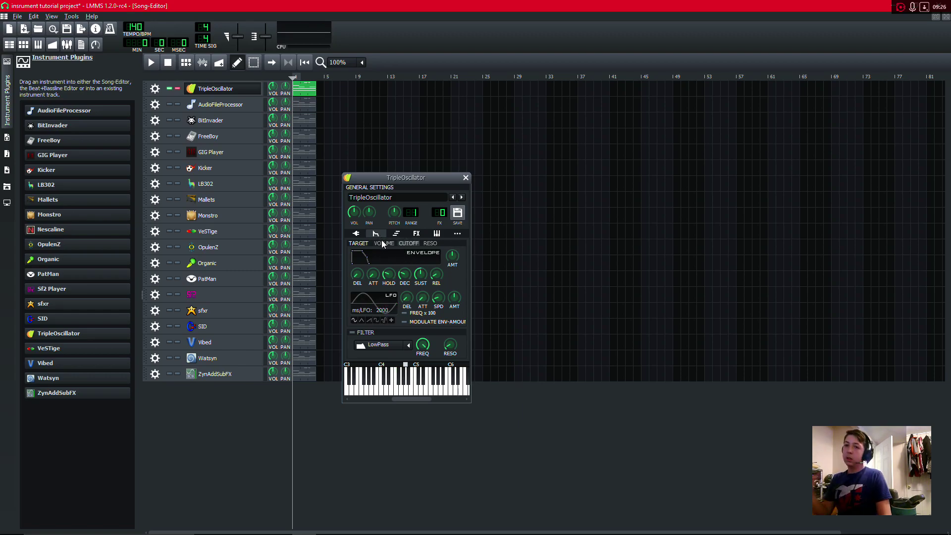
Step: Try the triangle, saw and square waves for the volume LFO, playing notes to compare them
click(361, 320)
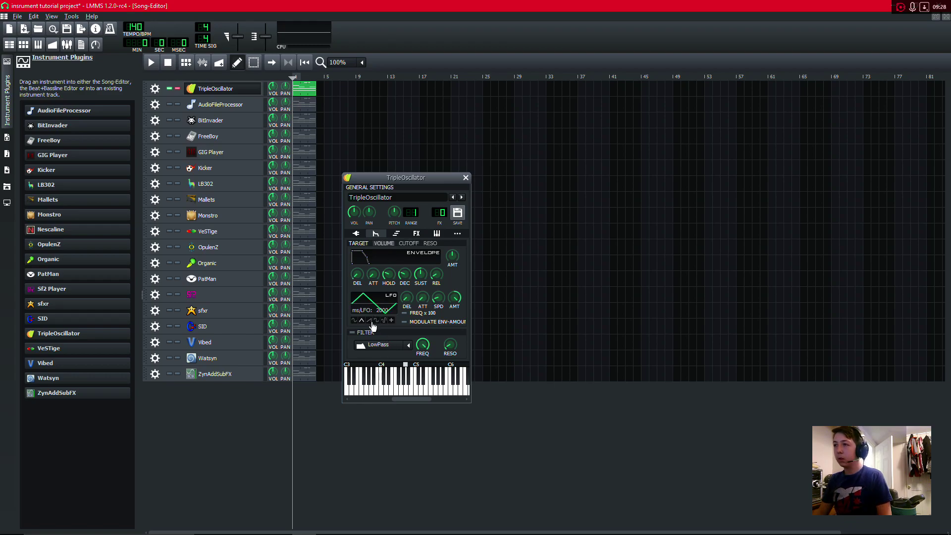
click(371, 323)
key(r)
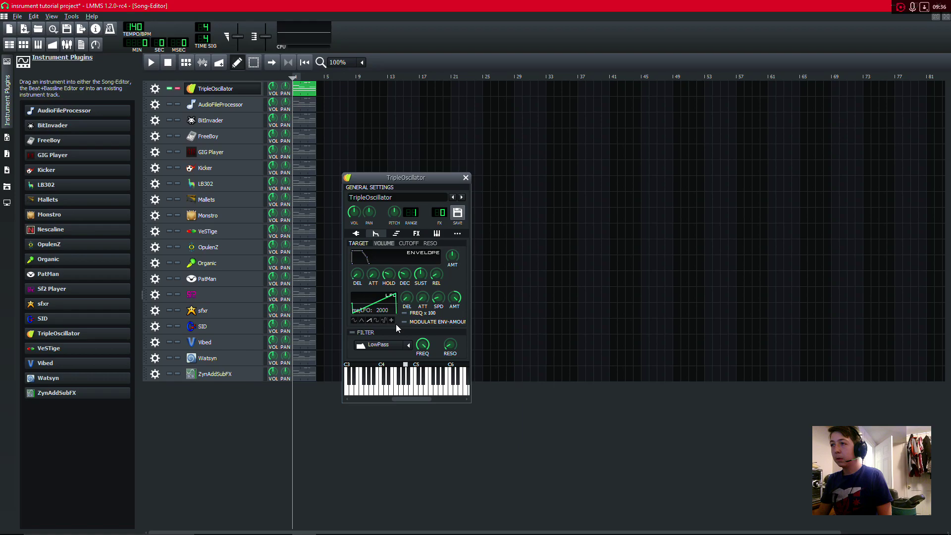
click(377, 321)
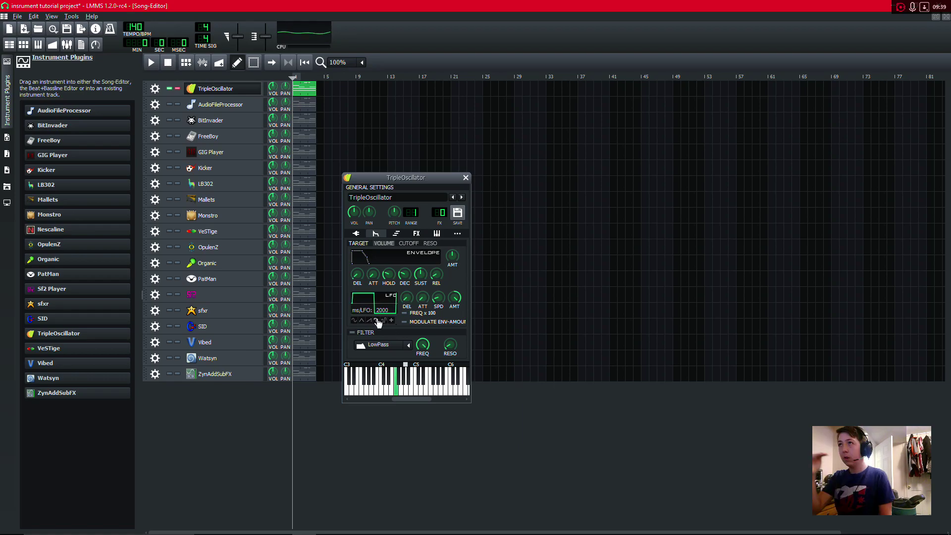
key(r)
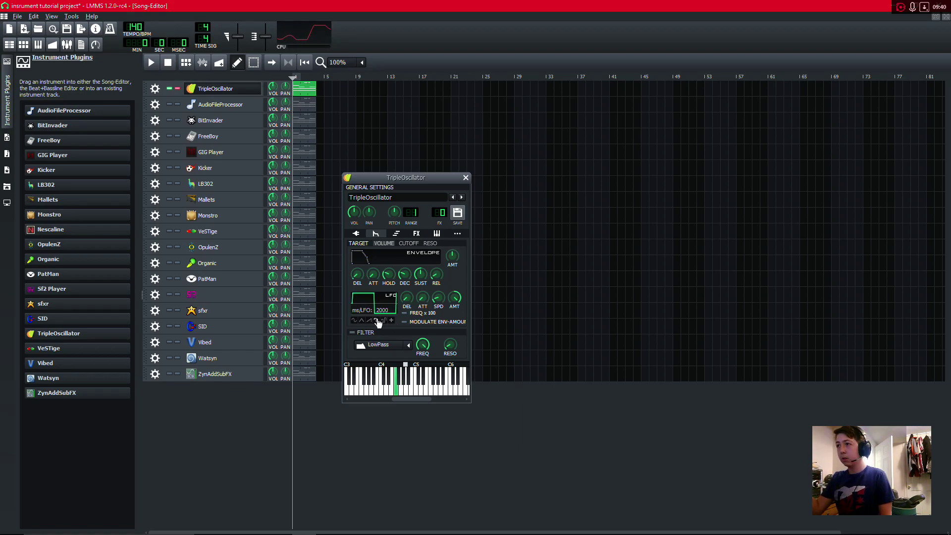
Step: Try the random and square waves for the volume LFO at speed 0.001, and select the triangle wave
click(384, 320)
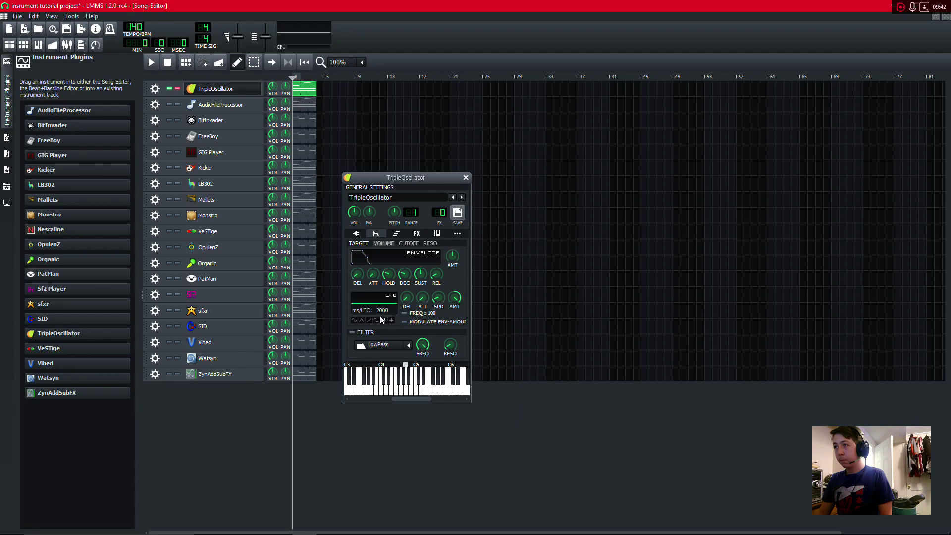
click(438, 297)
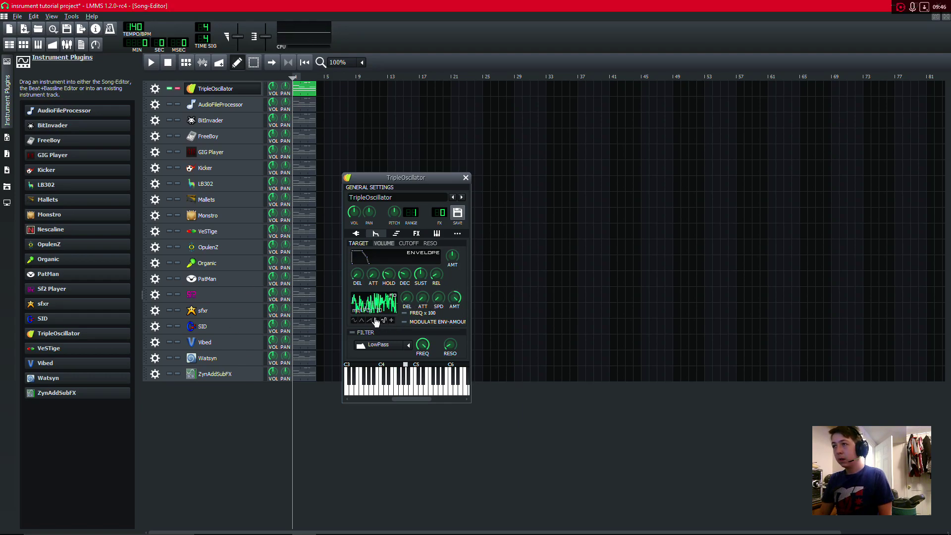
click(377, 321)
click(361, 320)
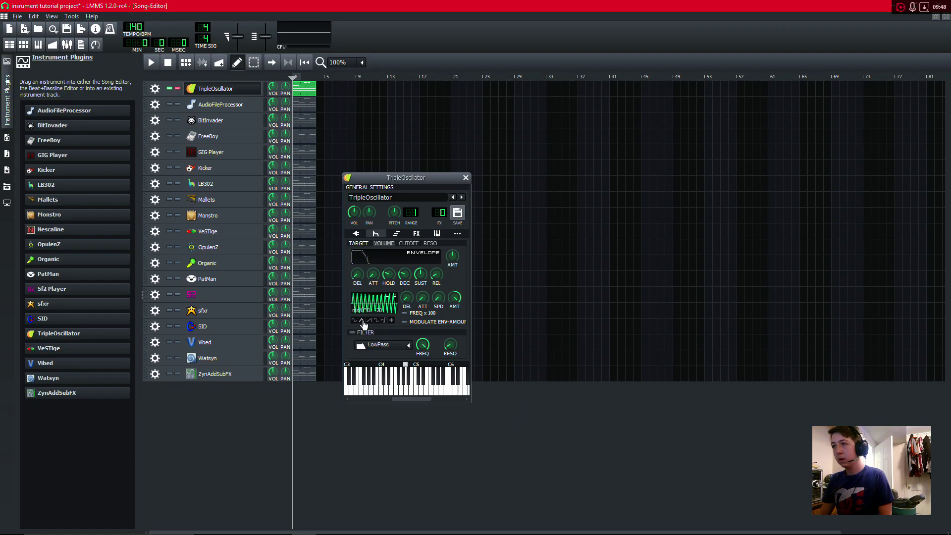
Step: Try slower volume LFO speeds with the triangle wave, and return the speed to 0.001
right_click(439, 303)
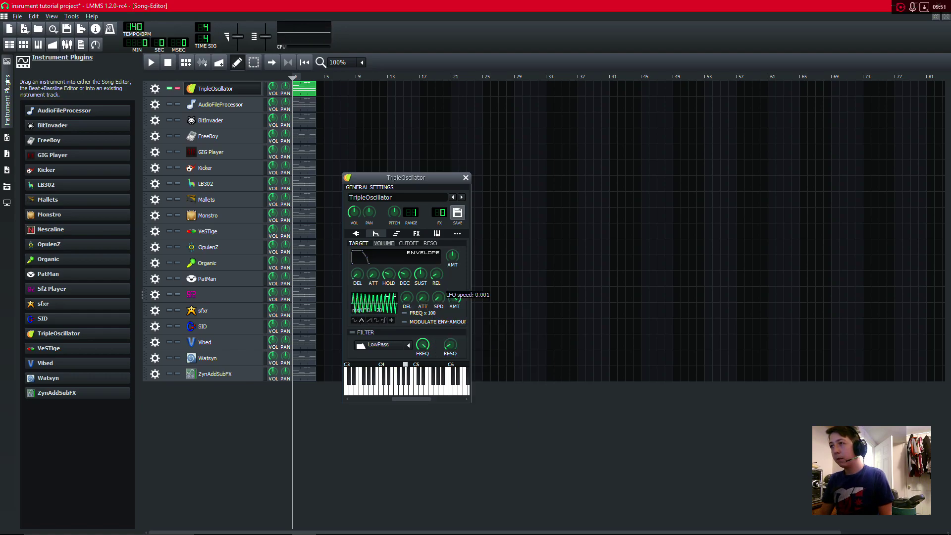
drag(438, 297, 438, 297)
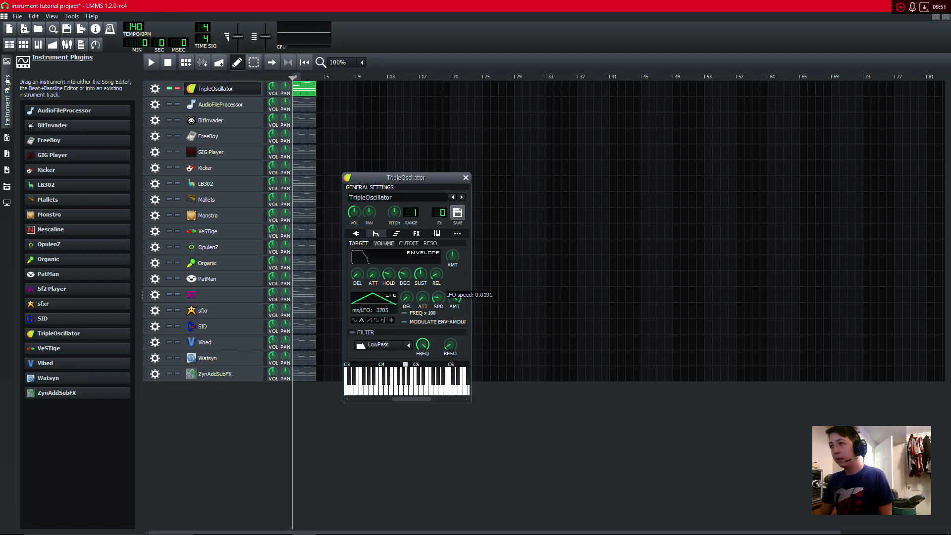
drag(438, 297, 440, 290)
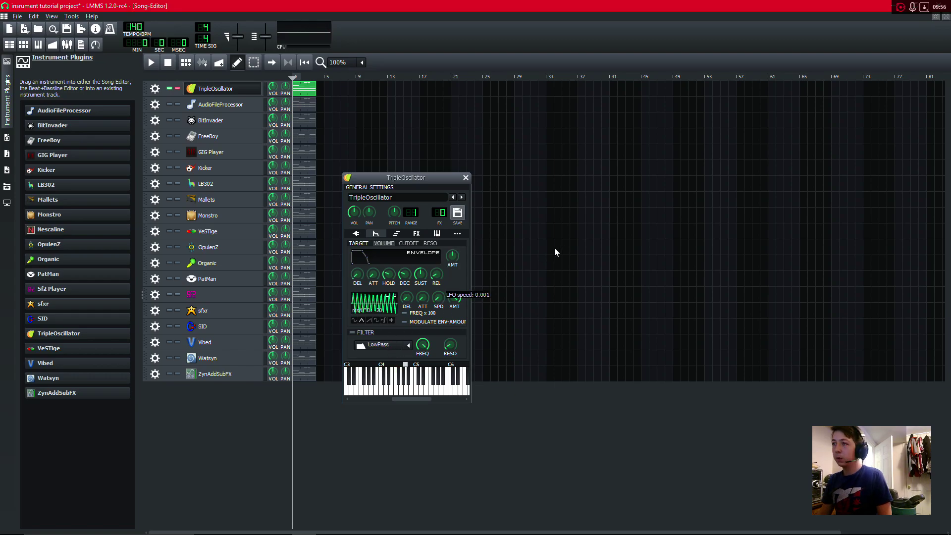
Step: Sync the volume LFO speed to the tempo as an 8th note, and play several notes
right_click(439, 299)
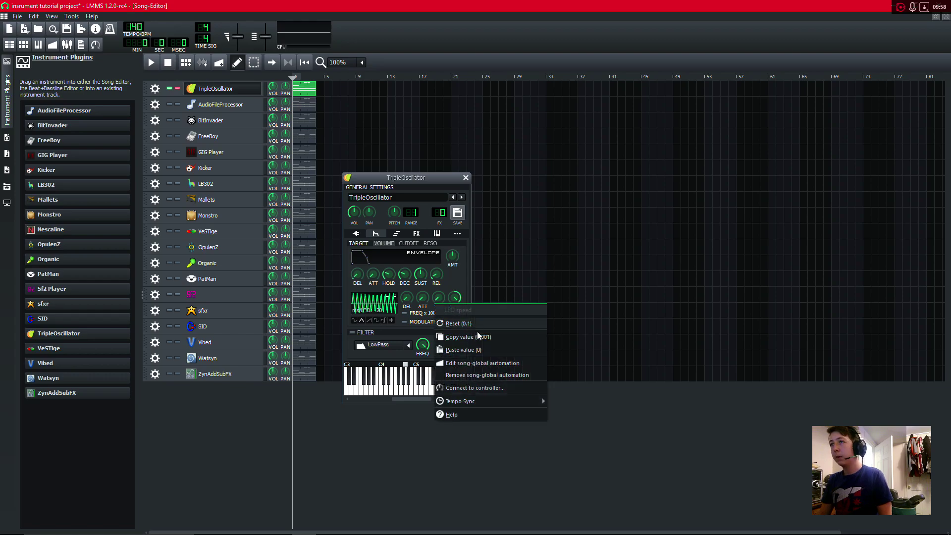
mouse_move(507, 401)
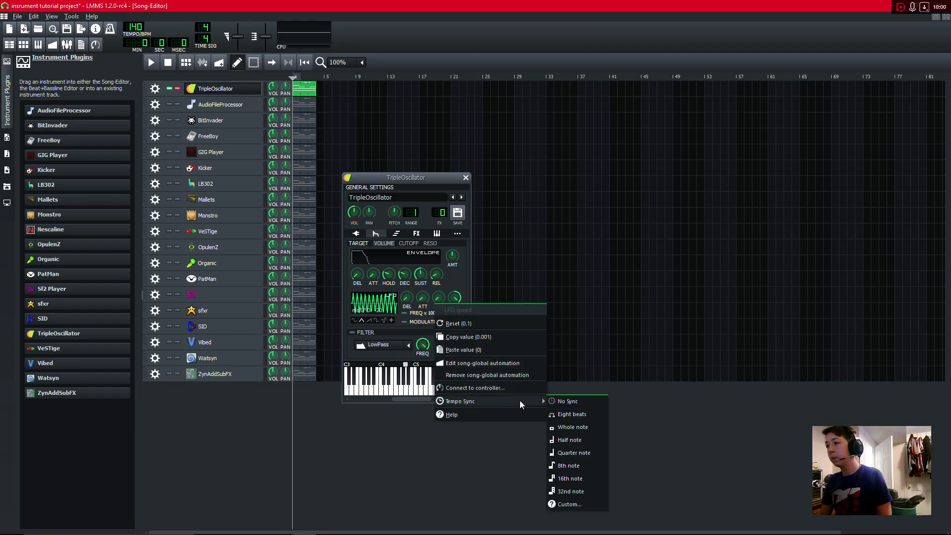
click(569, 466)
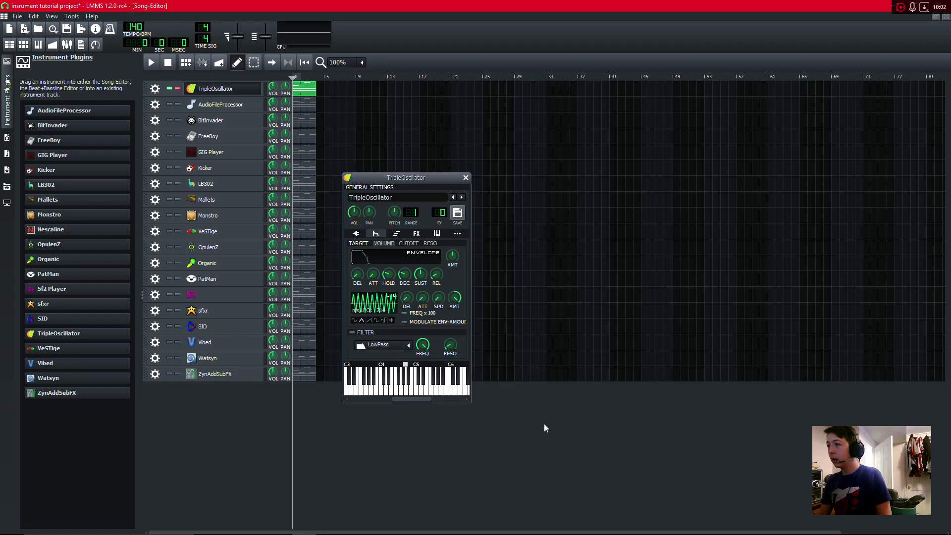
key(c)
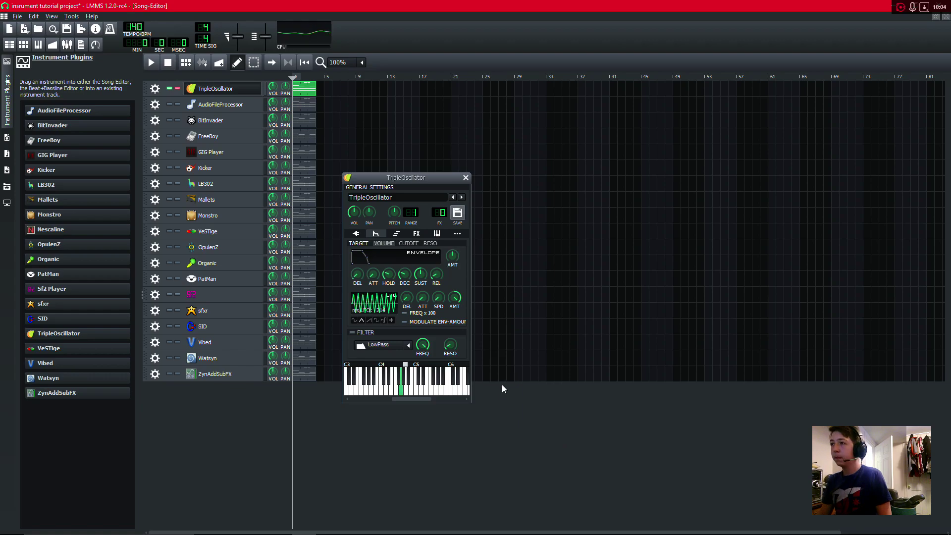
key(b)
key(v)
key(x)
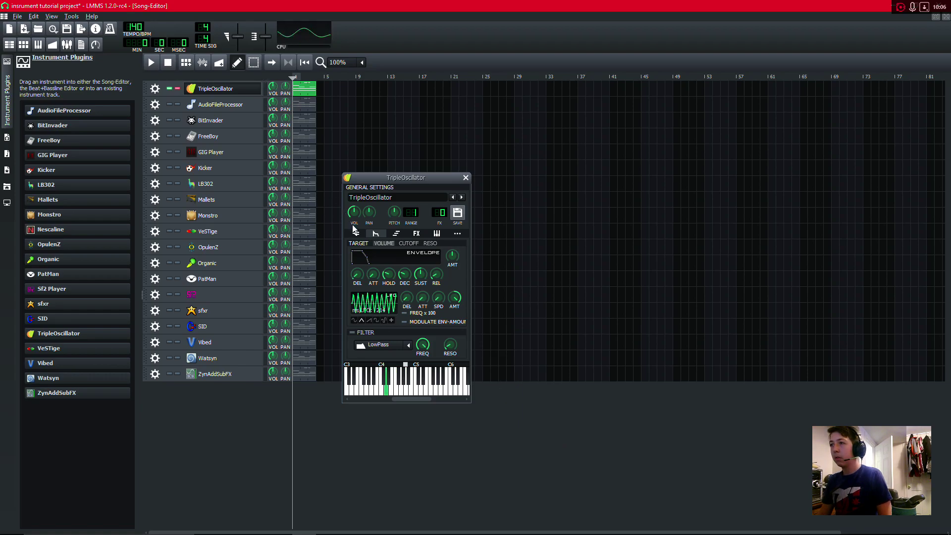
Step: Try an LFO delay of 0.222, and reset the delay to 0 and the LFO speed to 0.1
scroll(409, 303, up, 5)
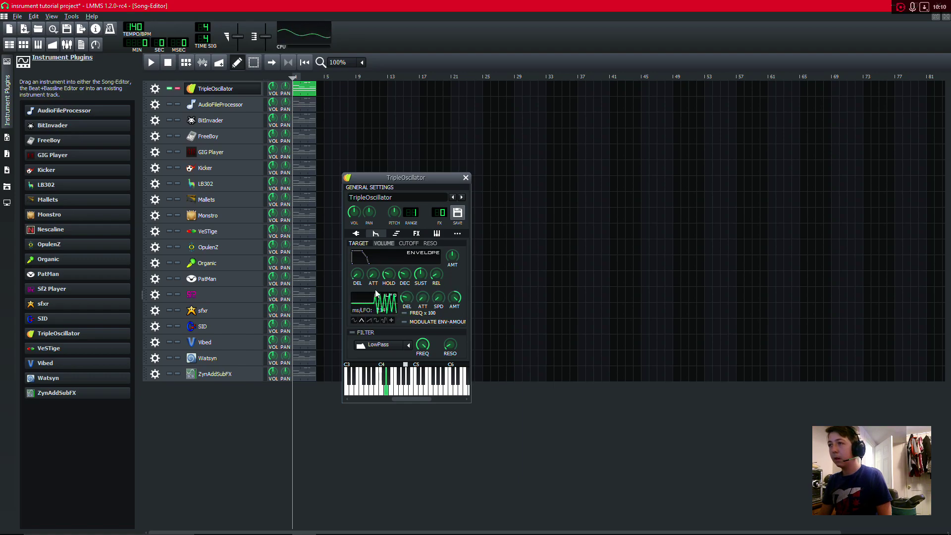
right_click(408, 300)
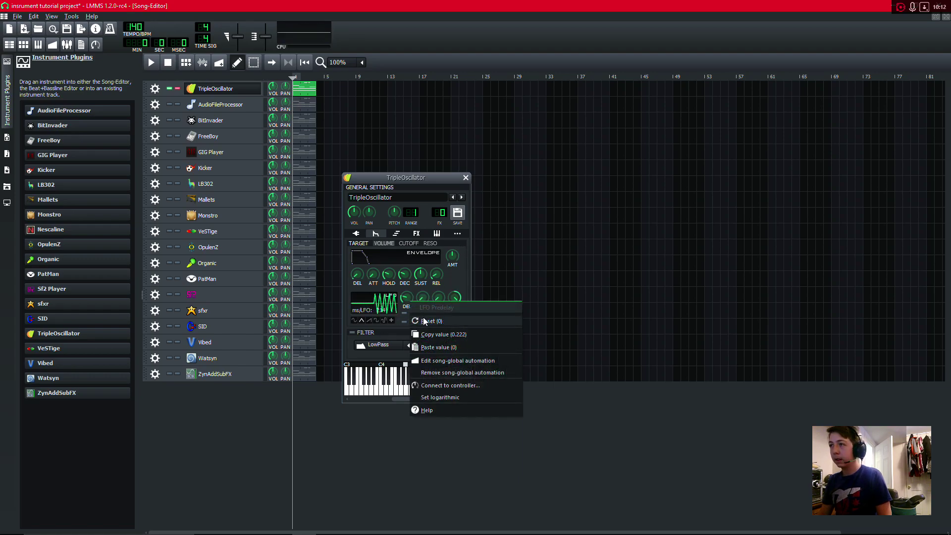
click(435, 319)
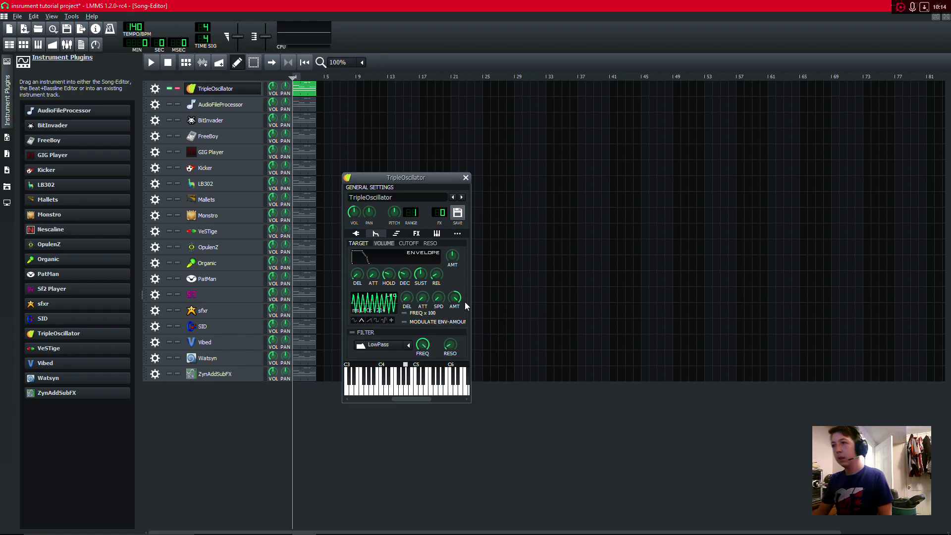
right_click(439, 299)
click(446, 314)
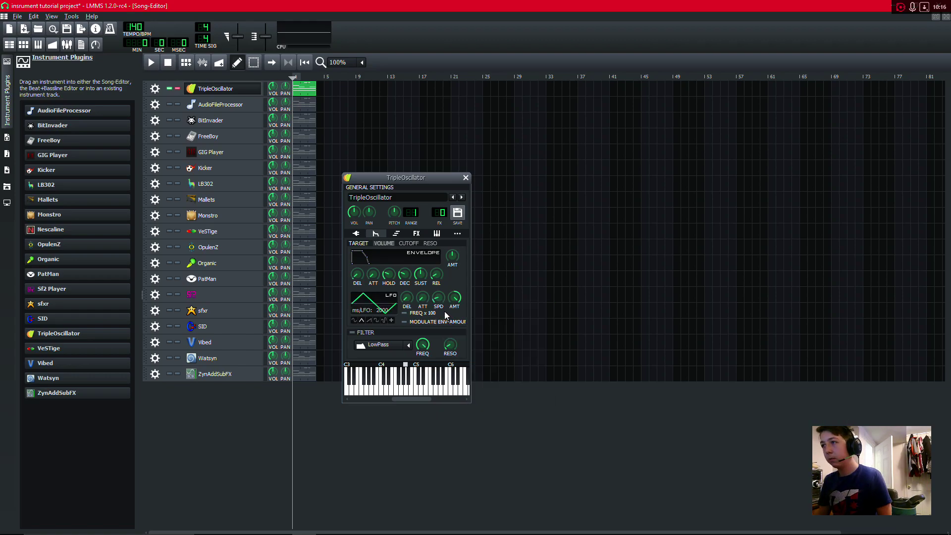
Step: Try a longer LFO attack with the LFO speed at about 482 ms per cycle, and reset the attack
drag(423, 297, 423, 289)
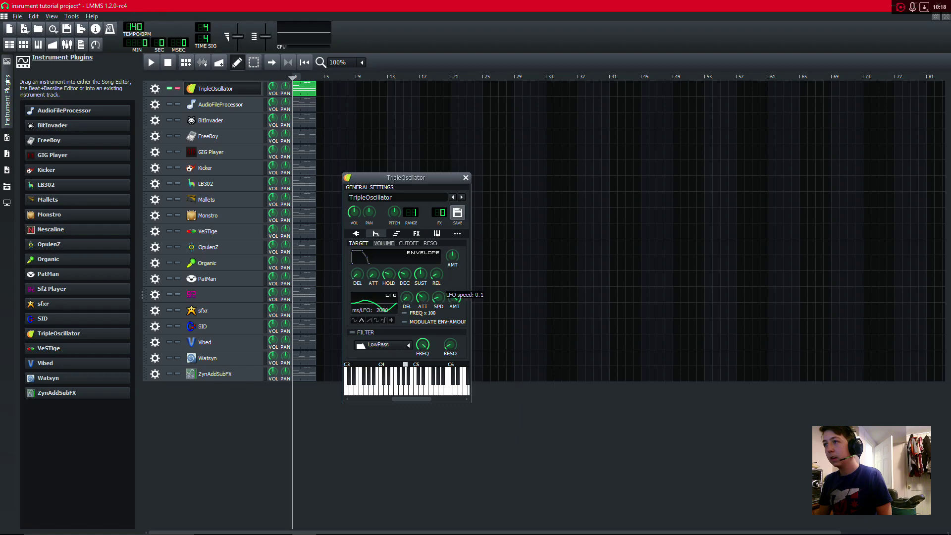
drag(439, 297, 439, 294)
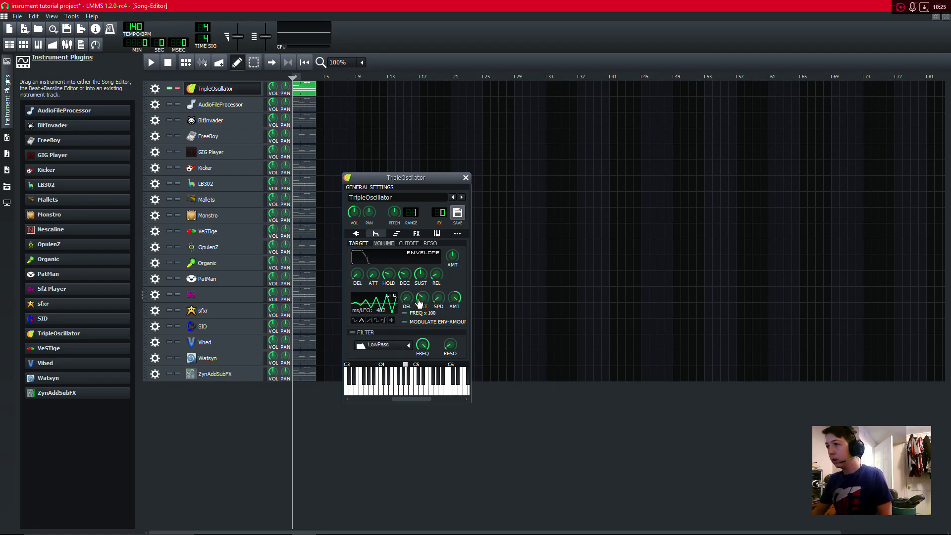
right_click(417, 300)
click(428, 314)
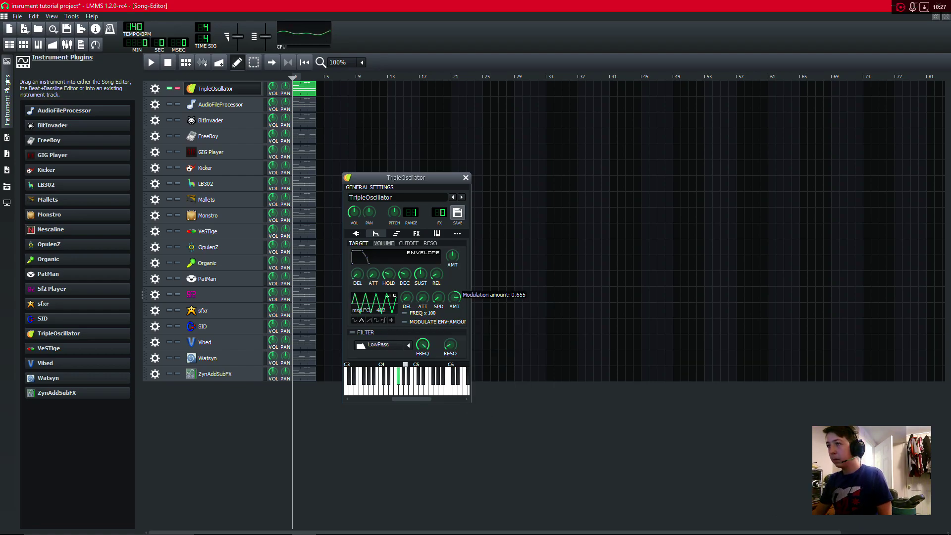
Step: Try an LFO amount of -1, a reset amount and the x100 frequency option while holding a note
drag(454, 298, 454, 302)
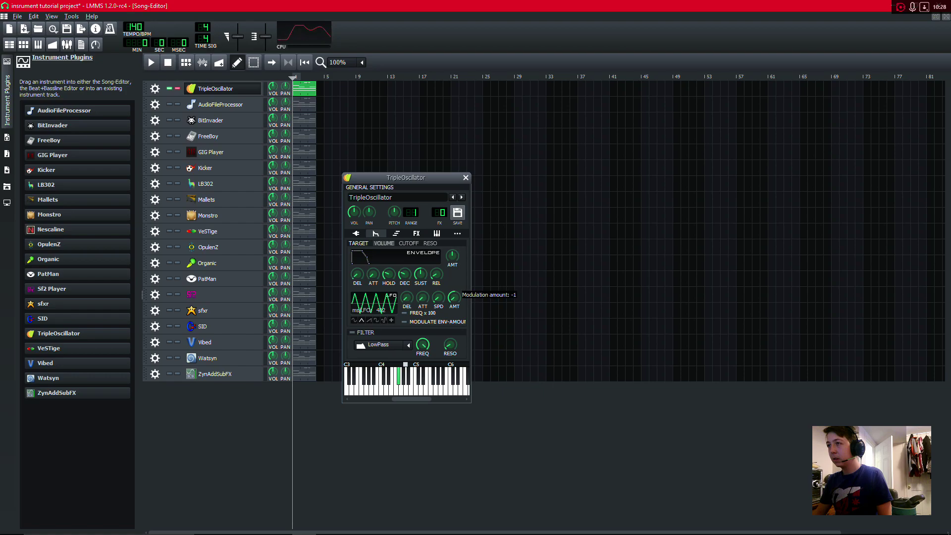
right_click(455, 297)
click(475, 312)
right_click(455, 297)
click(462, 311)
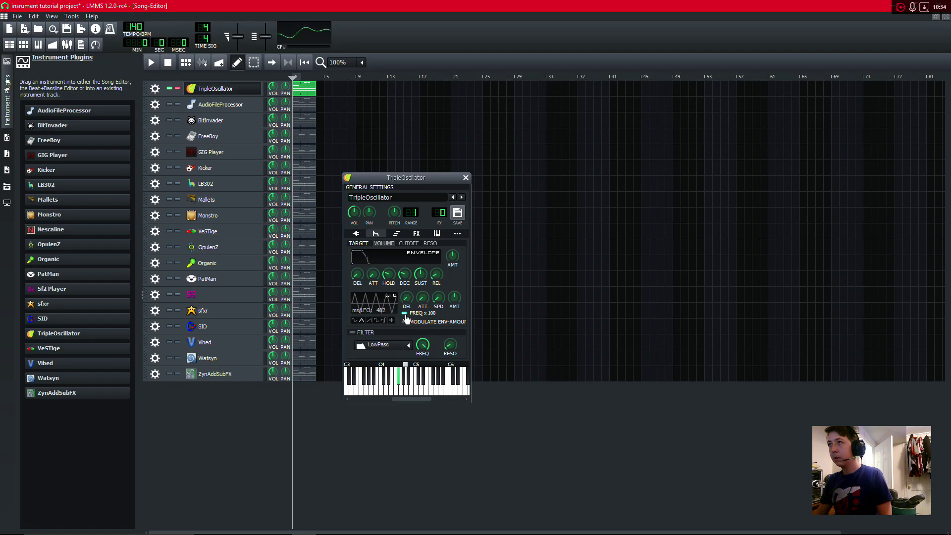
right_click(458, 297)
click(390, 302)
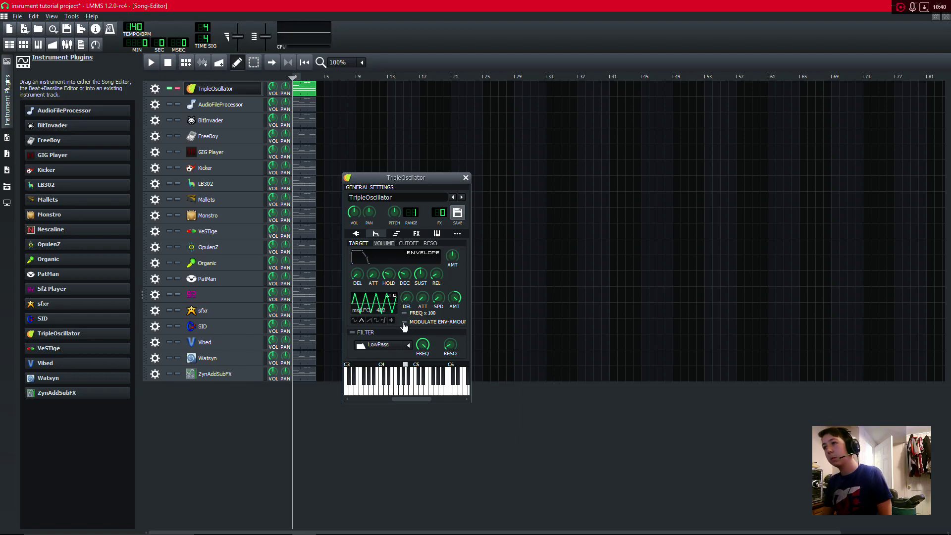
Step: Let the LFO modulate the envelope amount, lengthen the volume envelope's attack and release, and try different envelope amounts
click(404, 323)
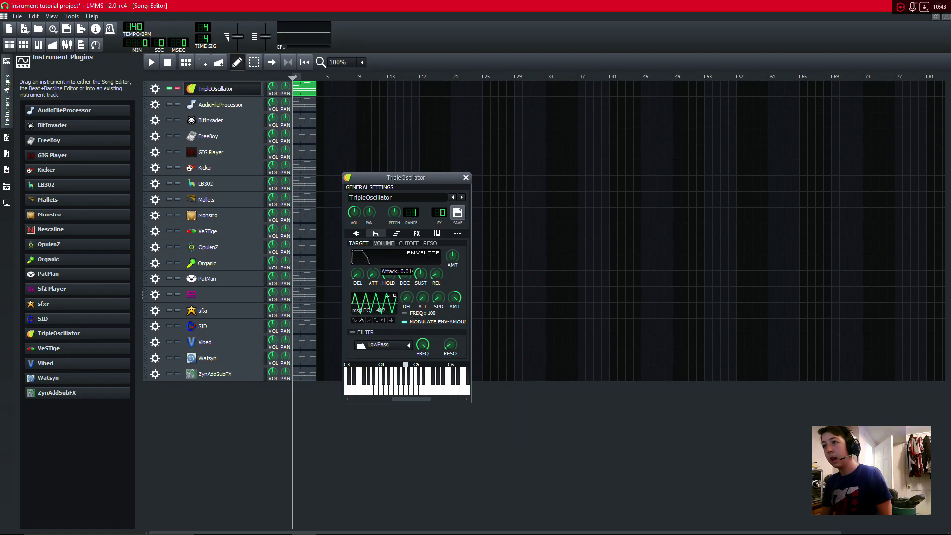
drag(373, 275, 430, 265)
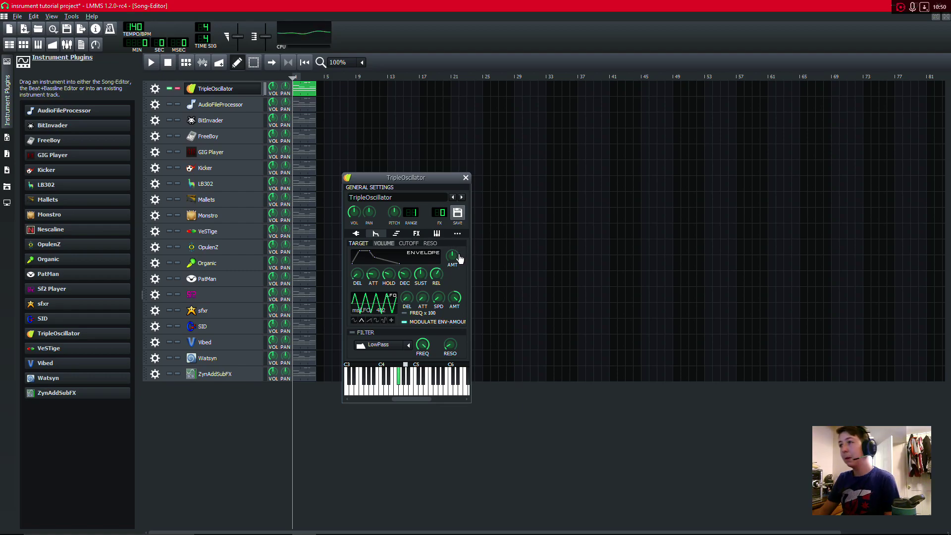
drag(453, 256, 452, 272)
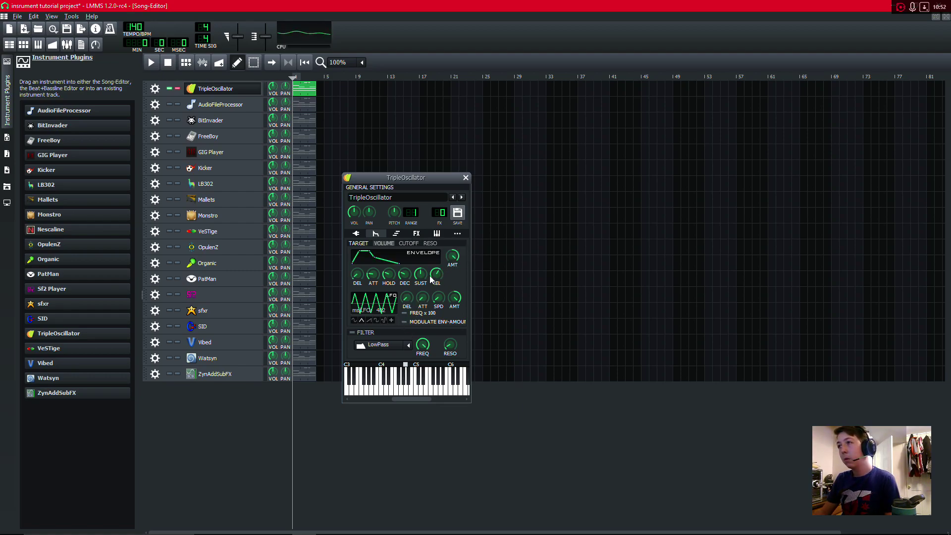
drag(453, 256, 452, 257)
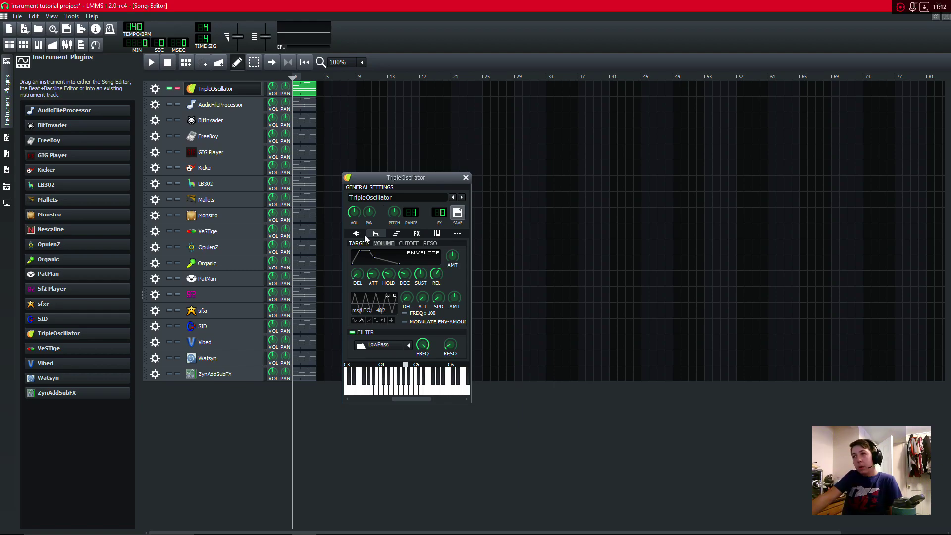
Step: Reset the second oscillator's volume, and return to the envelope and LFO settings
click(356, 233)
right_click(357, 319)
click(365, 340)
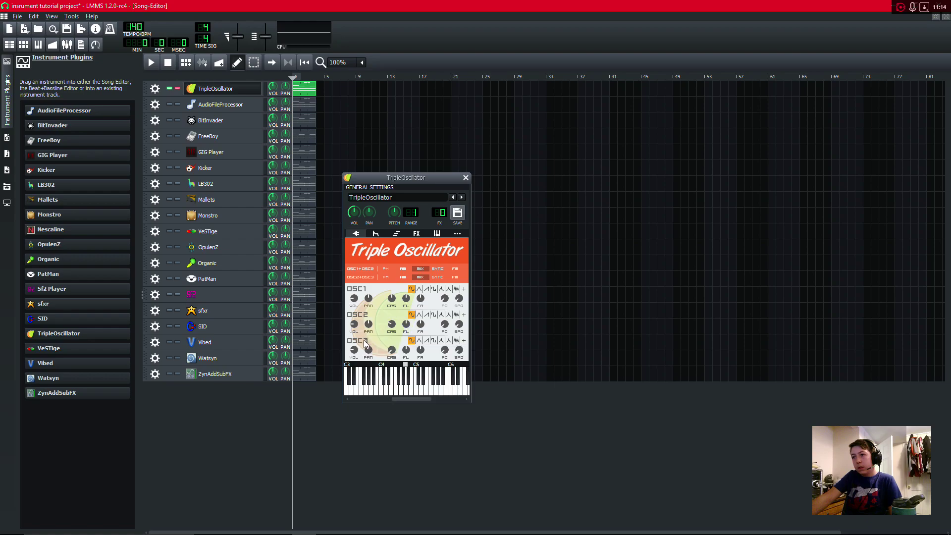
click(377, 235)
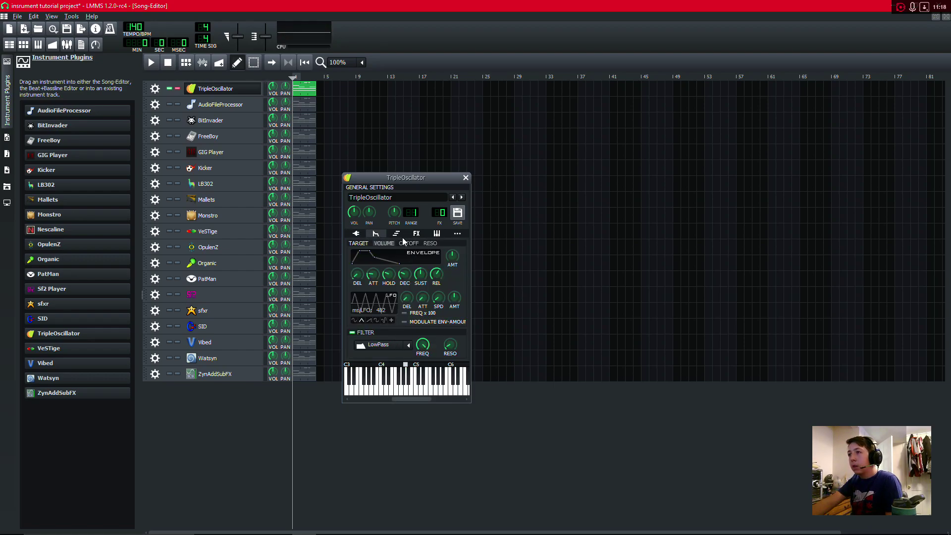
Step: Add the native LMMS Equalizer to the instrument's effects chain, and place its window beside the instrument window
click(416, 234)
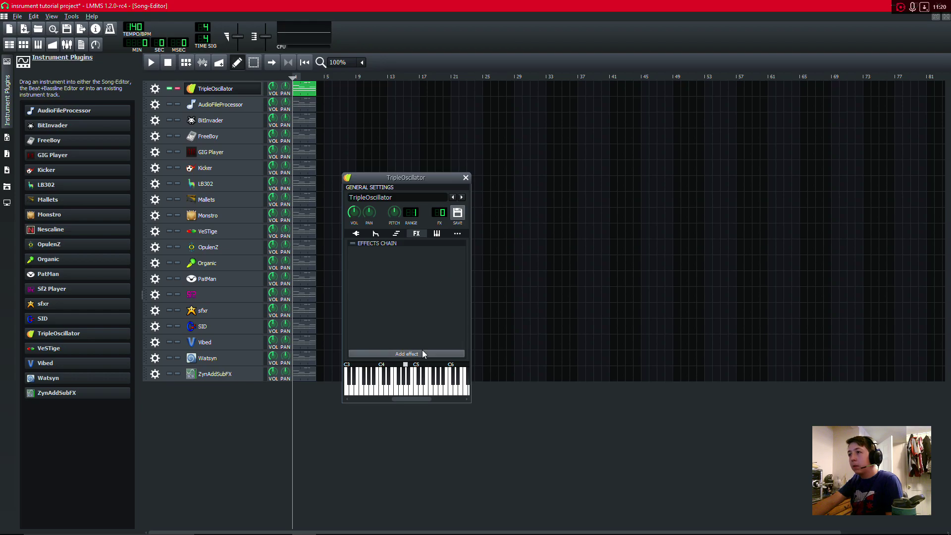
click(407, 353)
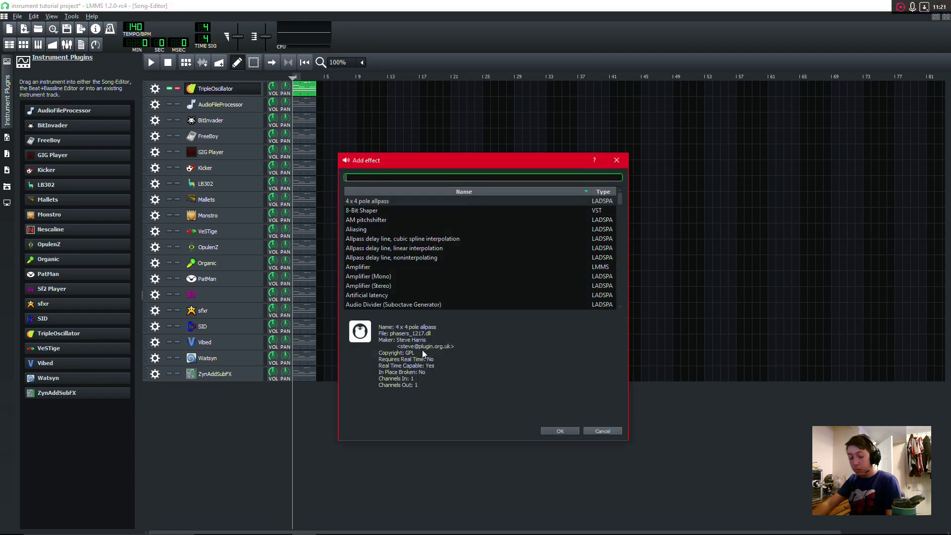
text(equali)
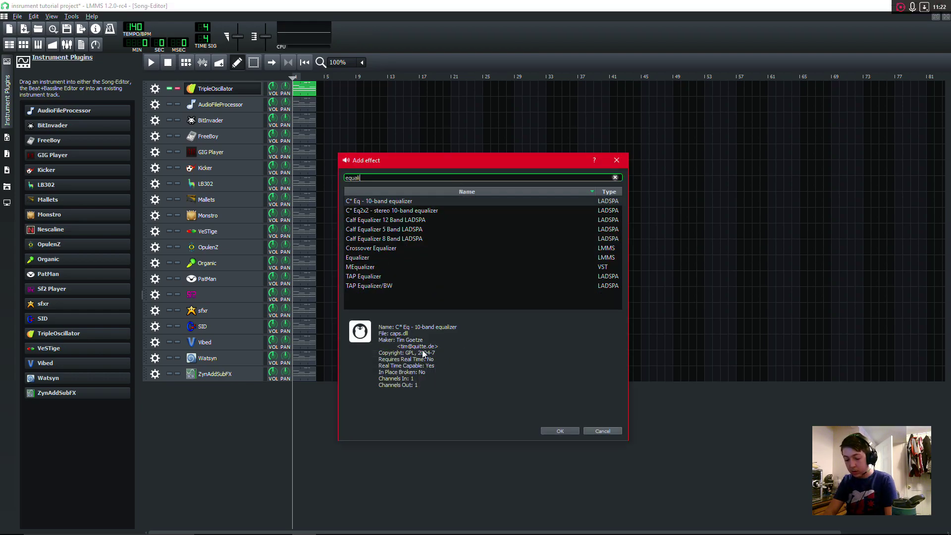
click(351, 258)
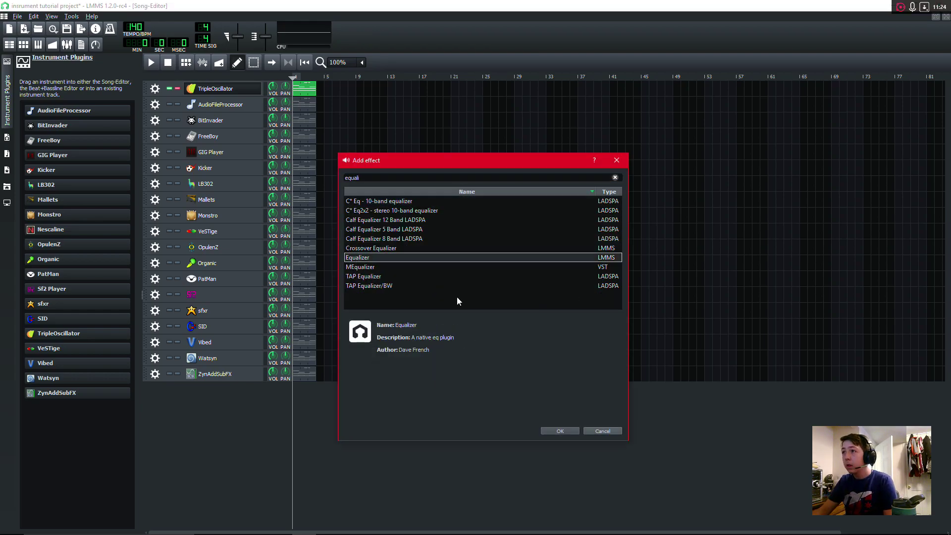
double_click(459, 258)
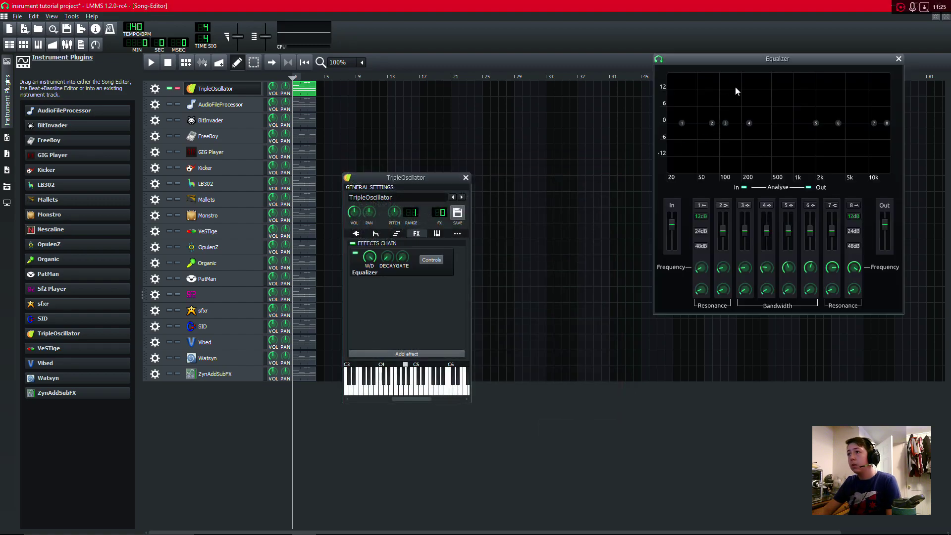
drag(735, 87, 622, 167)
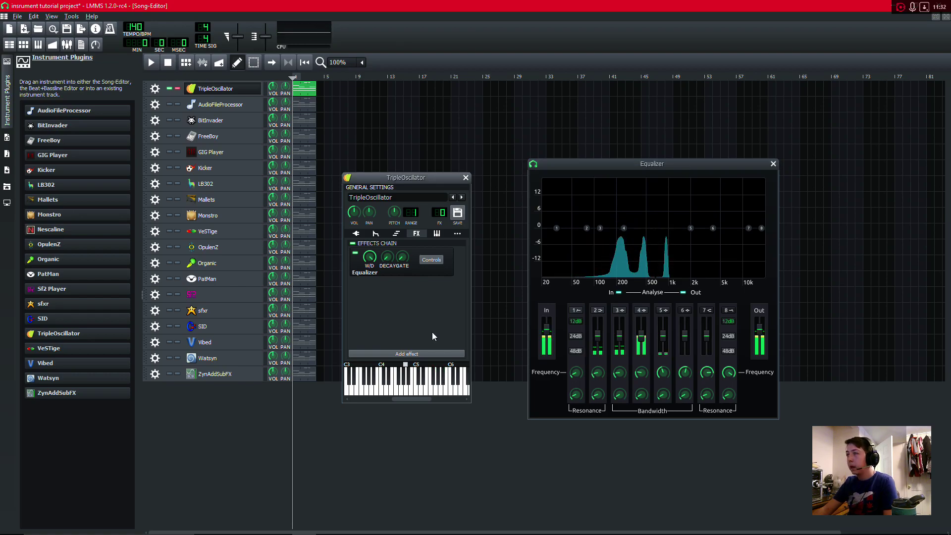
Step: Lower the LowPass filter's cutoff frequency in the envelope settings while playing notes into the equalizer's analyser
click(375, 233)
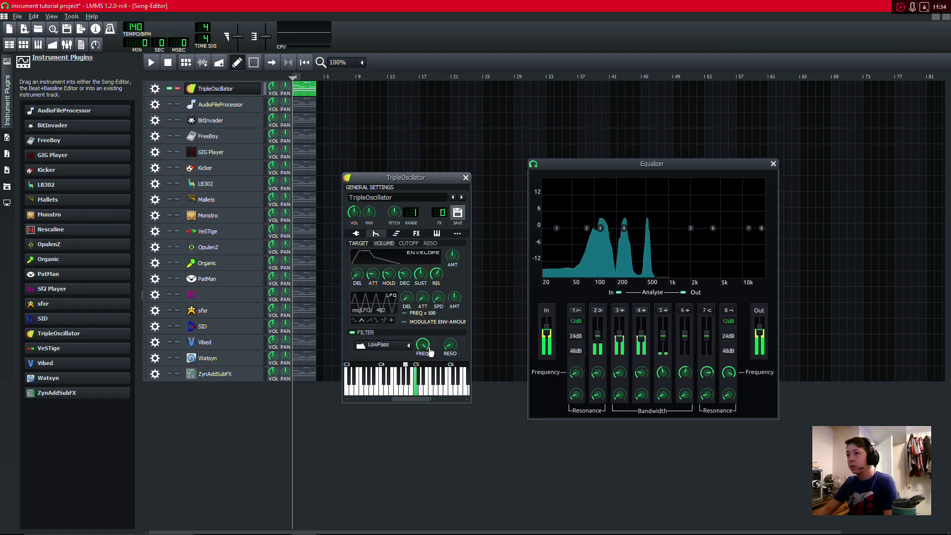
drag(423, 346, 423, 350)
drag(422, 350, 423, 357)
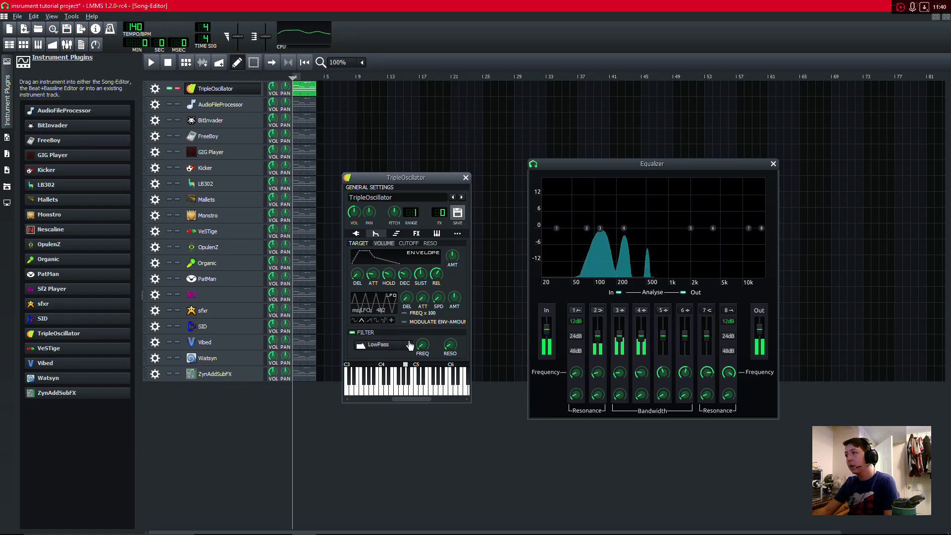
Step: Sweep the Equalizer's low-pass band down across the analysed spectrum while playing a note, and return it to the upper frequency end
drag(761, 228, 698, 236)
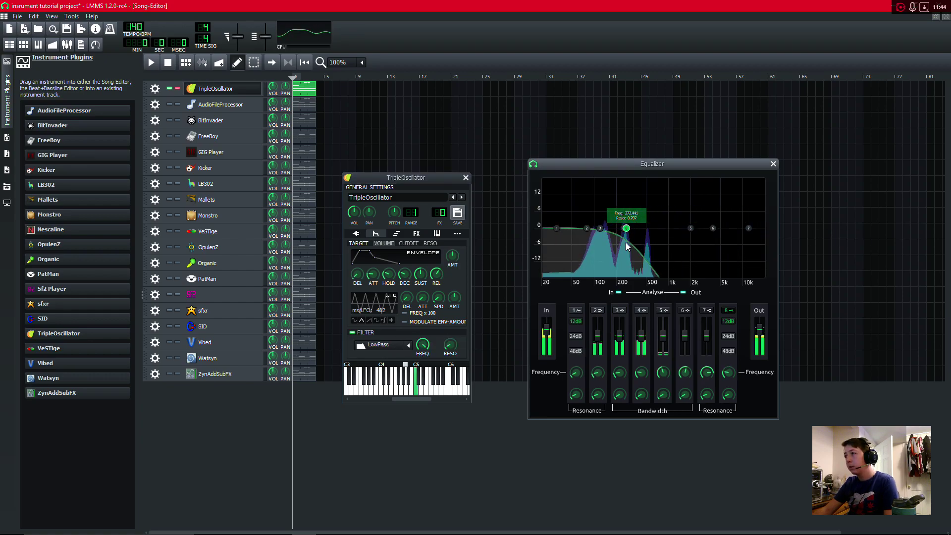
drag(626, 242, 603, 258)
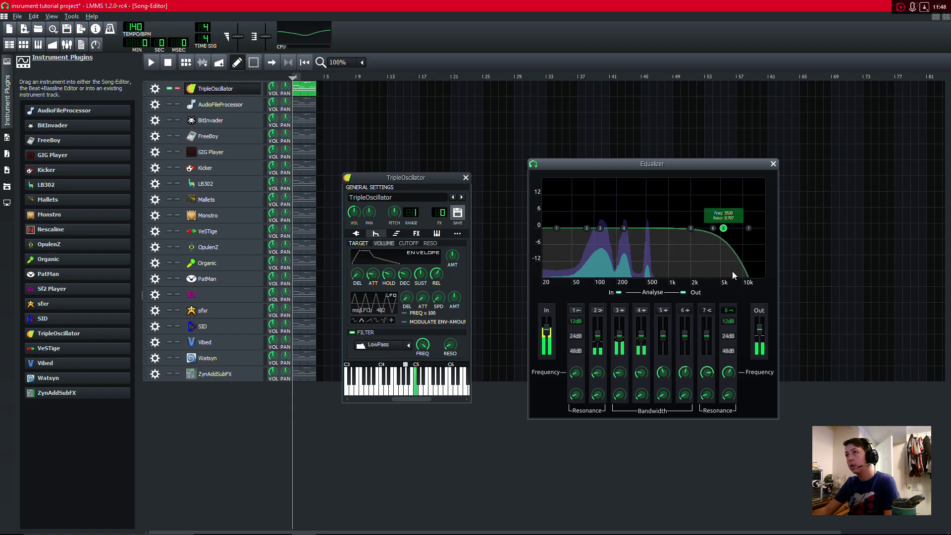
drag(733, 275, 817, 278)
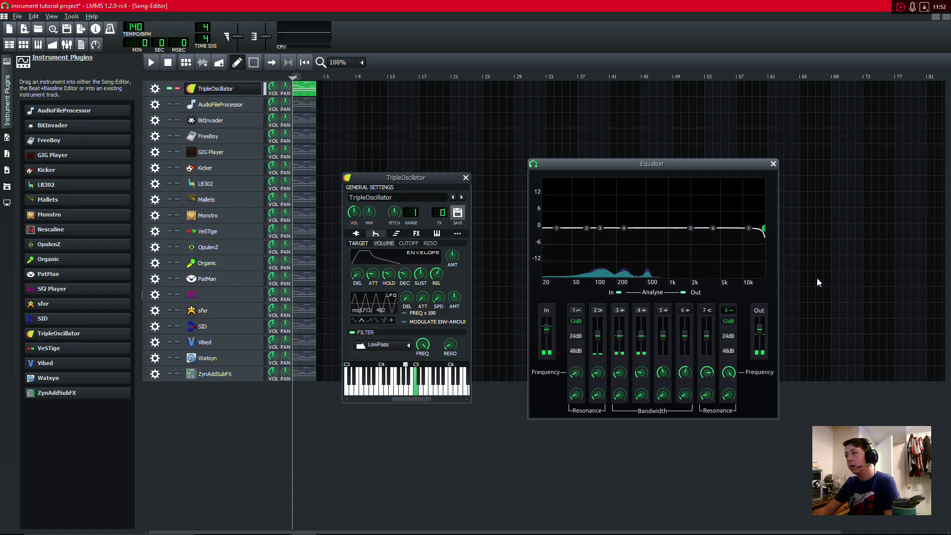
Step: Set the instrument filter to HiPass and compare it by sweeping the Equalizer's high-pass band up and back down
scroll(372, 348, down, 1)
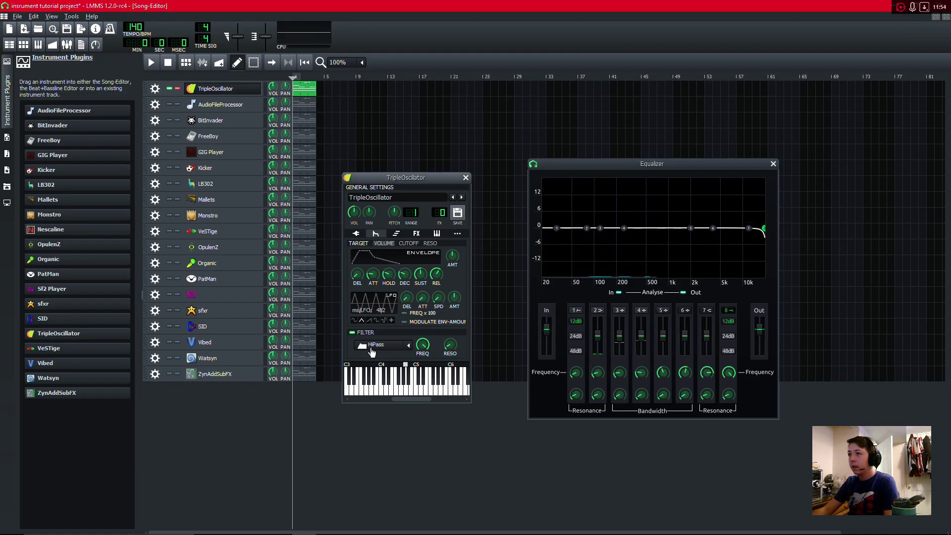
drag(557, 228, 564, 231)
mouse_move(423, 343)
mouse_down()
mouse_move(430, 357)
mouse_move(422, 331)
mouse_move(422, 345)
mouse_up()
mouse_move(564, 227)
mouse_down()
mouse_move(672, 245)
mouse_move(546, 227)
mouse_up()
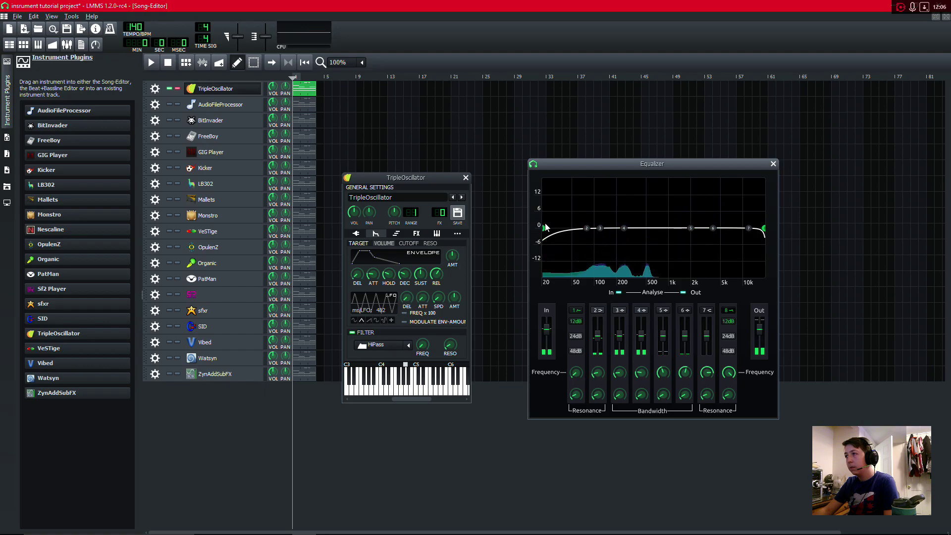
Step: Change the filter type to BandPass csg, switch the filter off, and sweep a boosted Equalizer peak across the spectrum while playing a note
right_click(421, 345)
click(402, 350)
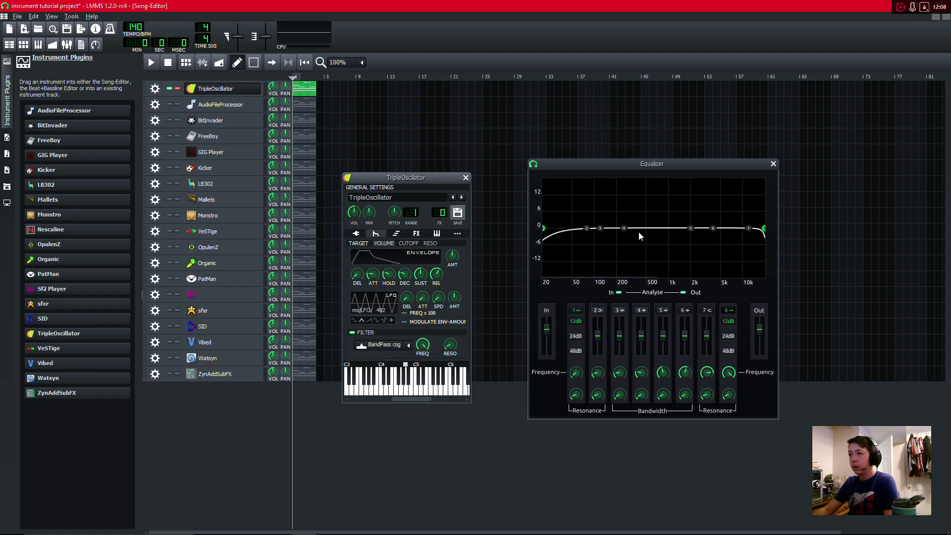
drag(586, 228, 609, 158)
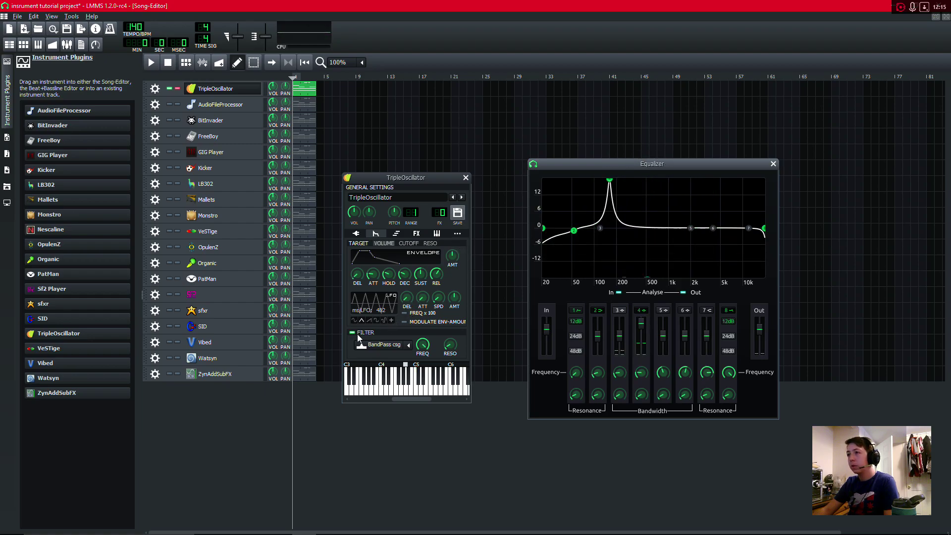
click(352, 332)
key(q)
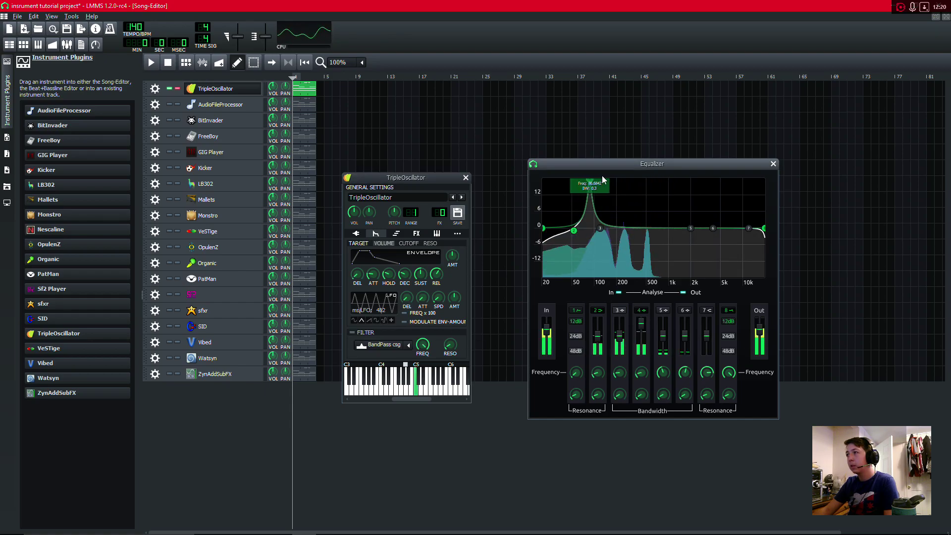
mouse_move(573, 181)
mouse_down()
mouse_move(647, 219)
mouse_move(586, 197)
mouse_move(658, 213)
mouse_move(586, 178)
mouse_up()
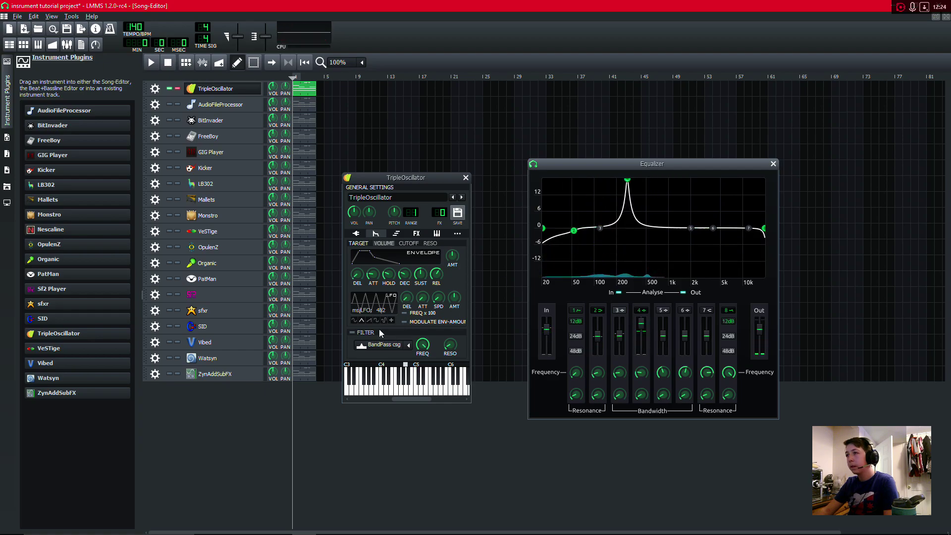
Step: Remove the Equalizer from the instrument's effects chain and return to the envelope and filter settings
click(416, 234)
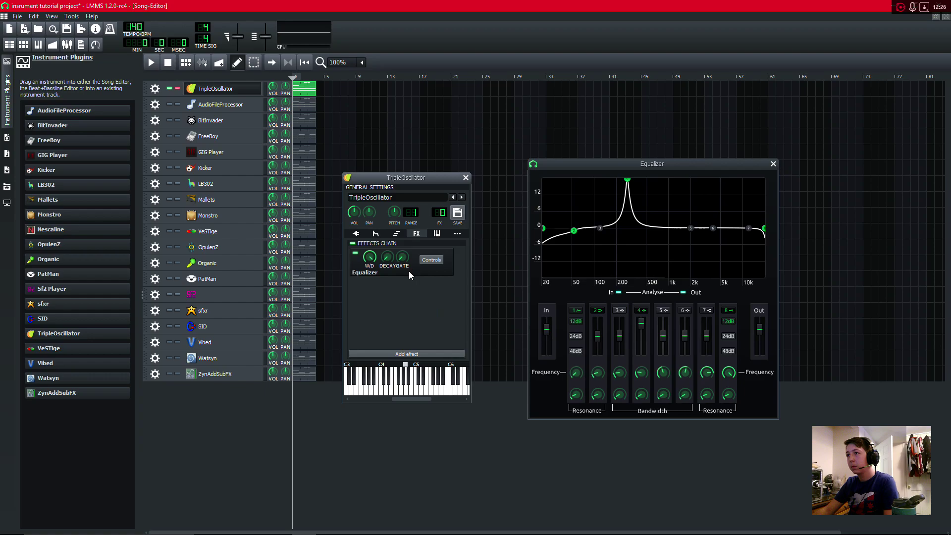
right_click(409, 271)
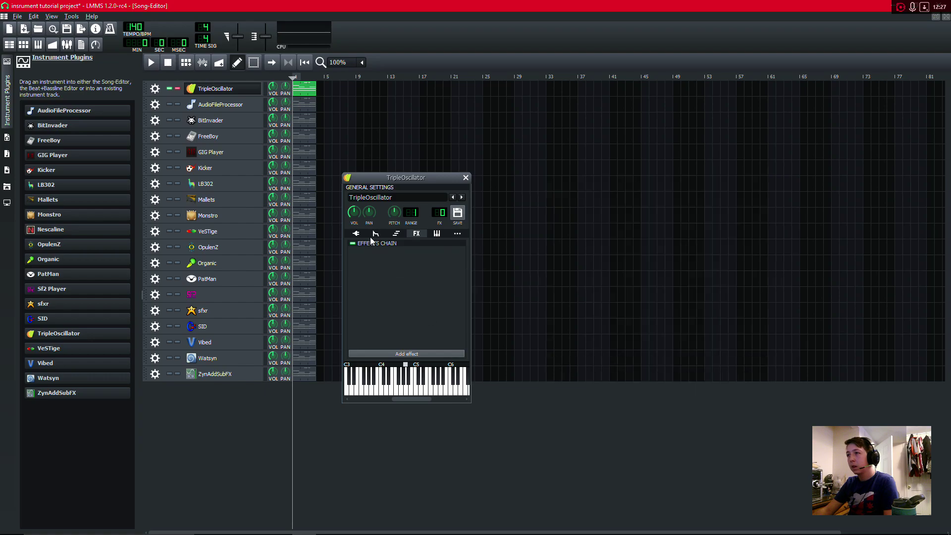
click(375, 233)
Step: Sweep the BandPass csg filter's cutoff frequency while playing a note, and leave the filter switched off
click(427, 347)
drag(427, 347, 347, 322)
drag(422, 344, 422, 337)
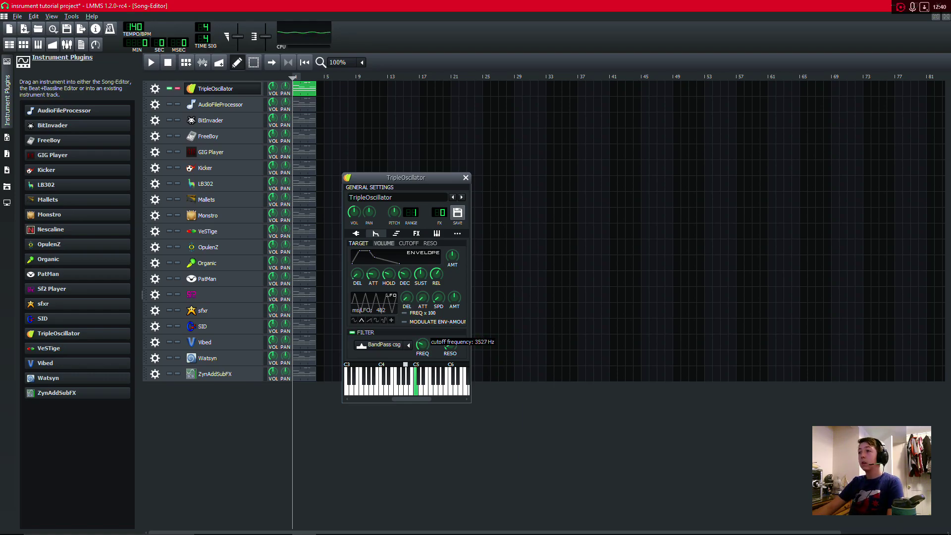
drag(422, 343, 422, 339)
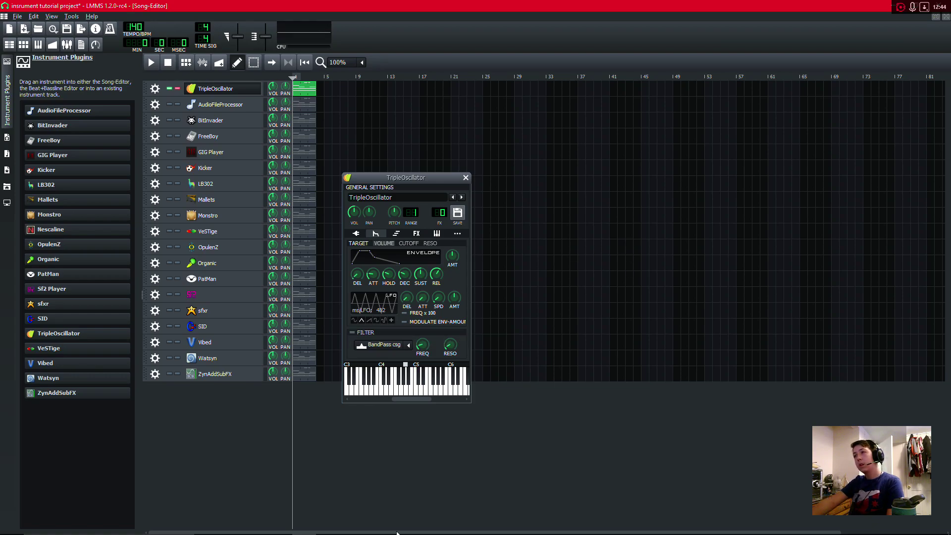
Step: Enable chord stacking in the instrument's stacking and arpeggio settings
click(397, 233)
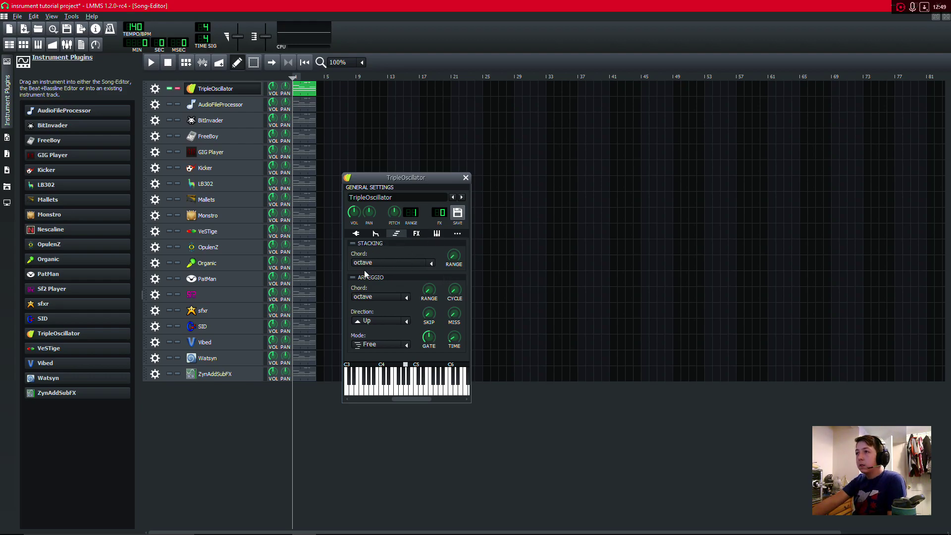
click(353, 244)
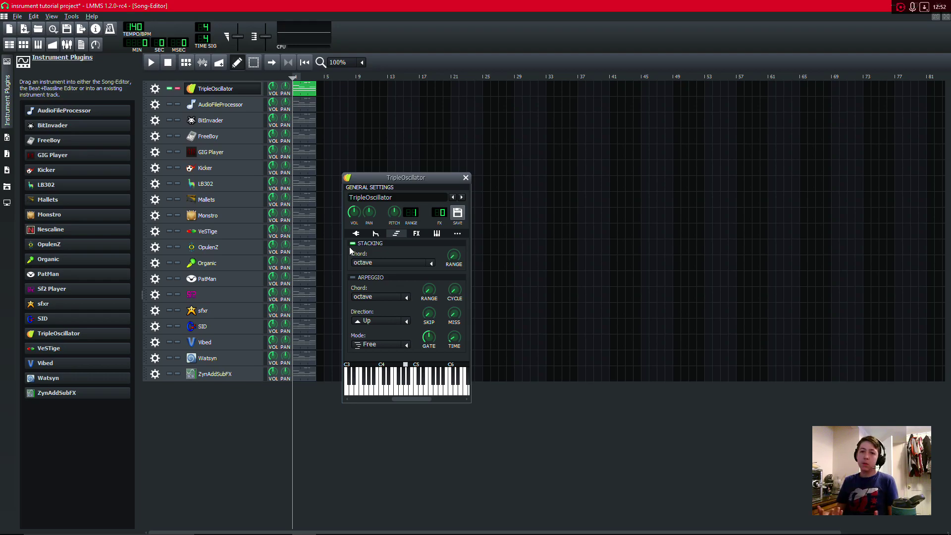
Step: Open the TripleOscillator pattern in the Piano-Roll, play back its chords, stop playback and close the editor
double_click(301, 92)
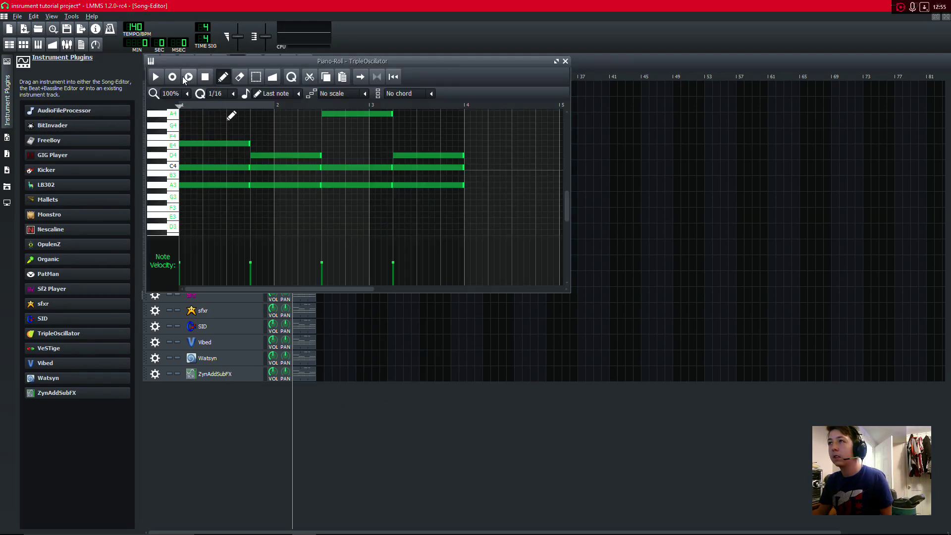
click(160, 78)
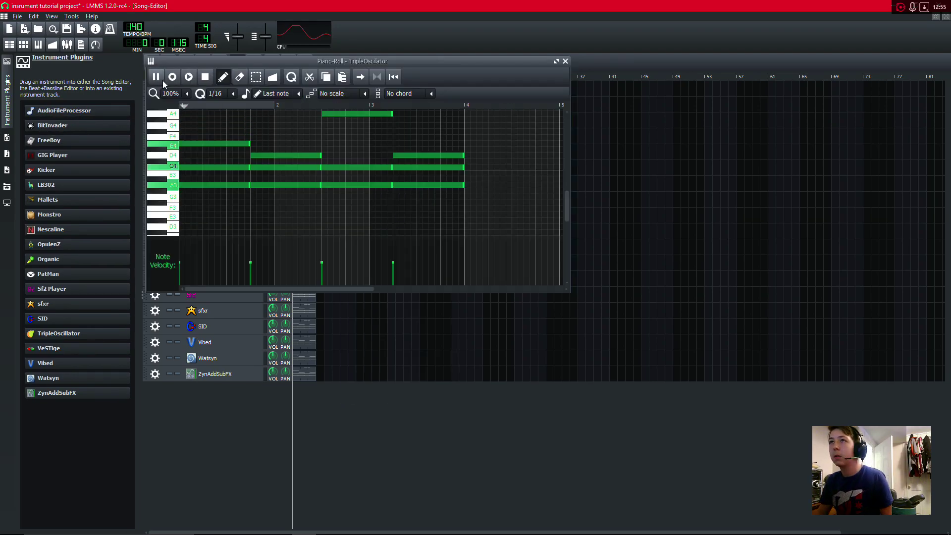
click(205, 78)
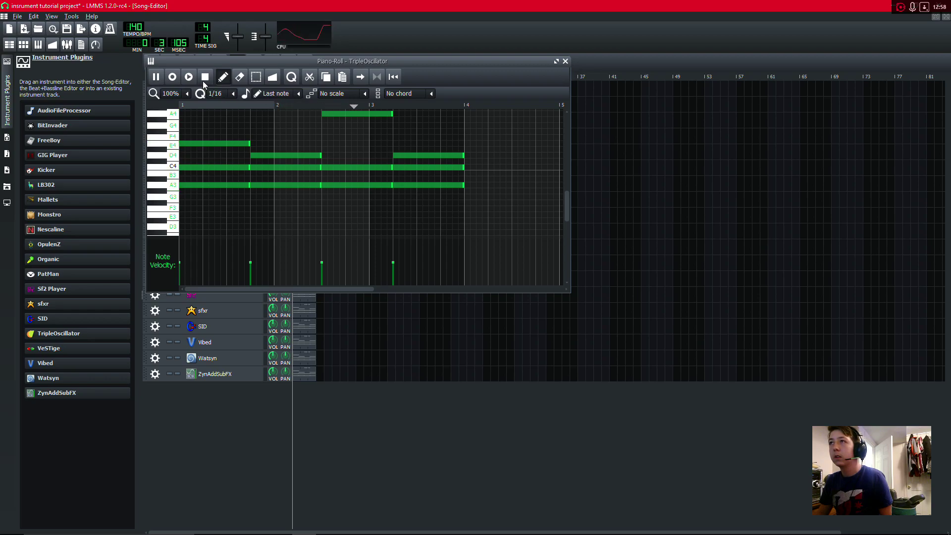
click(565, 61)
Step: Reopen the TripleOscillator instrument window without renaming the track, and adjust its oscillator volumes
double_click(246, 90)
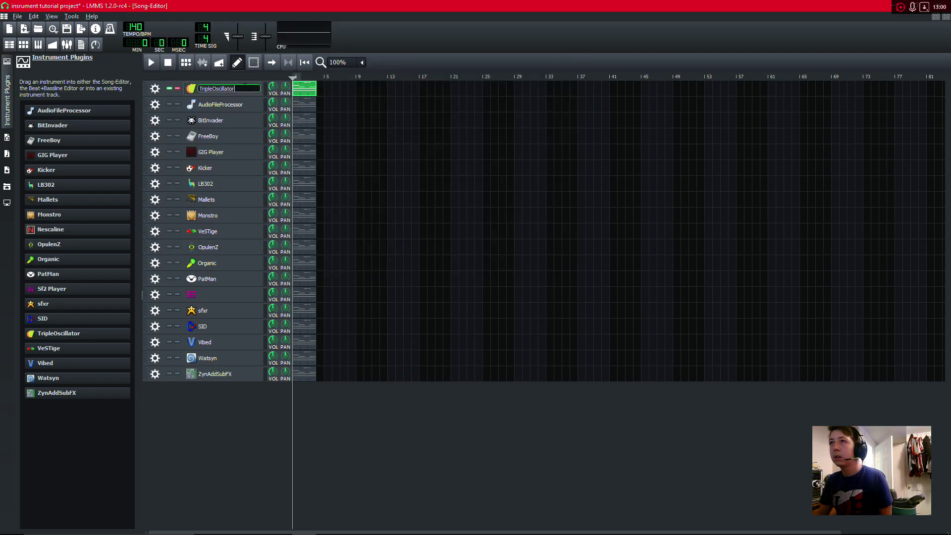
key(Return)
click(241, 88)
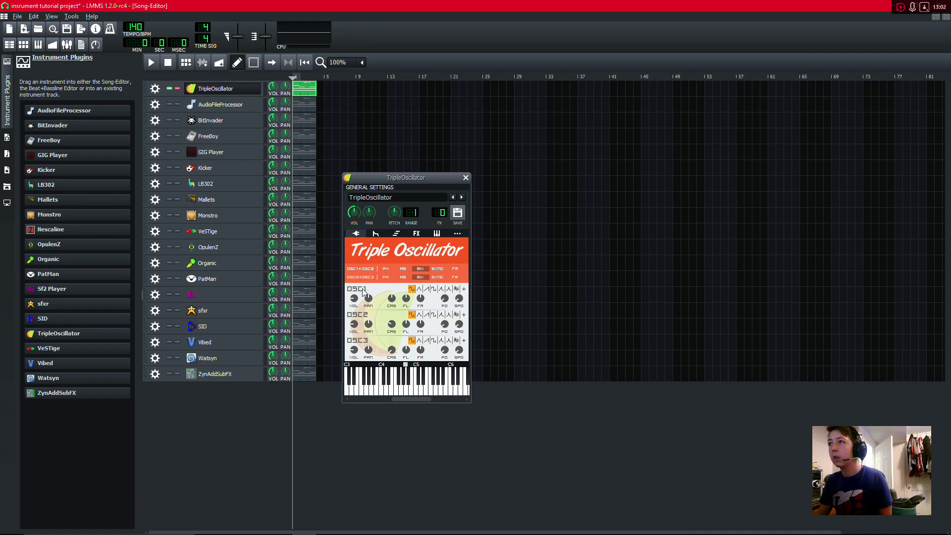
right_click(352, 326)
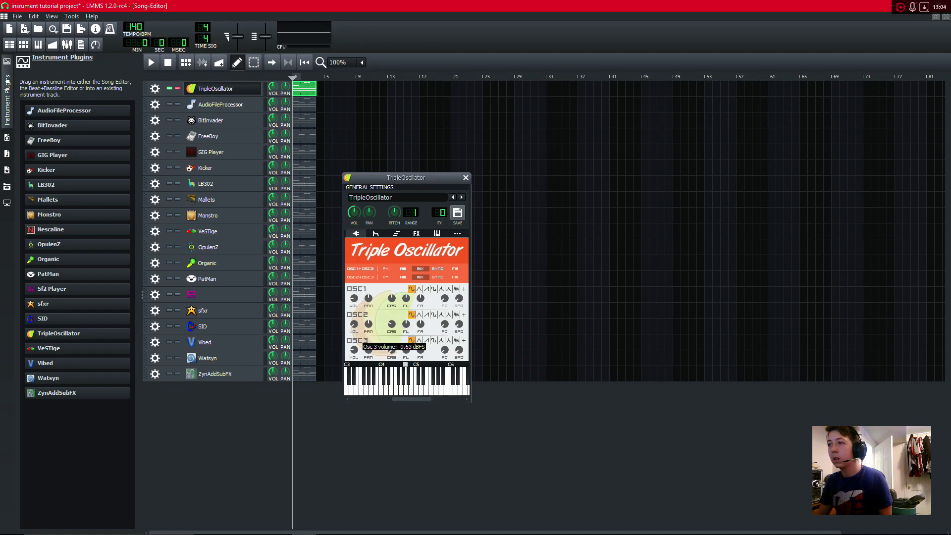
Step: Set the stacking chord to Major and try single notes on the instrument's piano
click(399, 233)
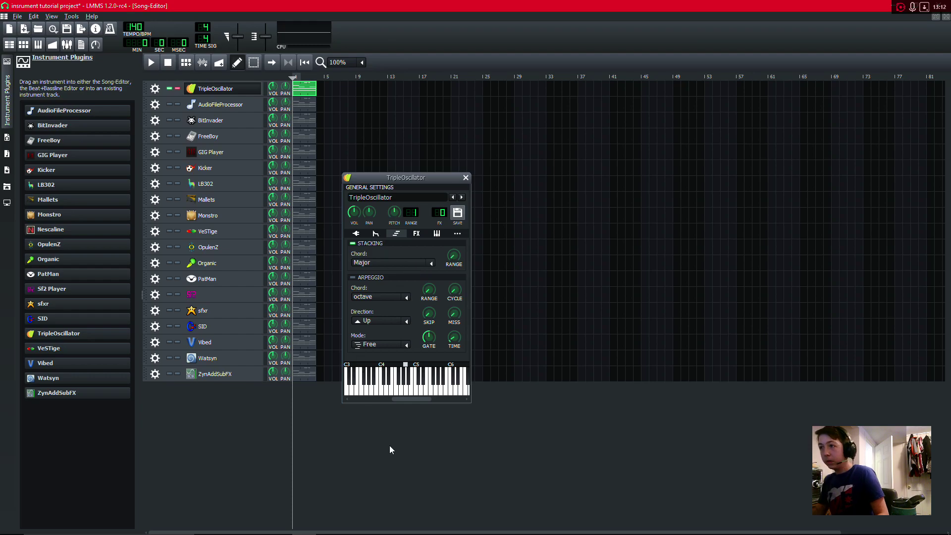
click(418, 390)
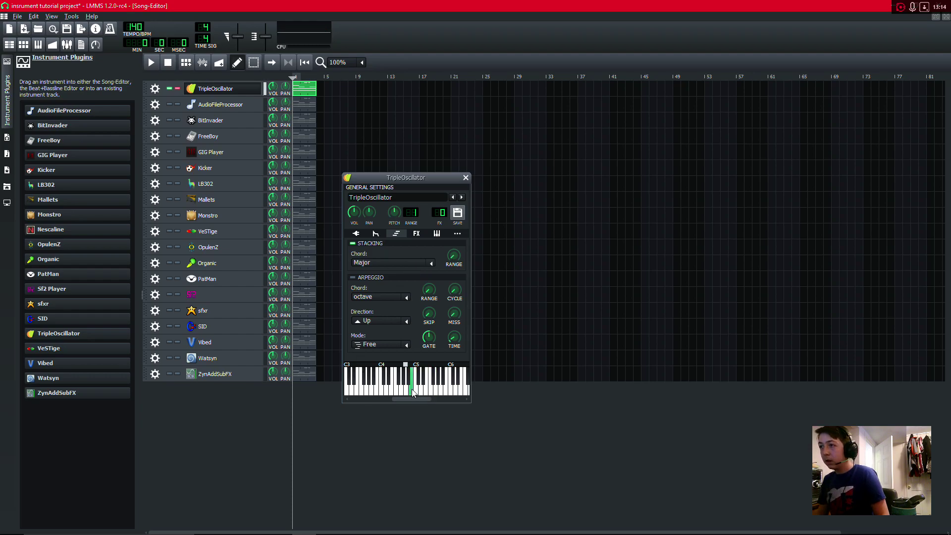
click(401, 393)
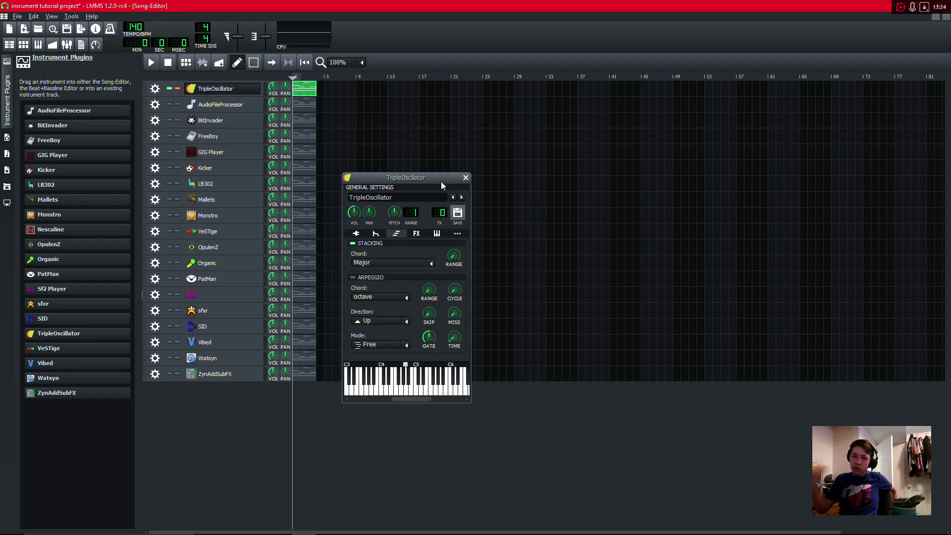
Step: Reopen the instrument window, try the Majb5, minb5 and sus2 stacking chords, and set the chord back to Major
click(587, 214)
double_click(258, 90)
click(195, 87)
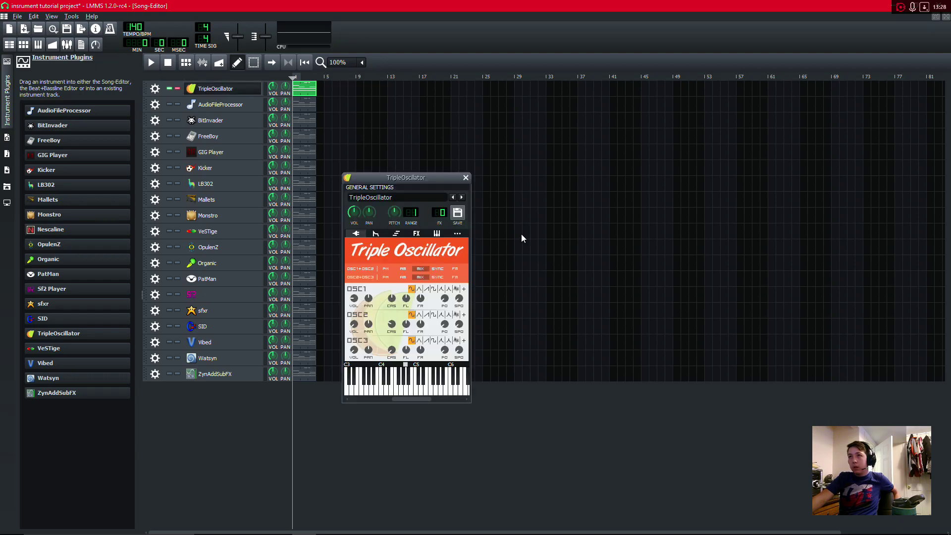
click(423, 237)
click(397, 233)
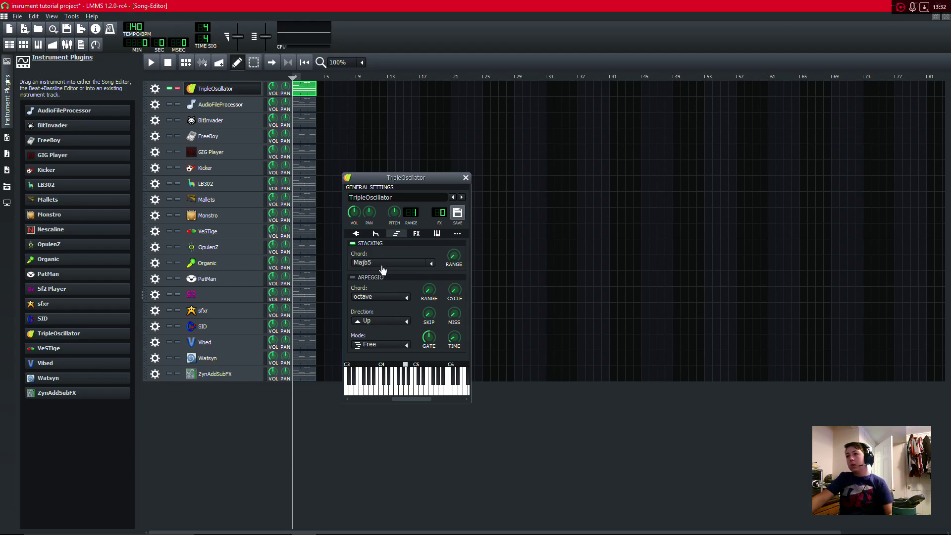
scroll(383, 270, down, 3)
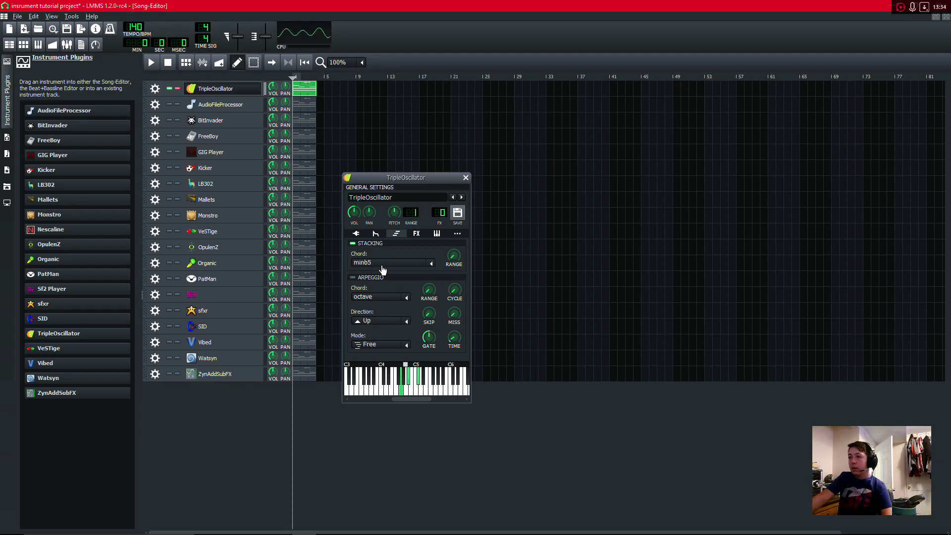
click(430, 264)
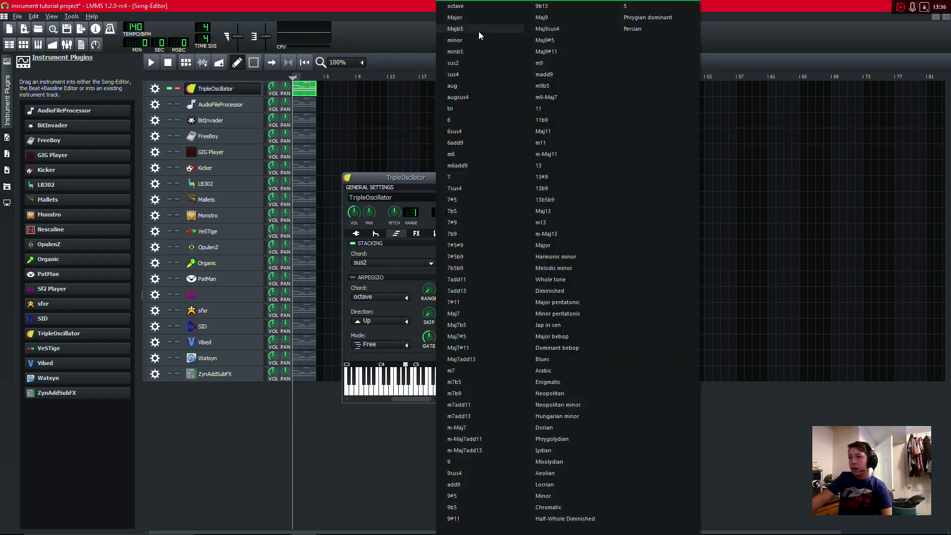
click(471, 16)
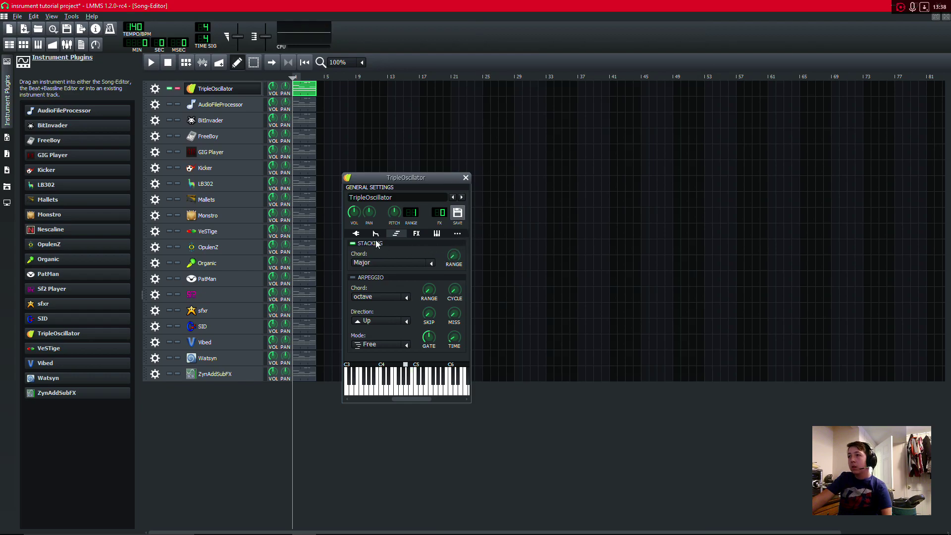
Step: Give the first oscillator a saw wave and try the stacked Major chord with its range control
click(356, 233)
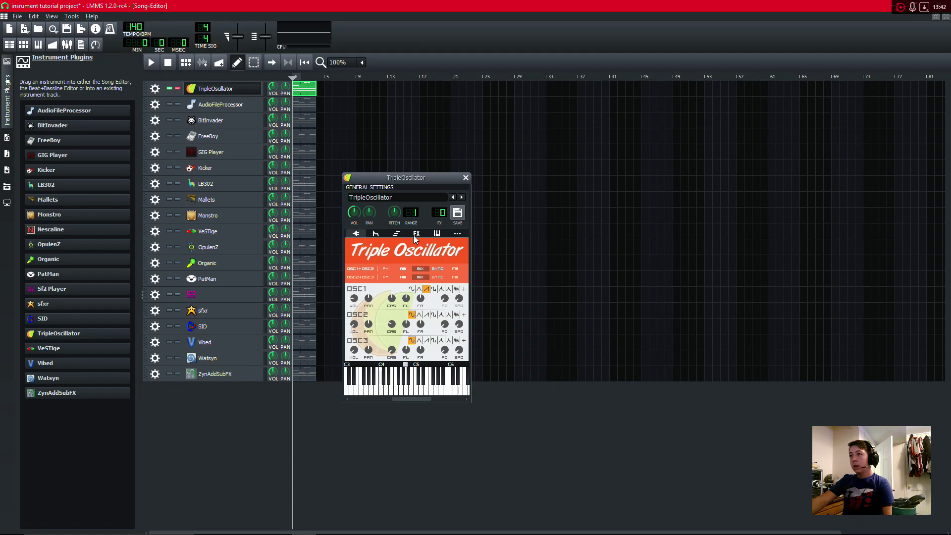
click(396, 234)
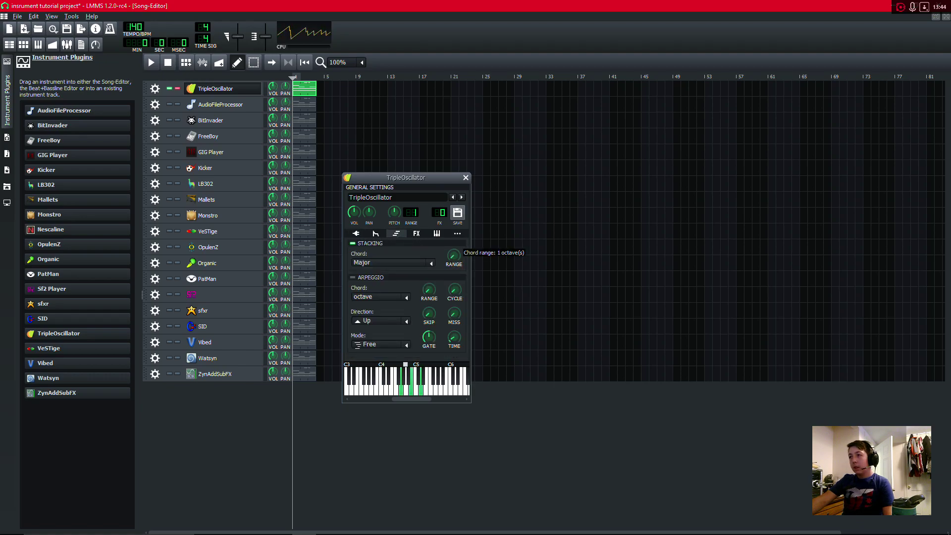
click(454, 259)
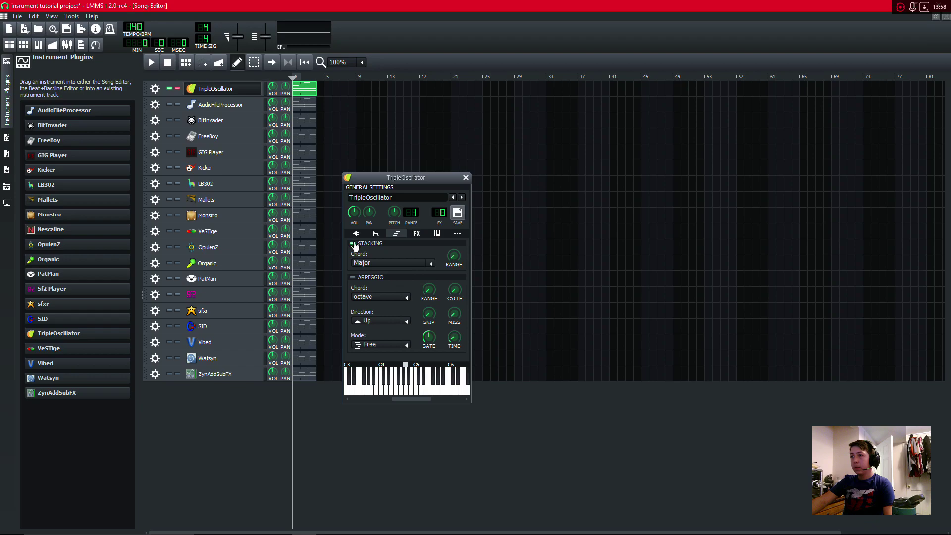
Step: Switch off chord stacking and switch on the arpeggio
click(353, 243)
click(353, 278)
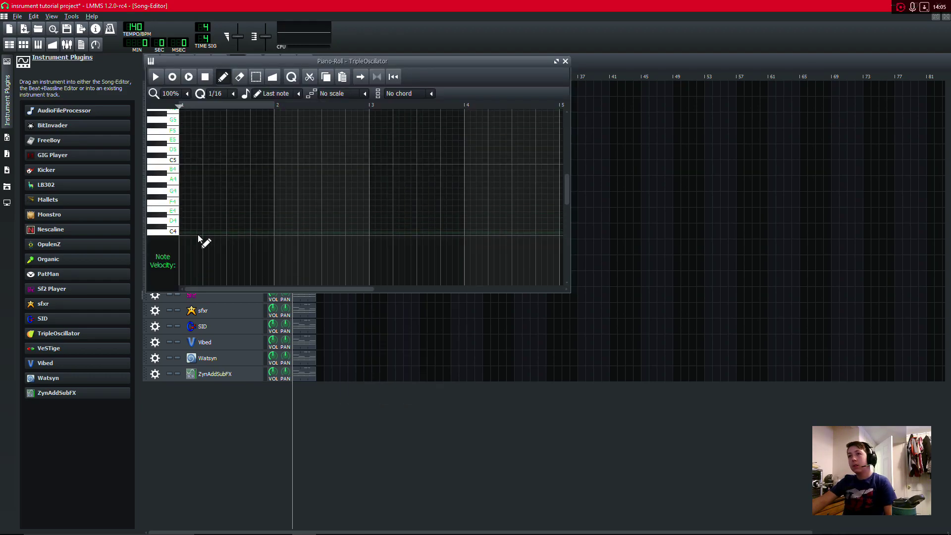
Step: Draw a repeating pattern of short A3, C4 and E4 notes in the Piano-Roll, and place a copy of the whole pattern after it
scroll(198, 230, down, 3)
click(187, 203)
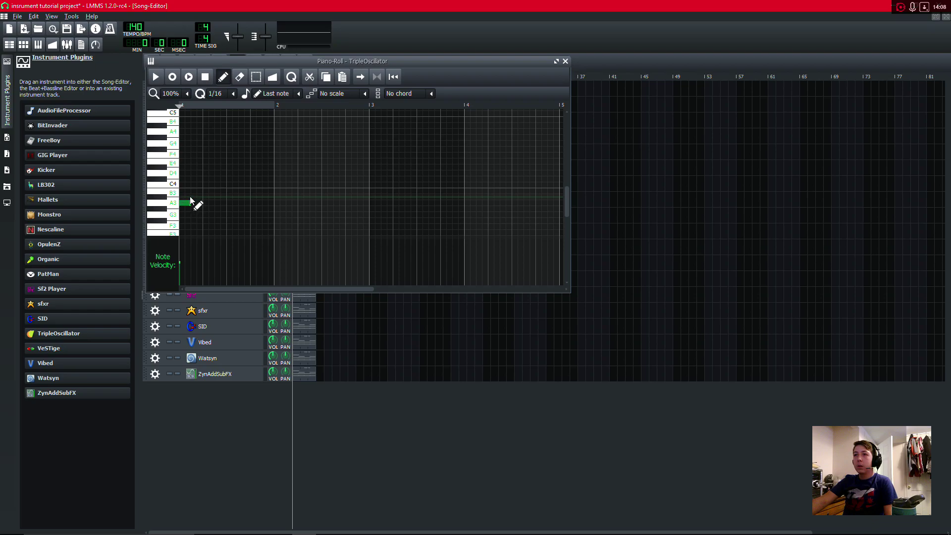
click(195, 185)
click(207, 161)
drag(220, 147, 251, 204)
key(ctrl+a)
ctrl+drag(366, 136, 318, 206)
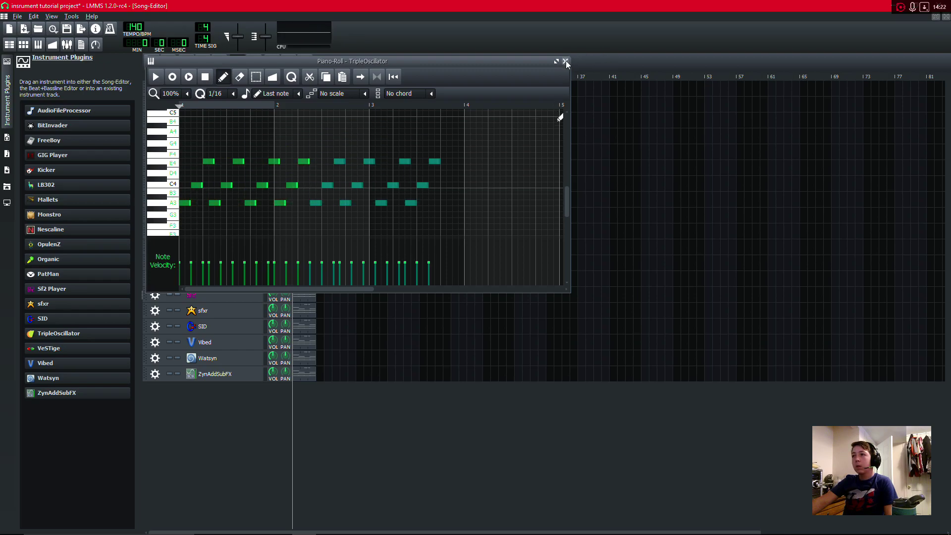
Step: Close the Piano-Roll and open the TripleOscillator's chord and arpeggio settings
click(566, 60)
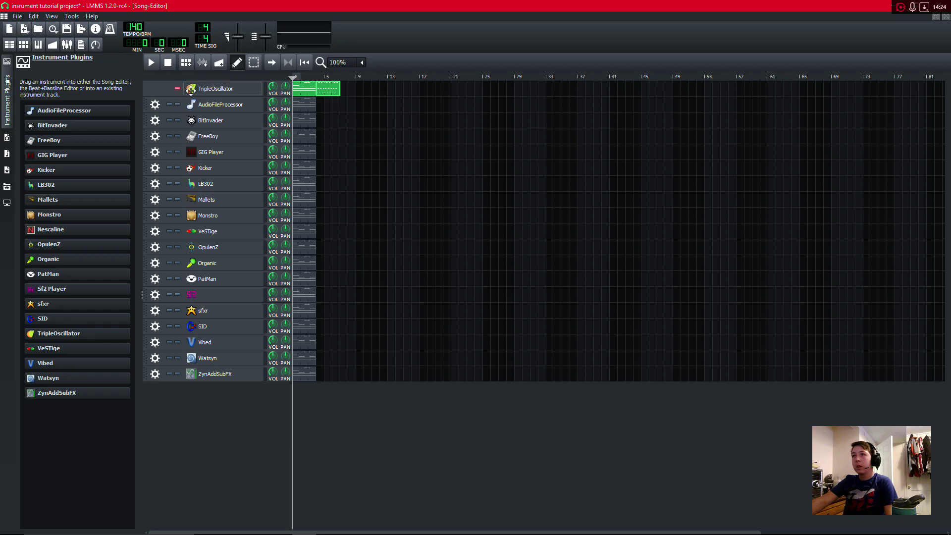
click(191, 89)
click(415, 234)
click(397, 234)
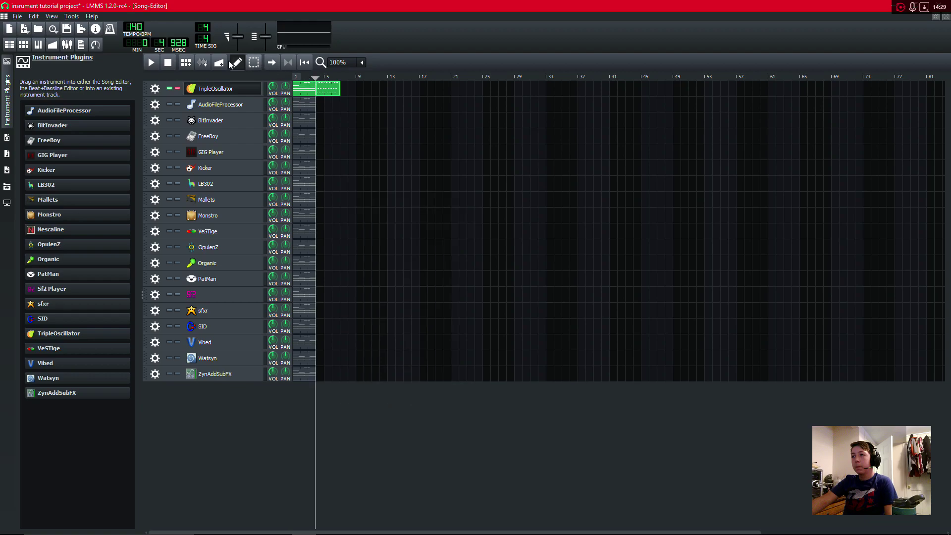
Step: Play the TripleOscillator track briefly, stop playback, and remove the second pattern from the track
click(151, 63)
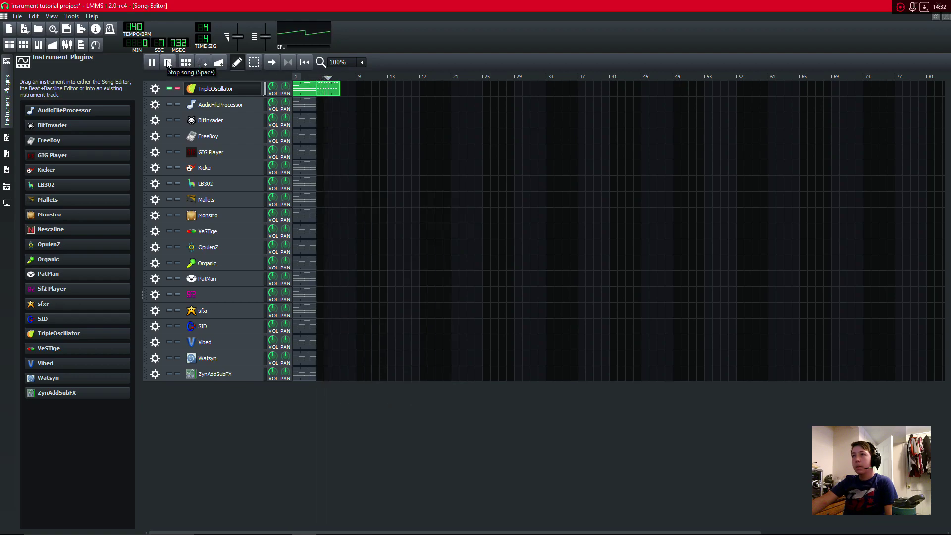
click(168, 62)
drag(327, 88, 309, 92)
Step: Switch on the TripleOscillator's arpeggio and sync its time to a quarter note
click(199, 88)
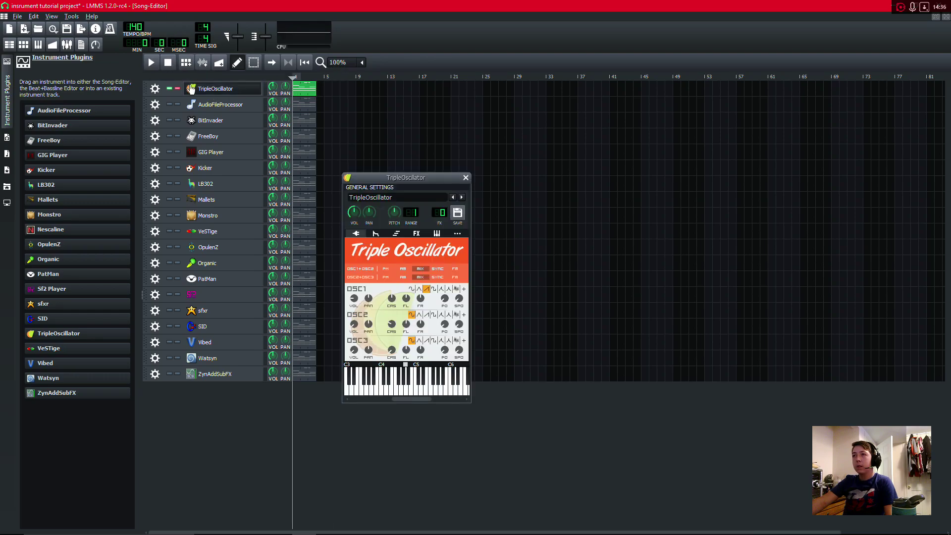
click(396, 233)
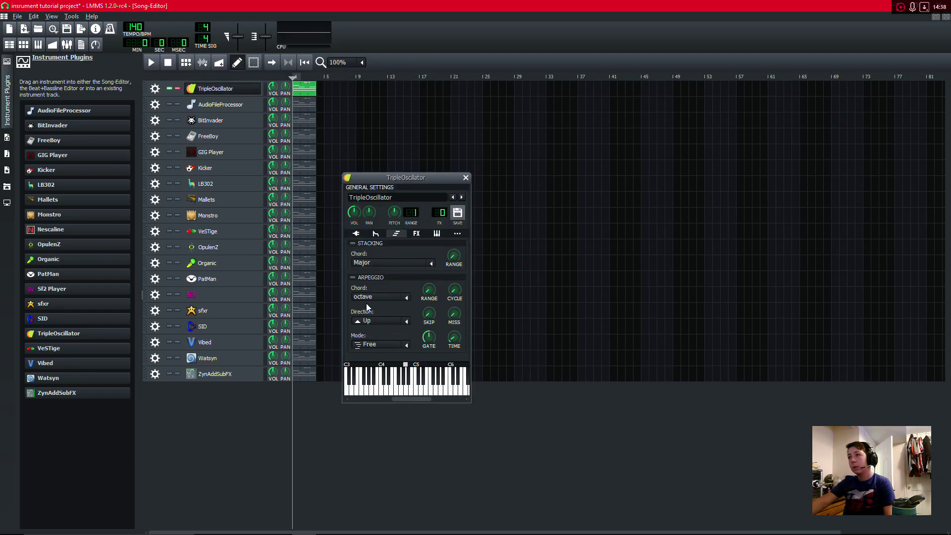
click(354, 278)
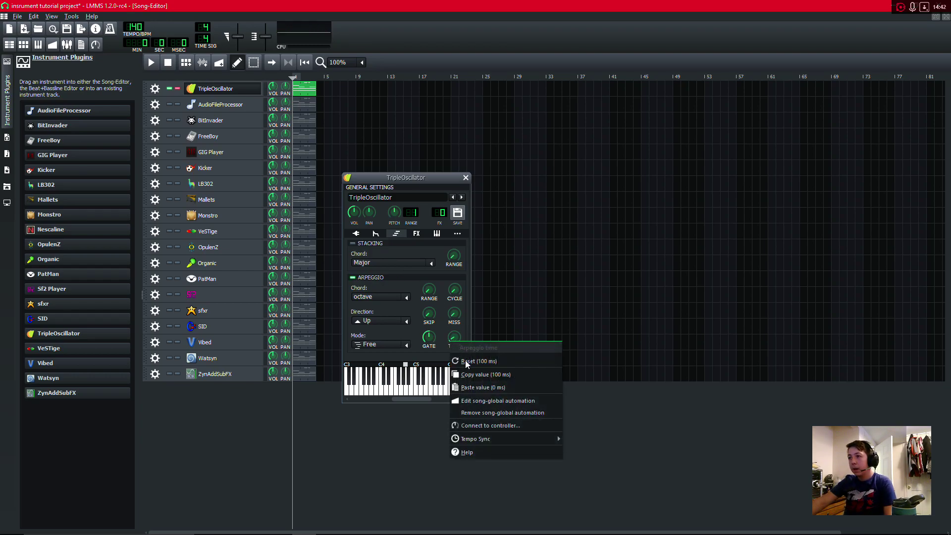
right_click(450, 341)
mouse_move(477, 441)
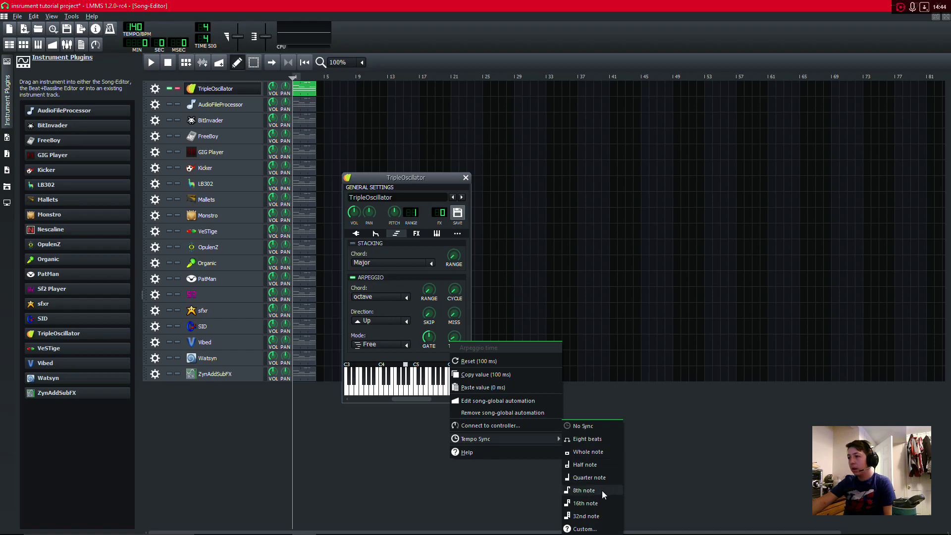
click(590, 478)
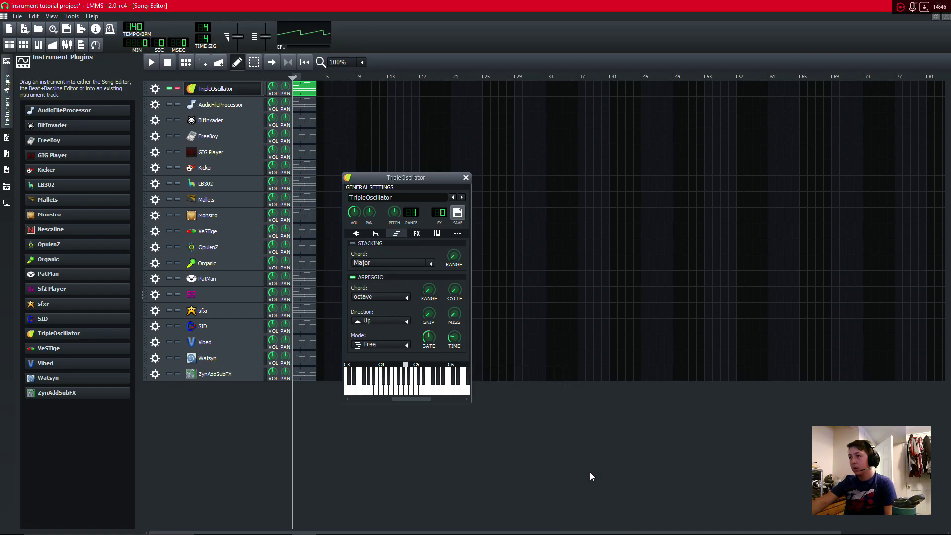
Step: Sync the arpeggio time to an 8th note
right_click(454, 338)
mouse_move(524, 438)
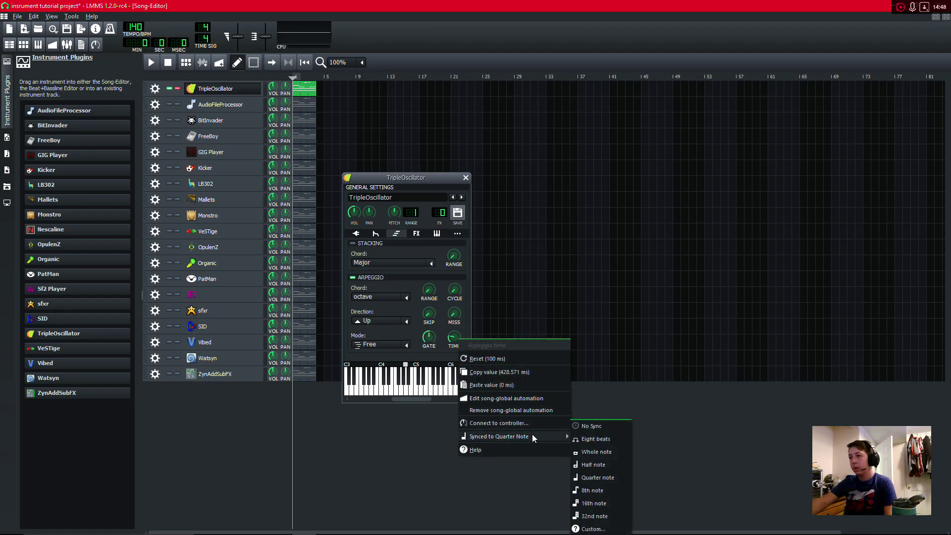
click(594, 490)
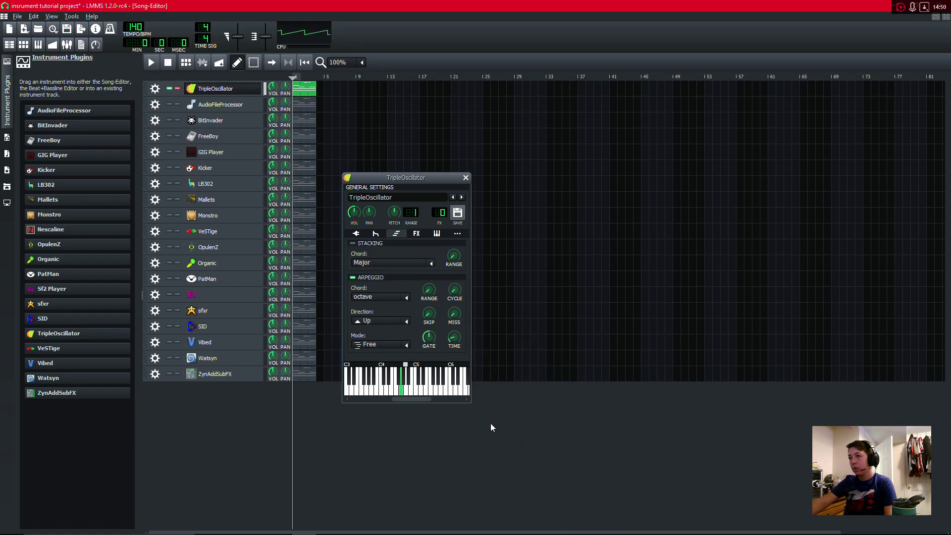
right_click(432, 335)
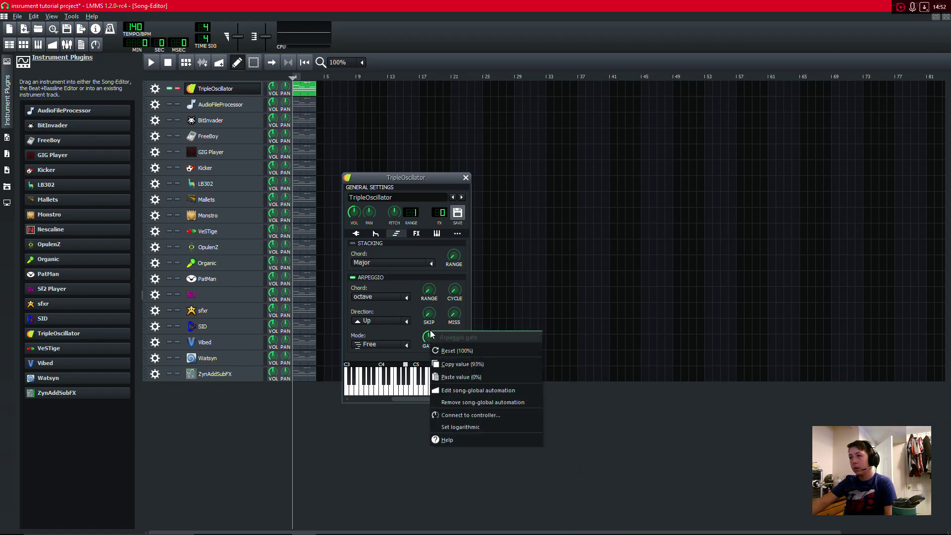
double_click(428, 336)
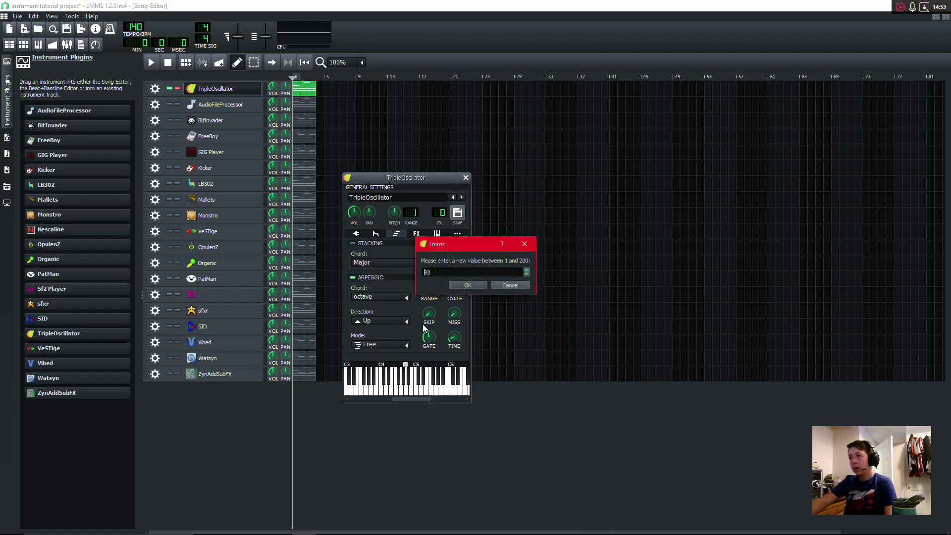
click(509, 285)
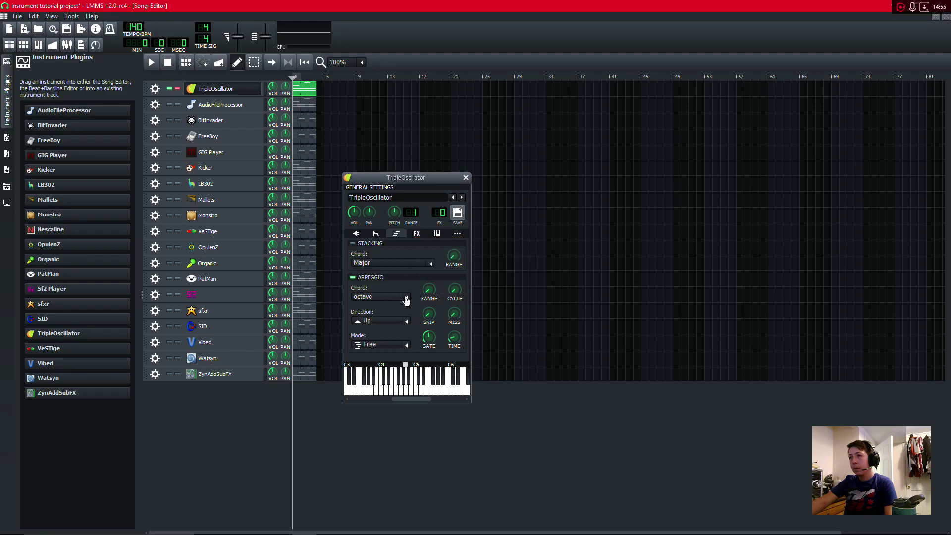
Step: Set the arpeggio chord to Major and reset the arpeggio gate to 100%
click(405, 296)
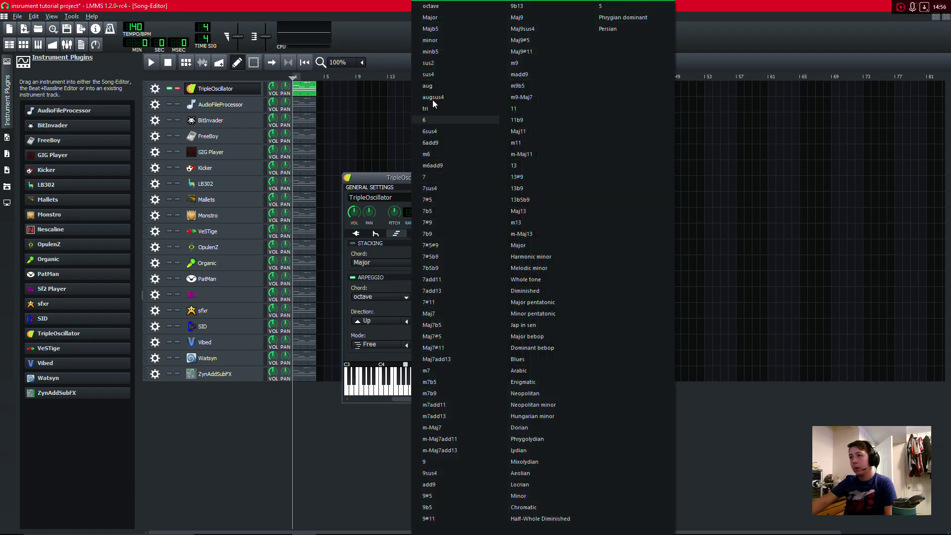
click(430, 17)
right_click(439, 336)
click(445, 351)
Step: Set the arpeggio mode to Sync and the direction to Up and down
scroll(392, 347, down, 1)
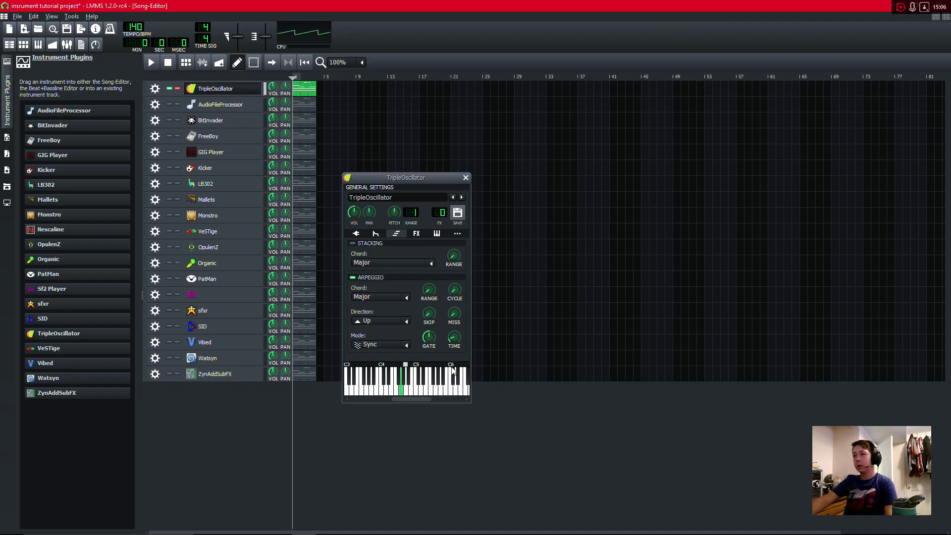
scroll(388, 322, down, 1)
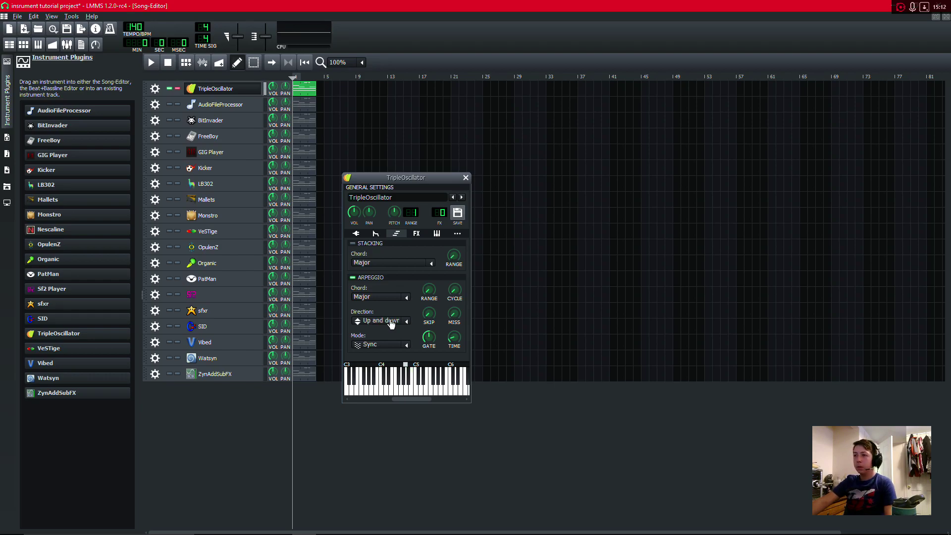
Step: Try the minor arpeggio chord and set the chord back to Major
scroll(379, 299, down, 1)
click(406, 298)
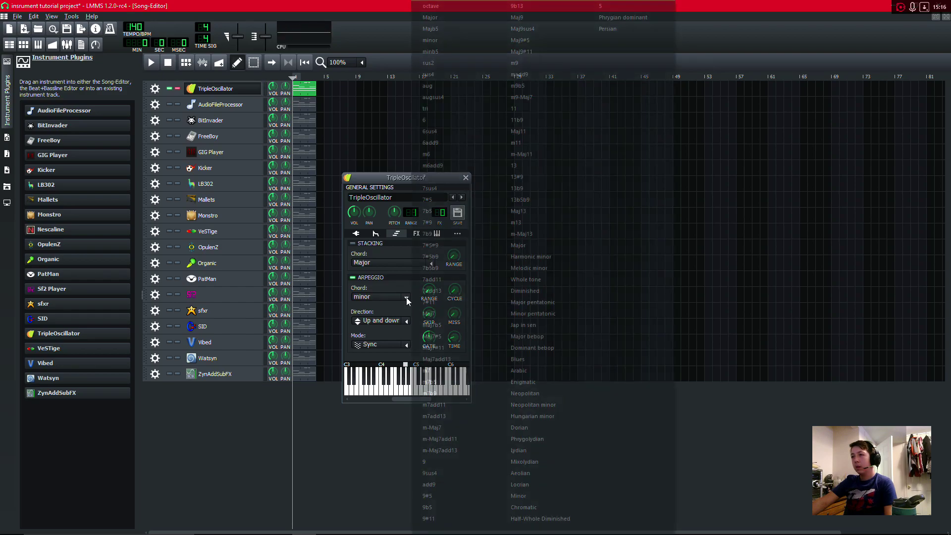
click(444, 17)
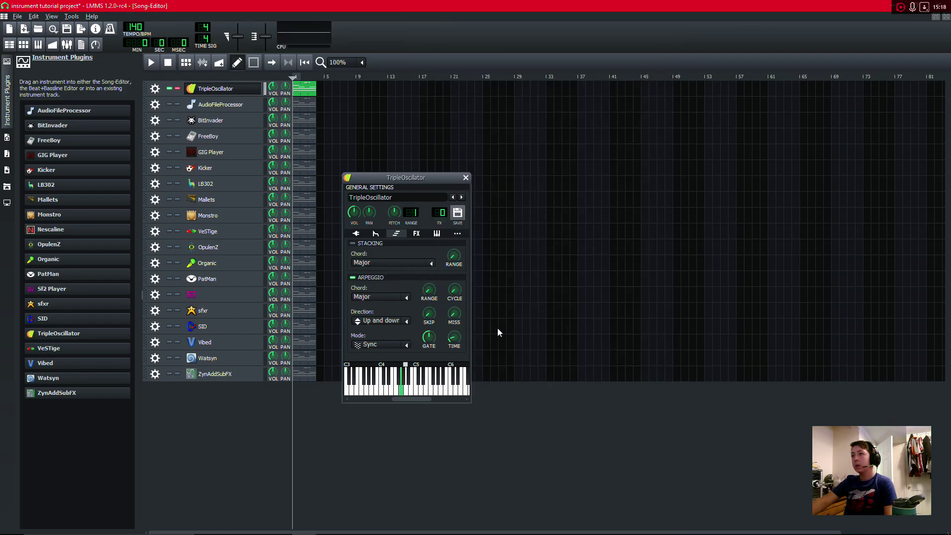
Step: Try a higher arpeggio range and reset the range to its default
drag(436, 294, 429, 271)
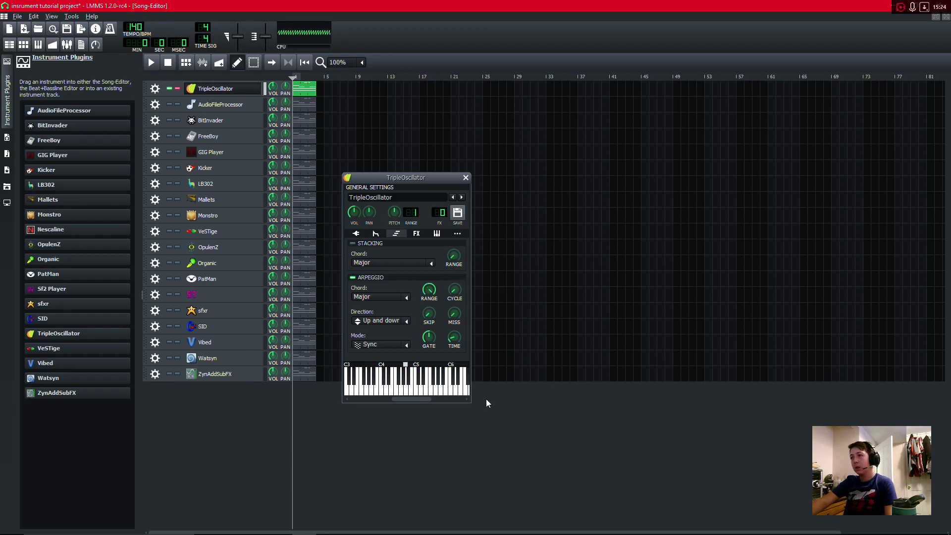
right_click(425, 285)
click(428, 293)
right_click(429, 293)
click(449, 299)
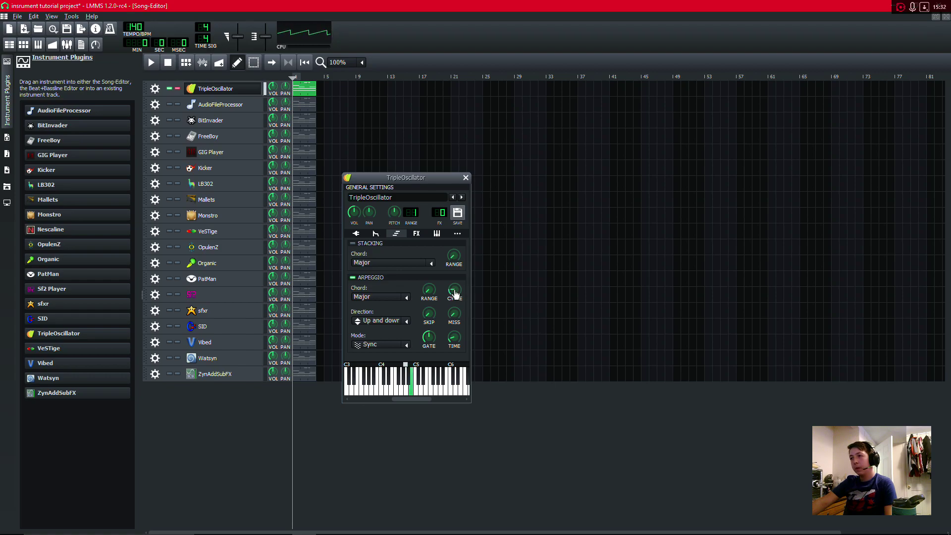
Step: Try the arpeggio's cycle and skip controls and return both to their defaults
drag(455, 295, 455, 290)
right_click(455, 295)
click(478, 307)
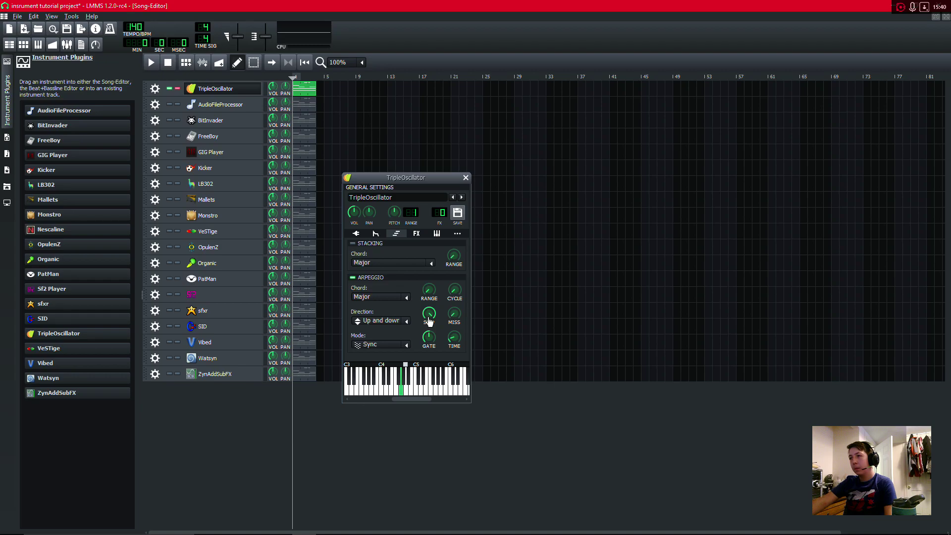
click(428, 318)
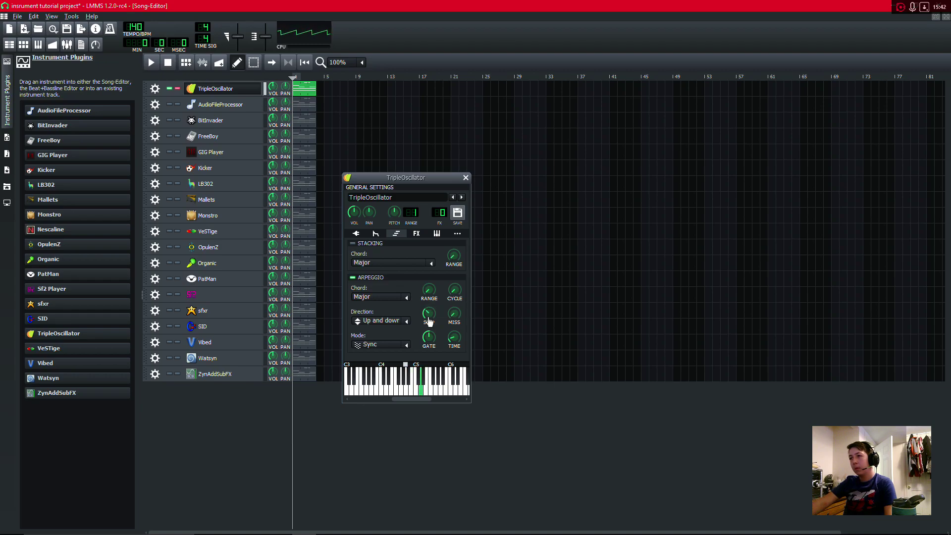
drag(428, 318, 428, 317)
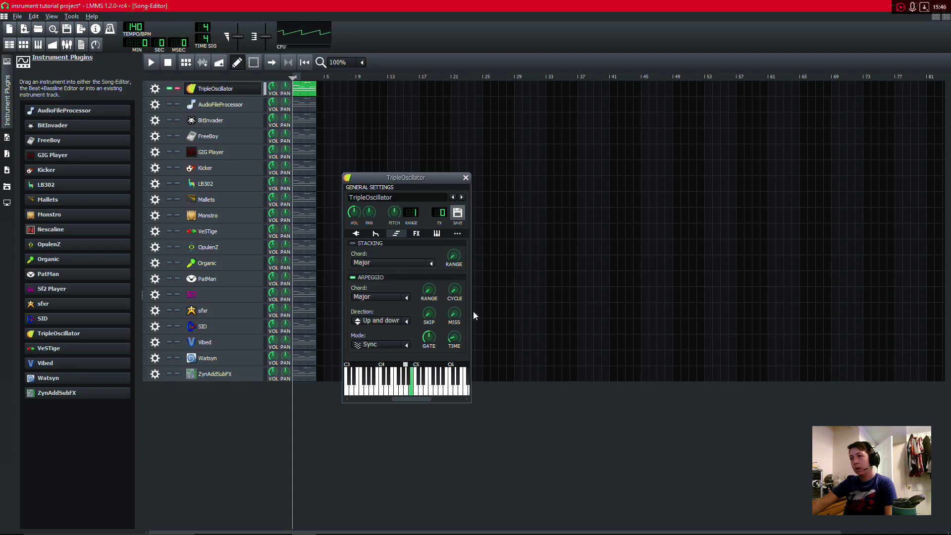
Step: Try the arpeggio's miss control and reset it to its default
click(454, 316)
drag(455, 316, 461, 317)
right_click(460, 317)
click(480, 338)
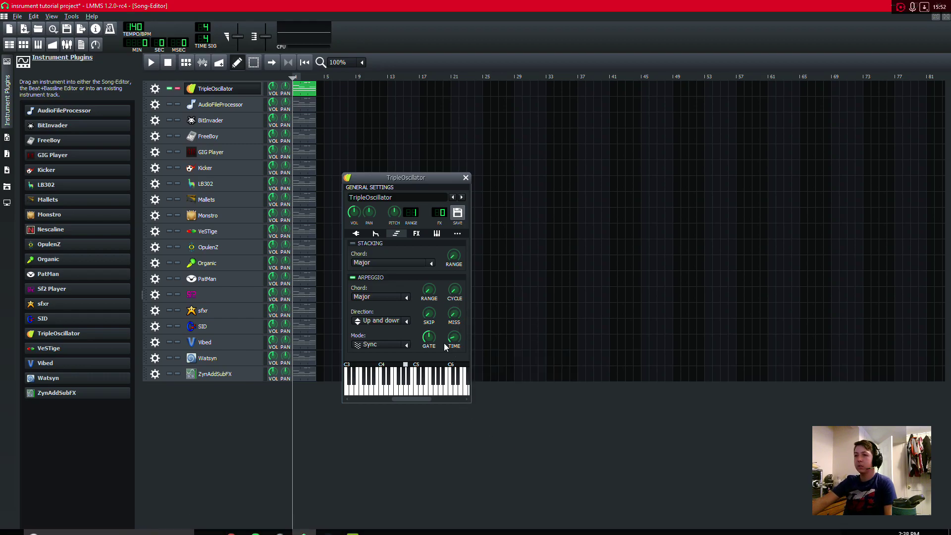
Step: Try a different arpeggio gate length, reset the gate to its default, and play a note
click(429, 338)
drag(429, 337, 429, 327)
right_click(426, 338)
click(439, 358)
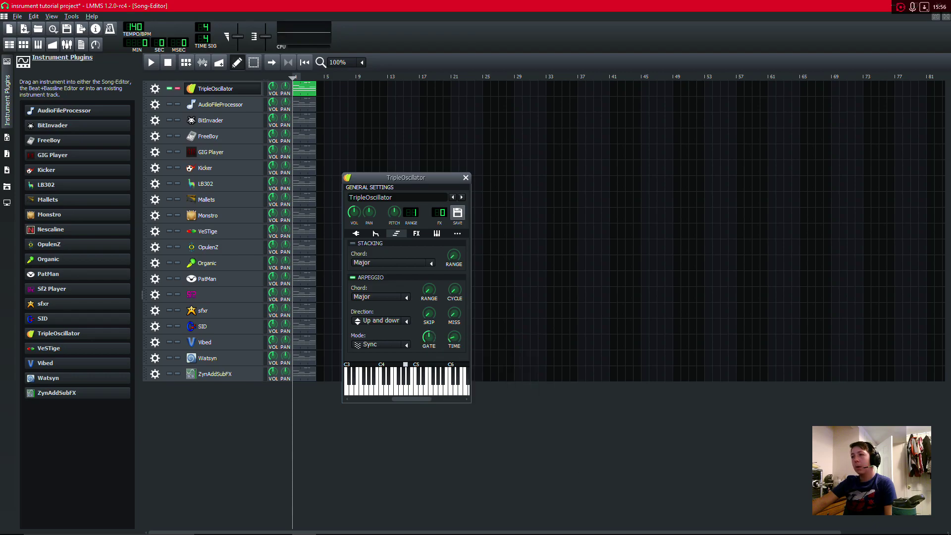
key(t)
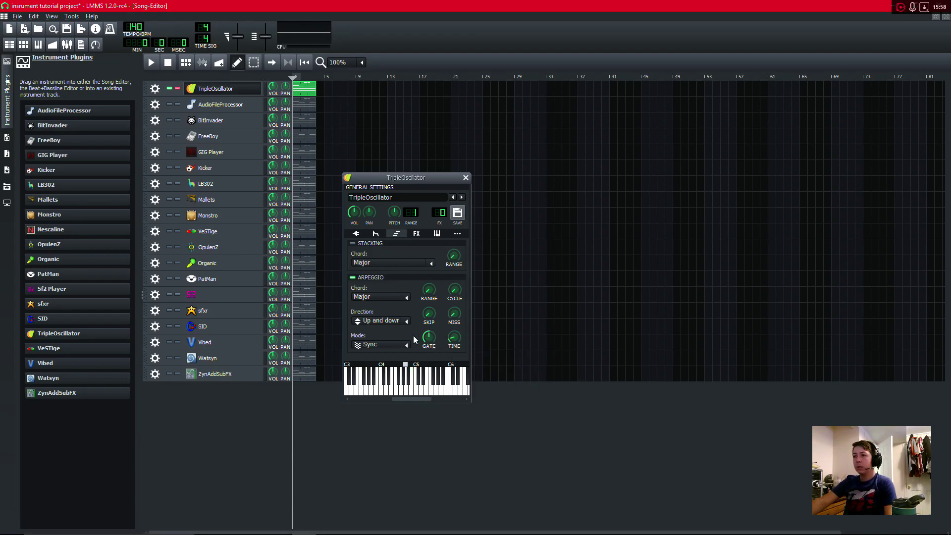
Step: View the instrument's effects chain and effect selection, and its MIDI input and output settings
click(416, 233)
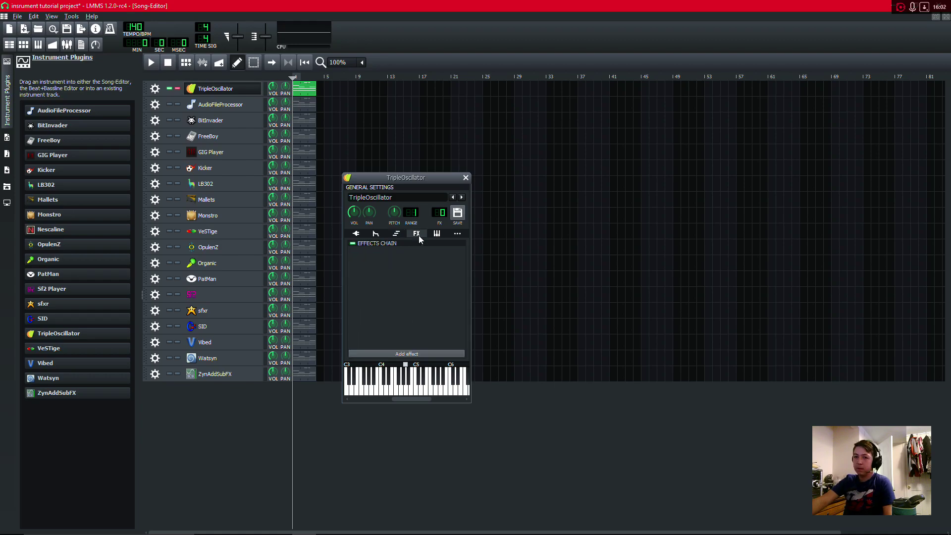
click(402, 354)
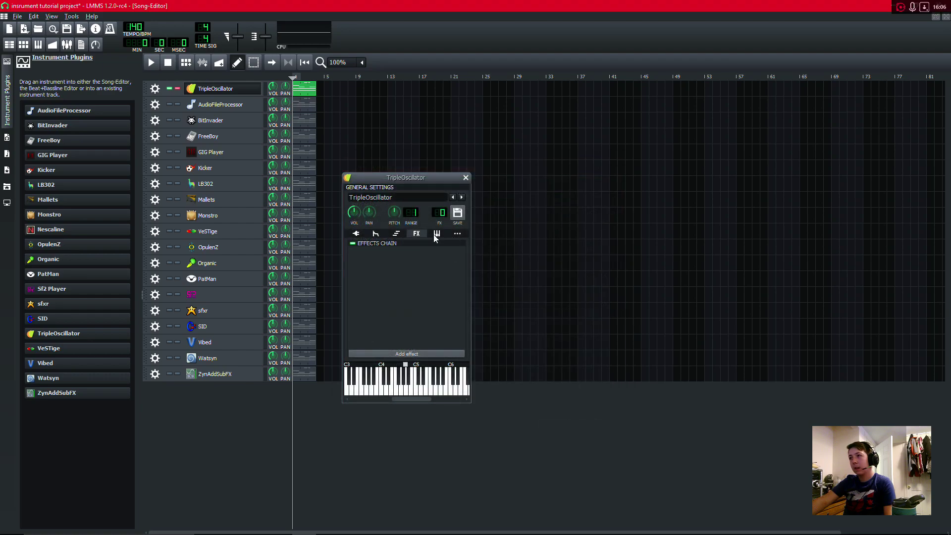
click(432, 236)
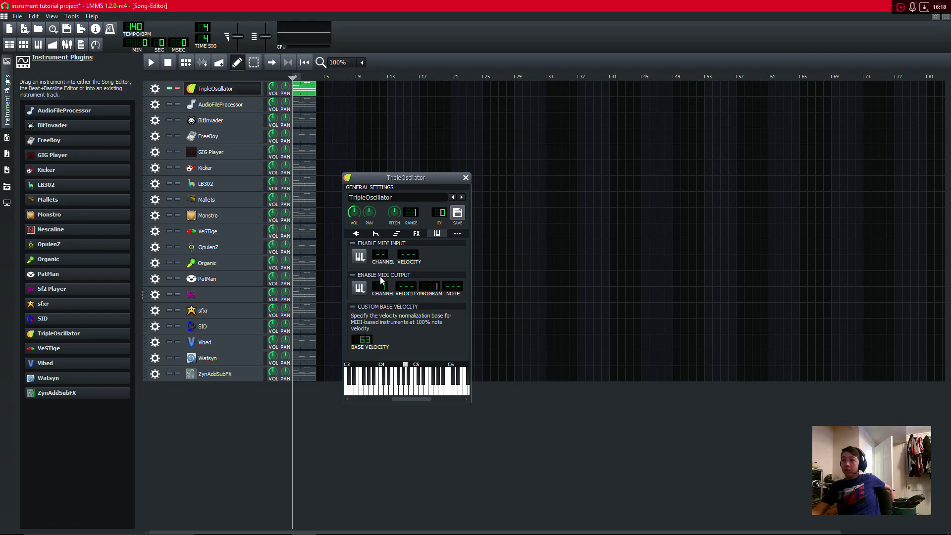
click(357, 288)
click(365, 260)
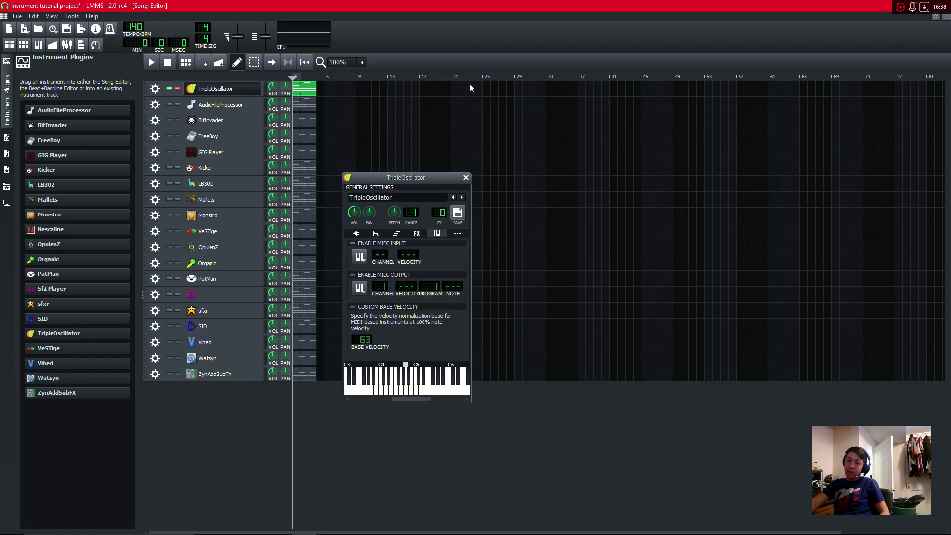
Step: Play a few TripleOscillator notes from the computer keyboard as a MIDI demonstration
key(y)
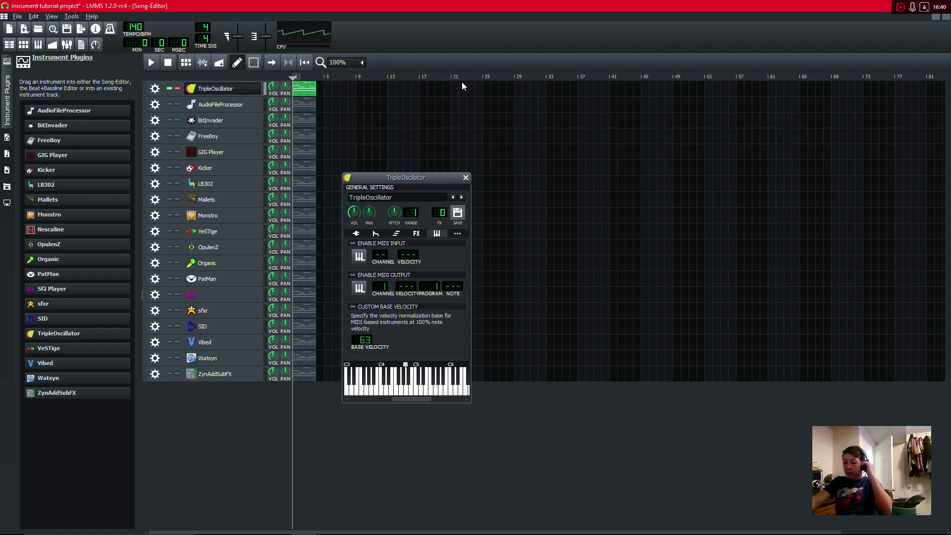
key(e)
key(i)
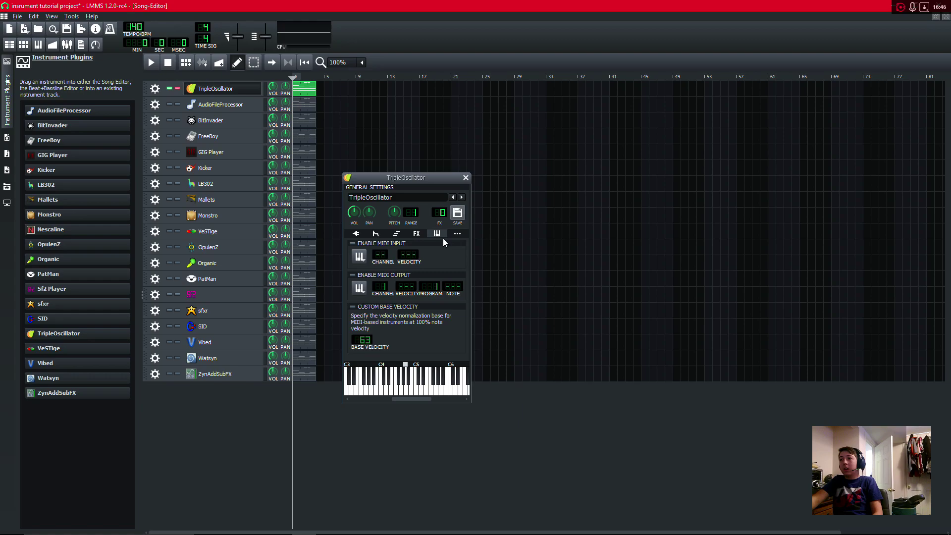
Step: Show the instrument's master pitch option, lower the song's master pitch to -12 and reset it to 0, and return to the oscillator controls
click(457, 233)
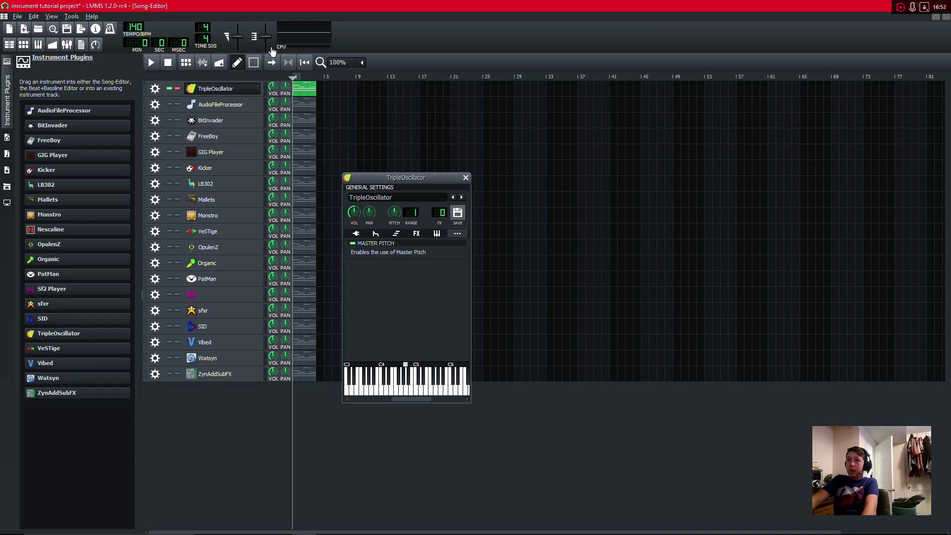
mouse_move(265, 40)
mouse_down()
mouse_move(268, 23)
mouse_move(263, 55)
mouse_up()
right_click(266, 51)
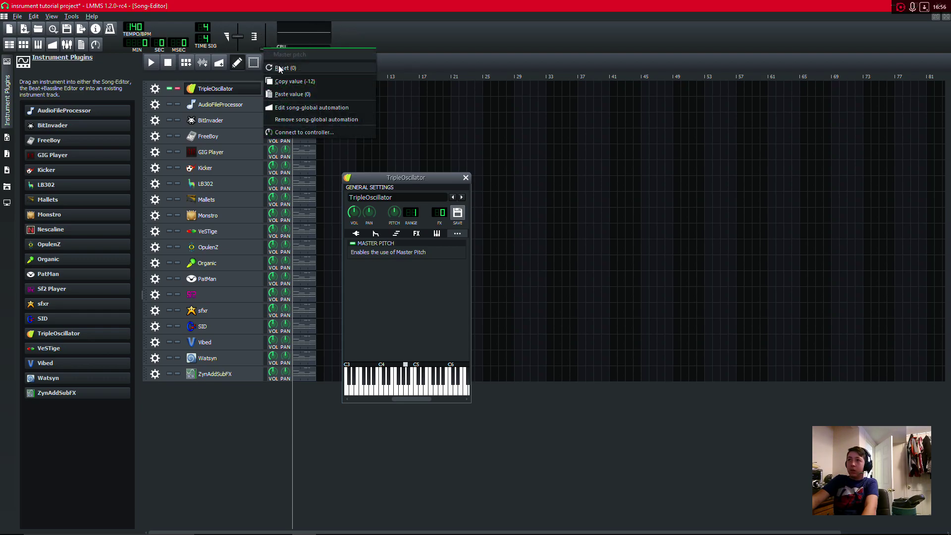
click(278, 65)
click(356, 233)
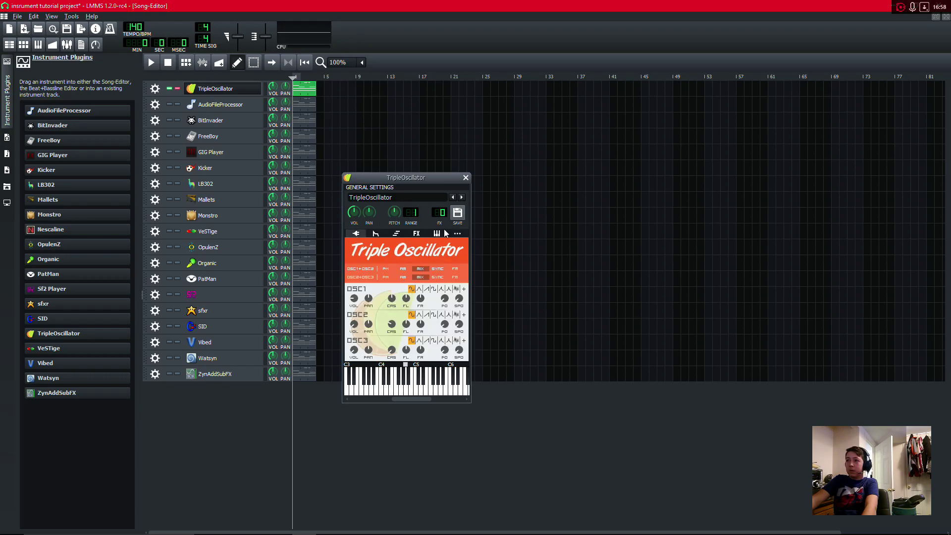
Step: Show the instrument's miscellaneous settings again, enable its master pitch option, and shift the instrument window slightly
click(456, 233)
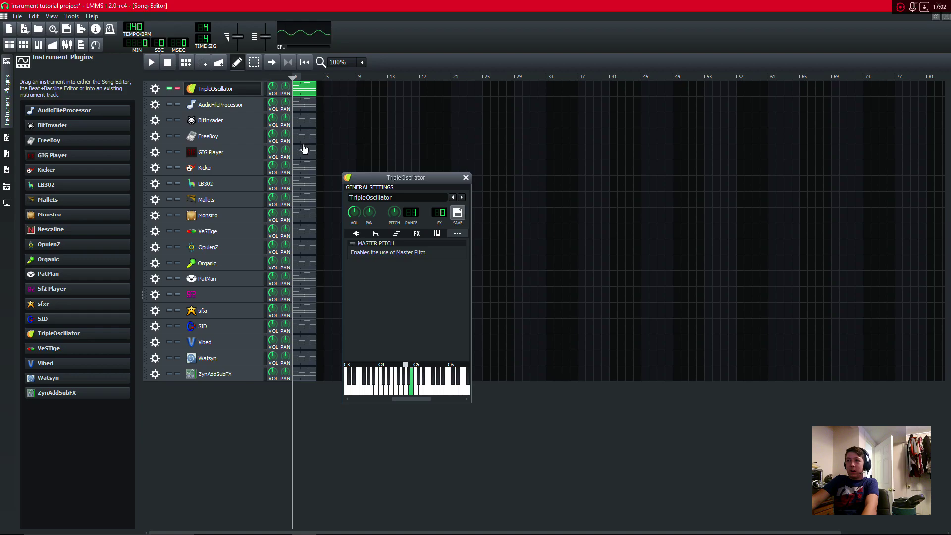
click(355, 244)
click(264, 24)
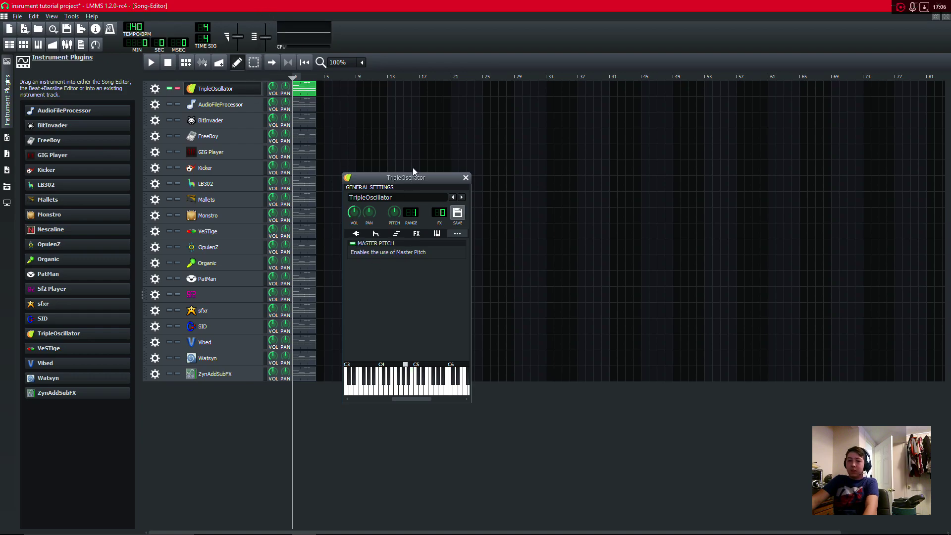
drag(408, 177, 413, 175)
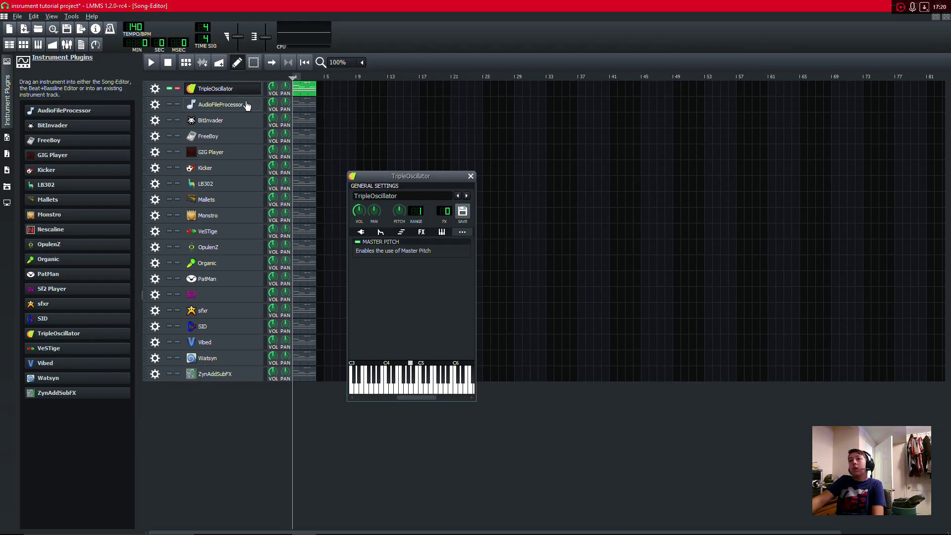
Step: Open the instrument windows of the tracks one after another, from AudioFileProcessor down to sfxr
click(247, 105)
click(240, 123)
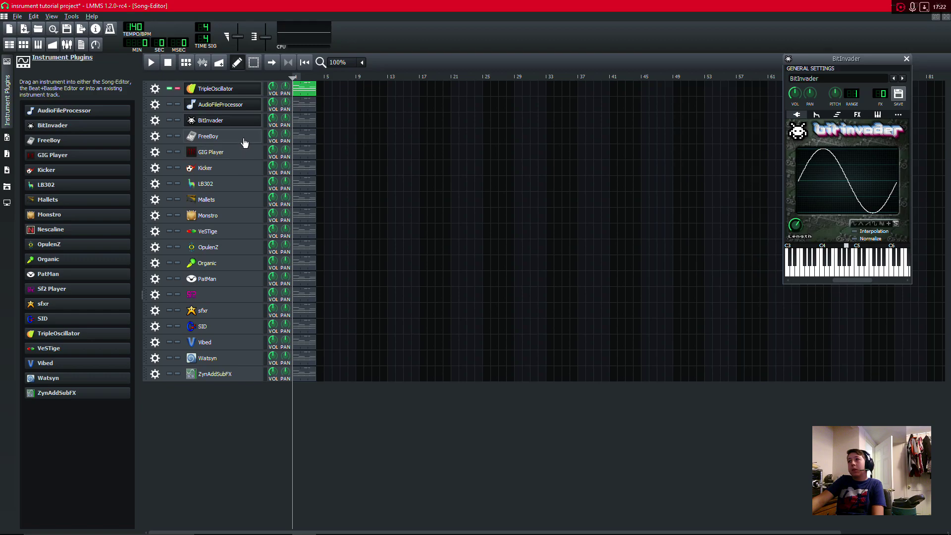
click(245, 144)
click(242, 153)
click(245, 169)
click(248, 185)
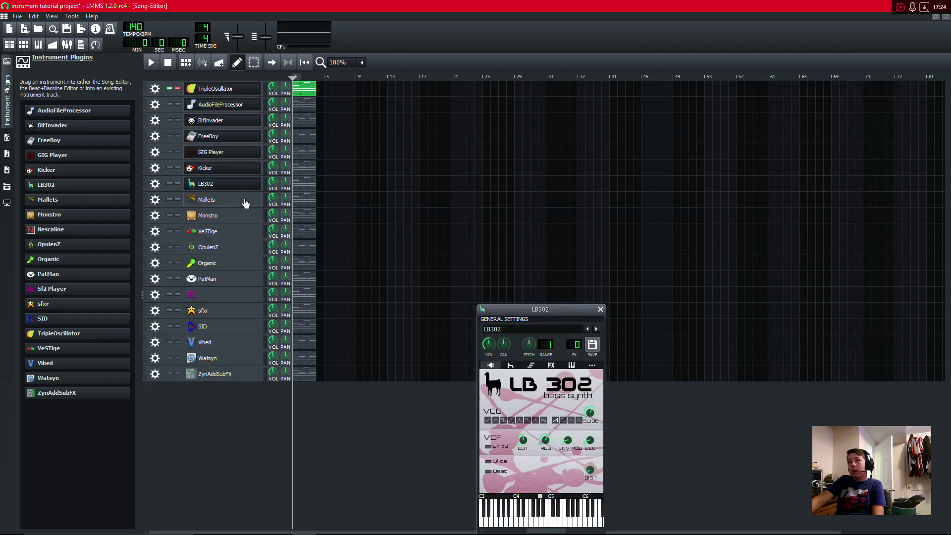
click(245, 201)
click(246, 216)
click(250, 231)
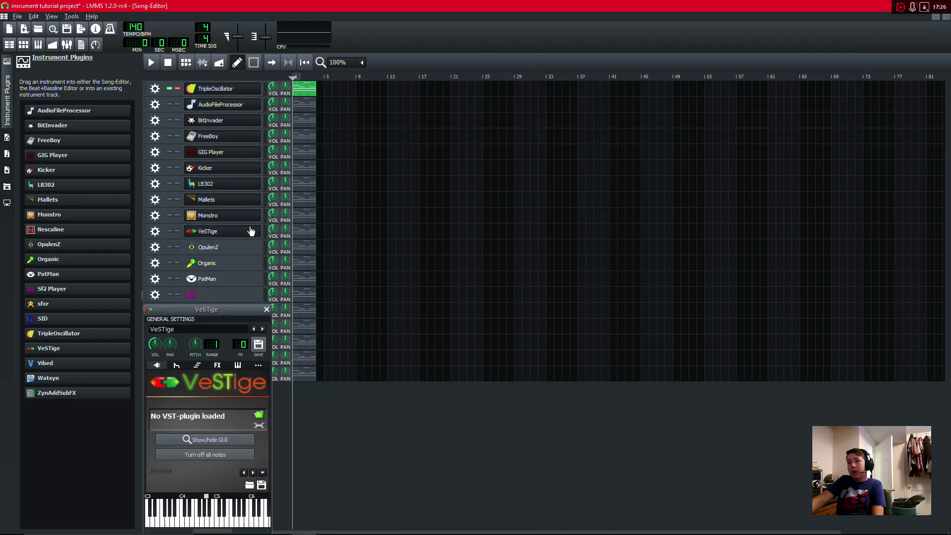
click(250, 247)
click(244, 263)
click(244, 279)
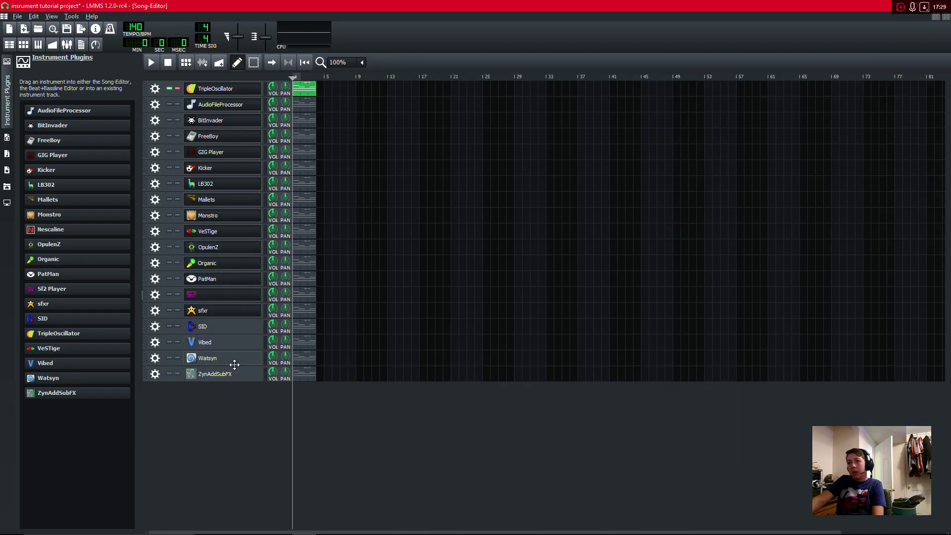
Step: Reorder the last four tracks in the song as Vibed, SID, Watsyn and ZynAddSubFX
drag(233, 374, 238, 326)
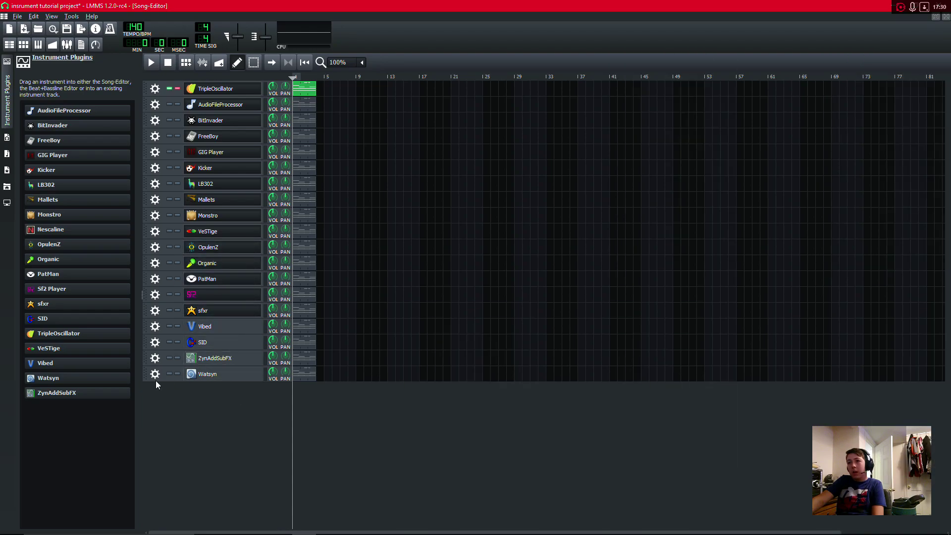
drag(145, 374, 144, 357)
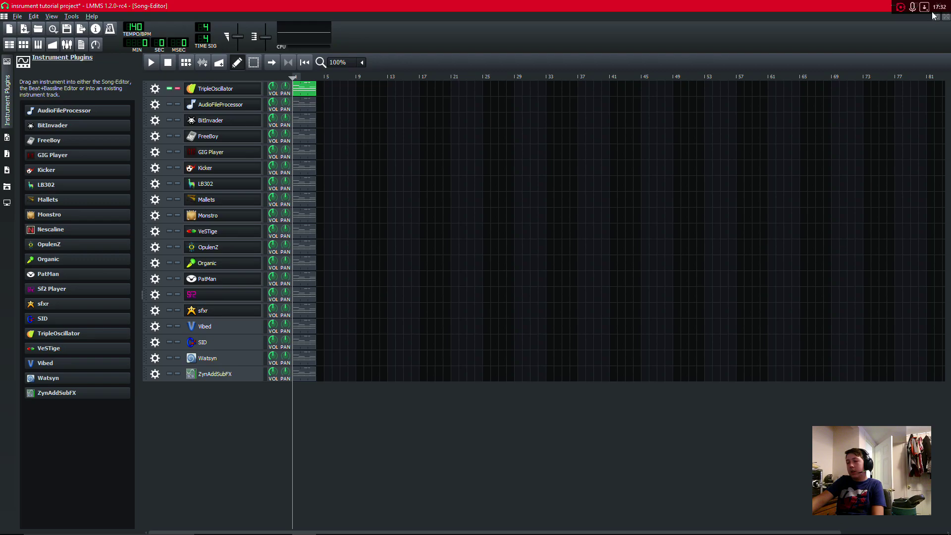